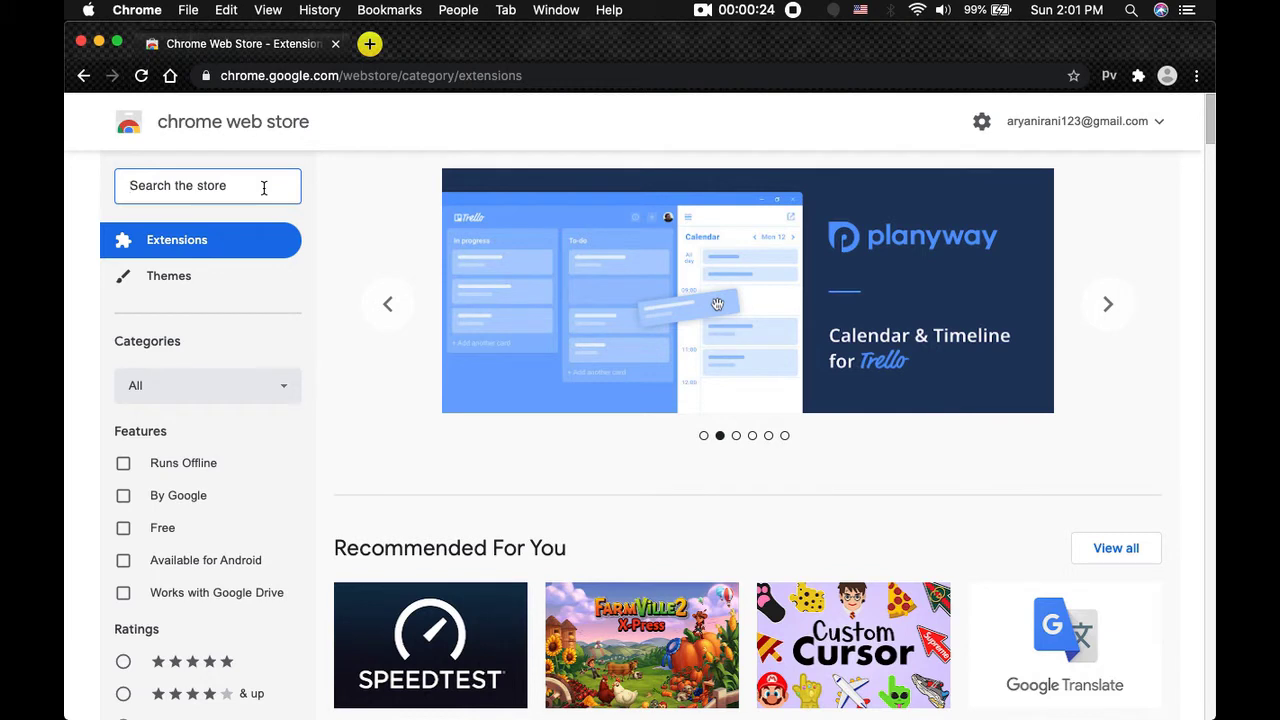
- Search the Chrome Web Store for "equatio"
{"action": "type", "text": "equ"}
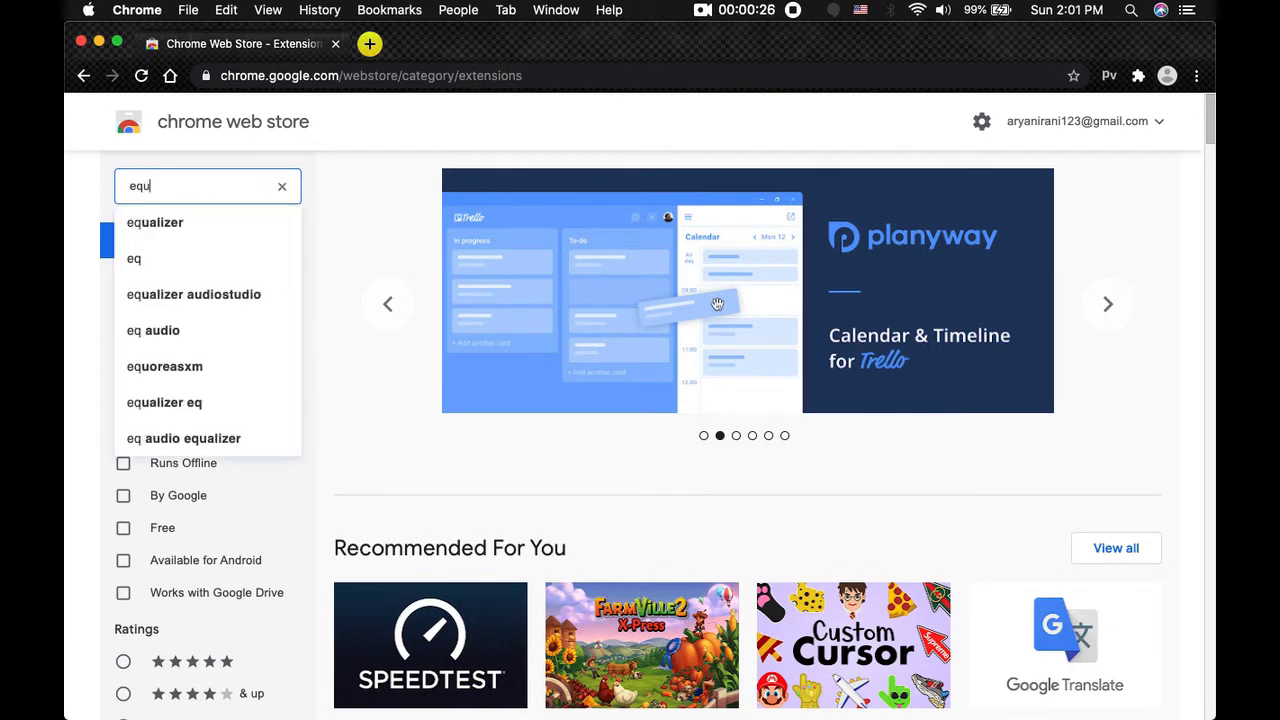
{"action": "type", "text": "artio"}
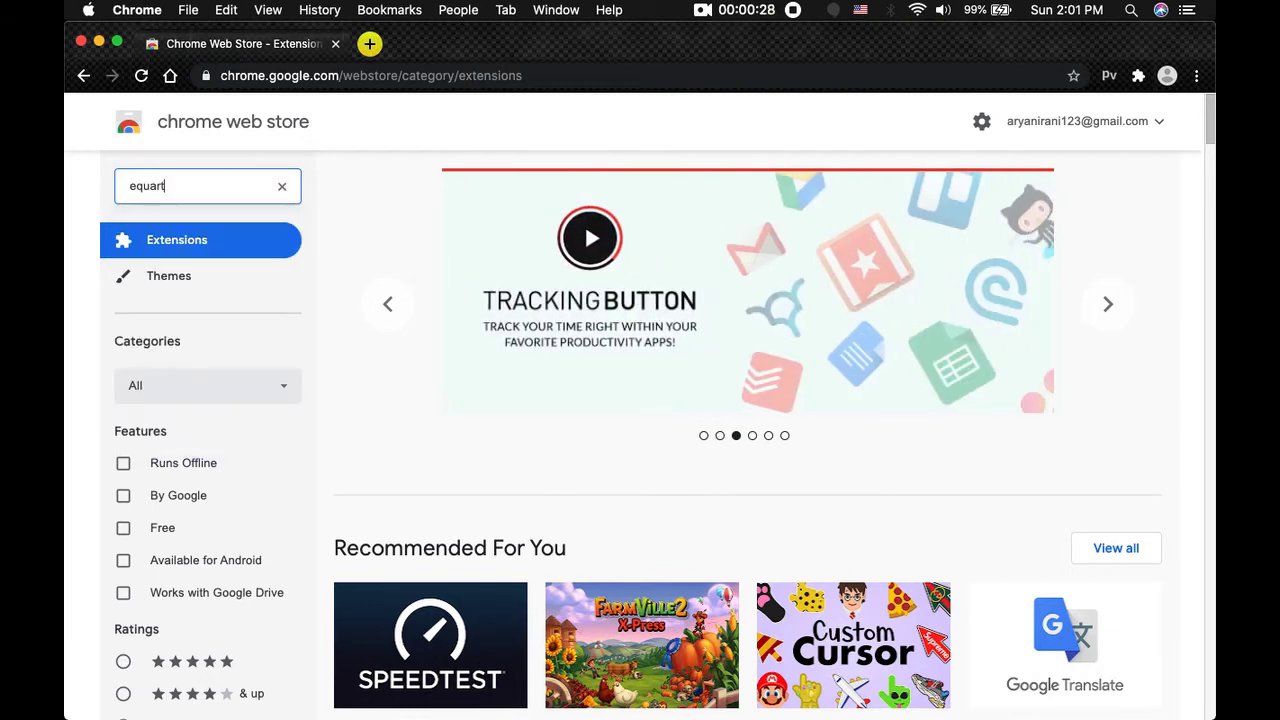
{"action": "key", "text": "BackSpace"}
{"action": "key", "text": "BackSpace"}
{"action": "key", "text": "BackSpace"}
{"action": "type", "text": "tio"}
{"action": "key", "text": "Return"}
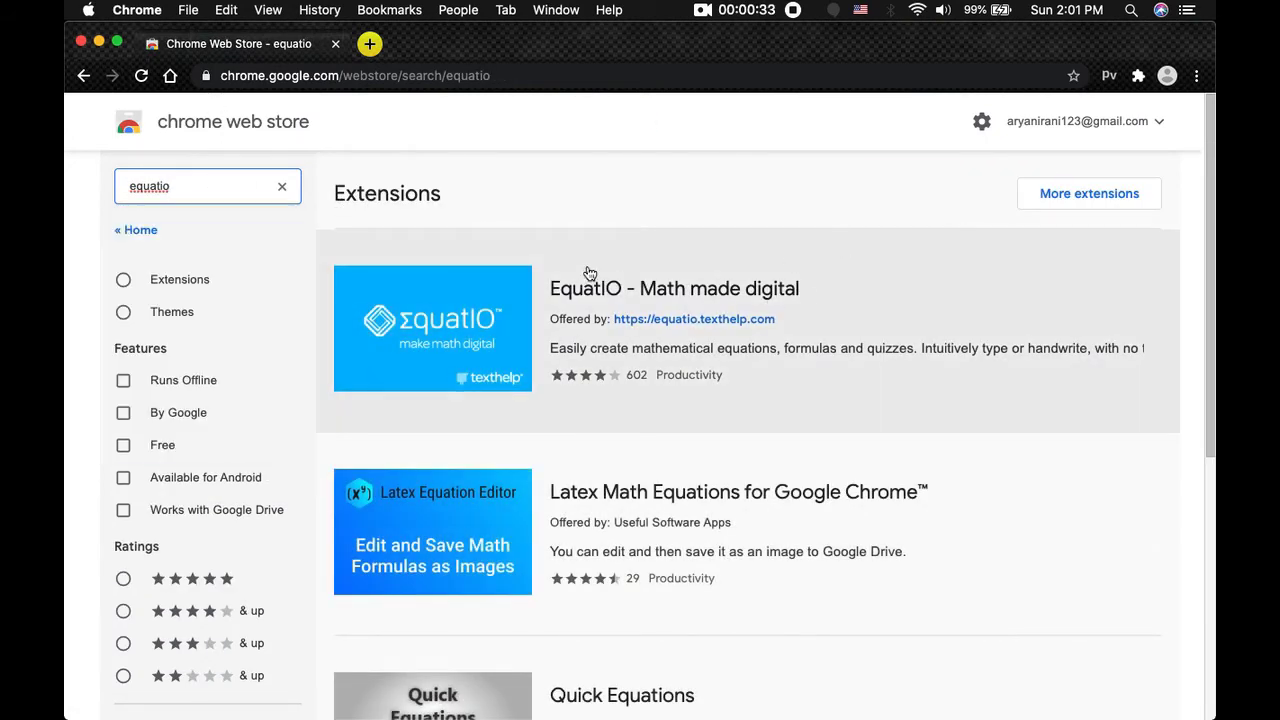
- Open the EquatIO - Math made digital listing and add the extension to Chrome
{"action": "left_click", "coordinate": [687, 289]}
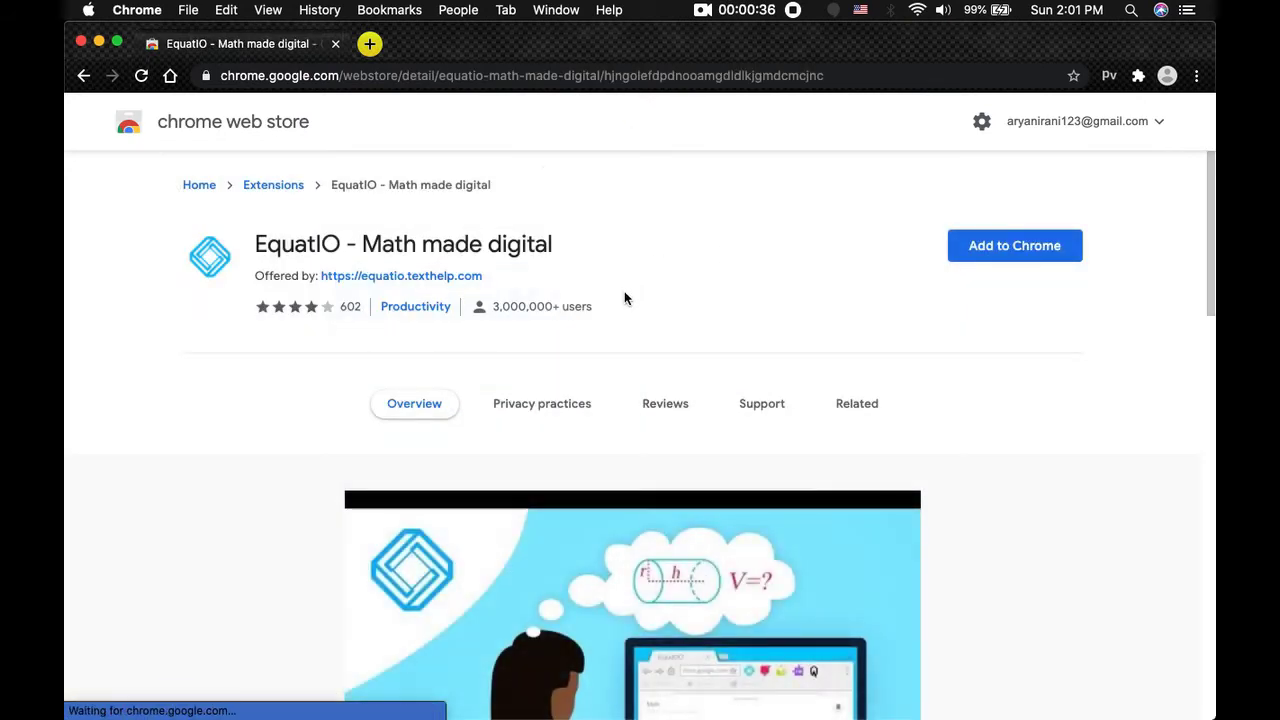
{"action": "scroll", "coordinate": [616, 352], "scroll_direction": "down", "scroll_amount": 6}
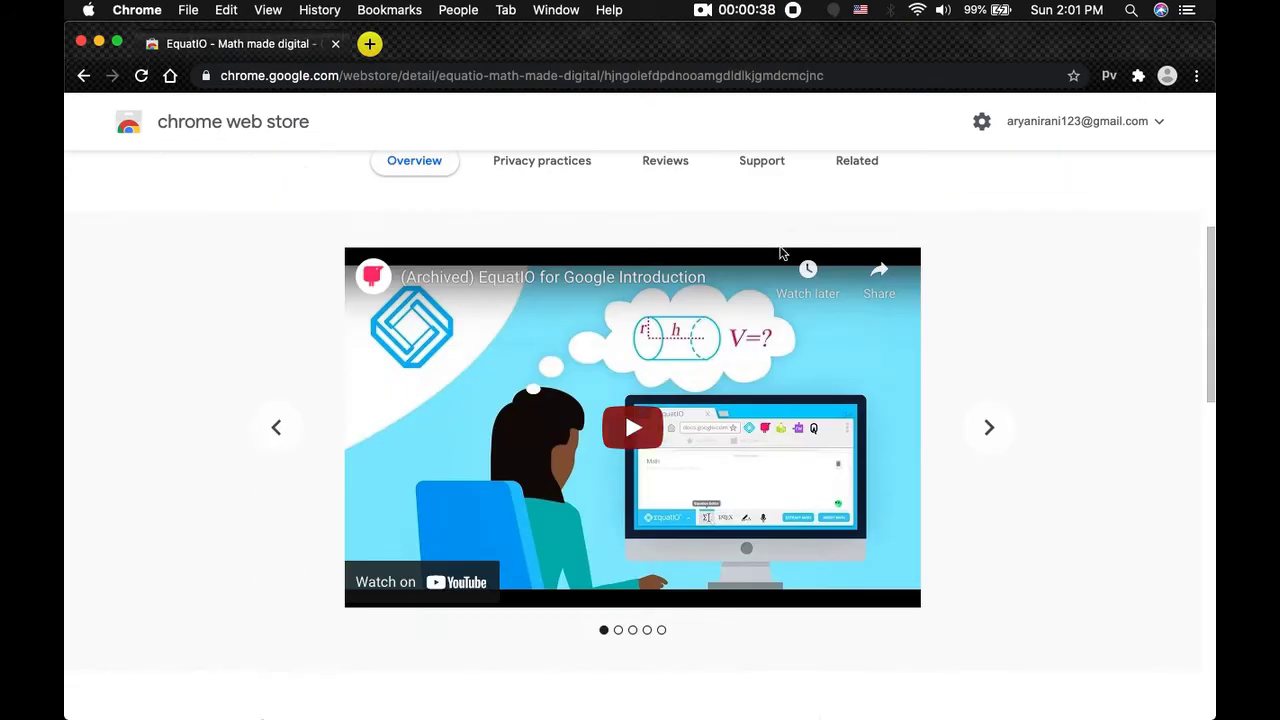
{"action": "scroll", "coordinate": [820, 475], "scroll_direction": "up", "scroll_amount": 3}
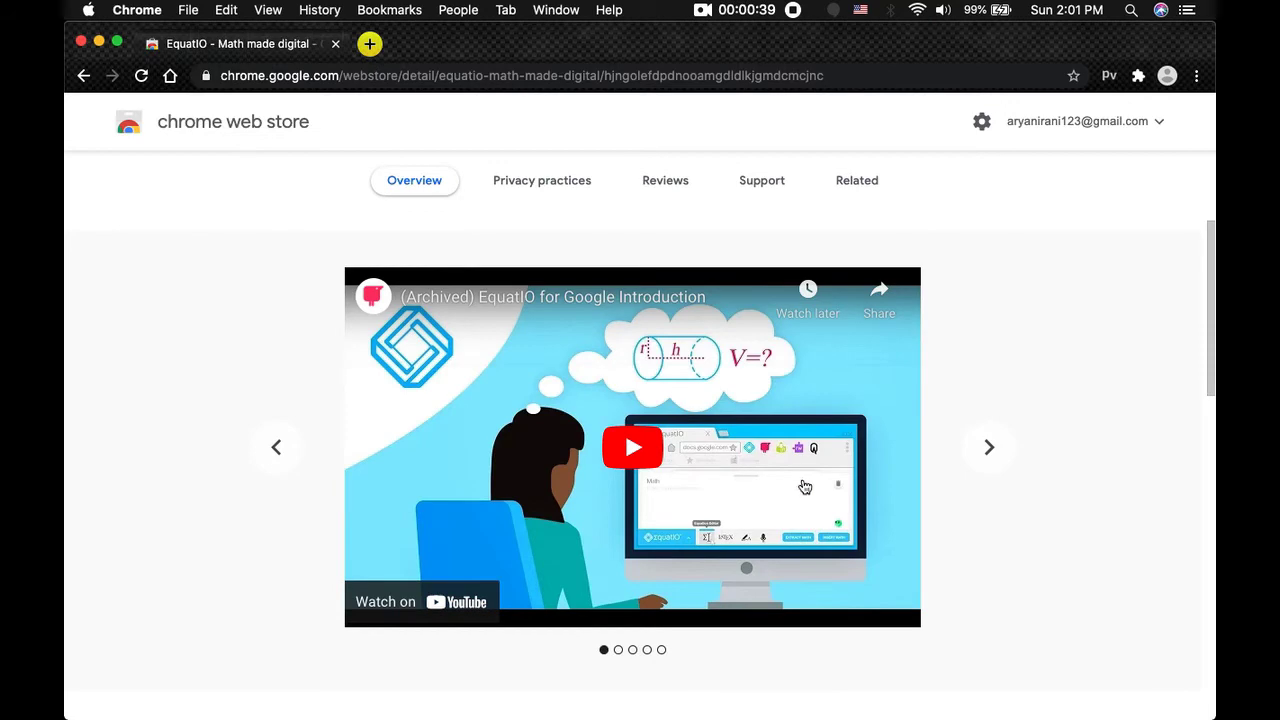
{"action": "scroll", "coordinate": [834, 483], "scroll_direction": "down", "scroll_amount": 5}
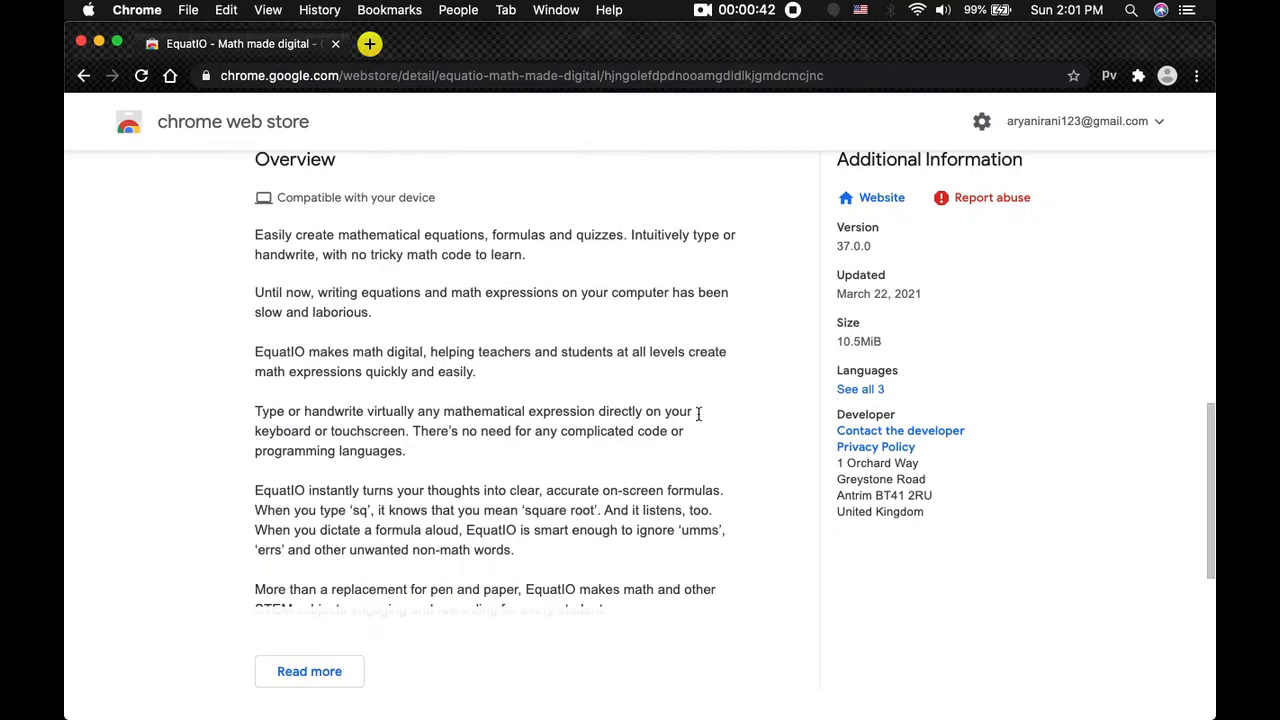
{"action": "scroll", "coordinate": [700, 414], "scroll_direction": "up", "scroll_amount": 7}
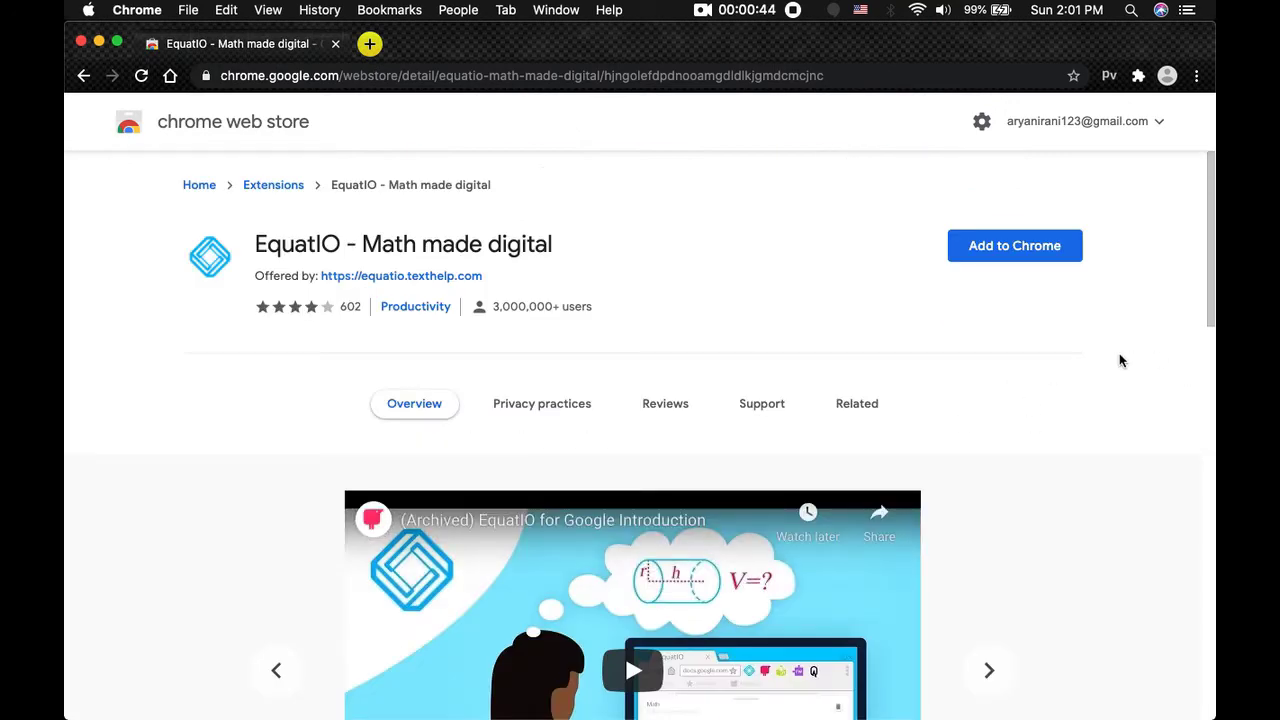
{"action": "left_click", "coordinate": [1045, 248]}
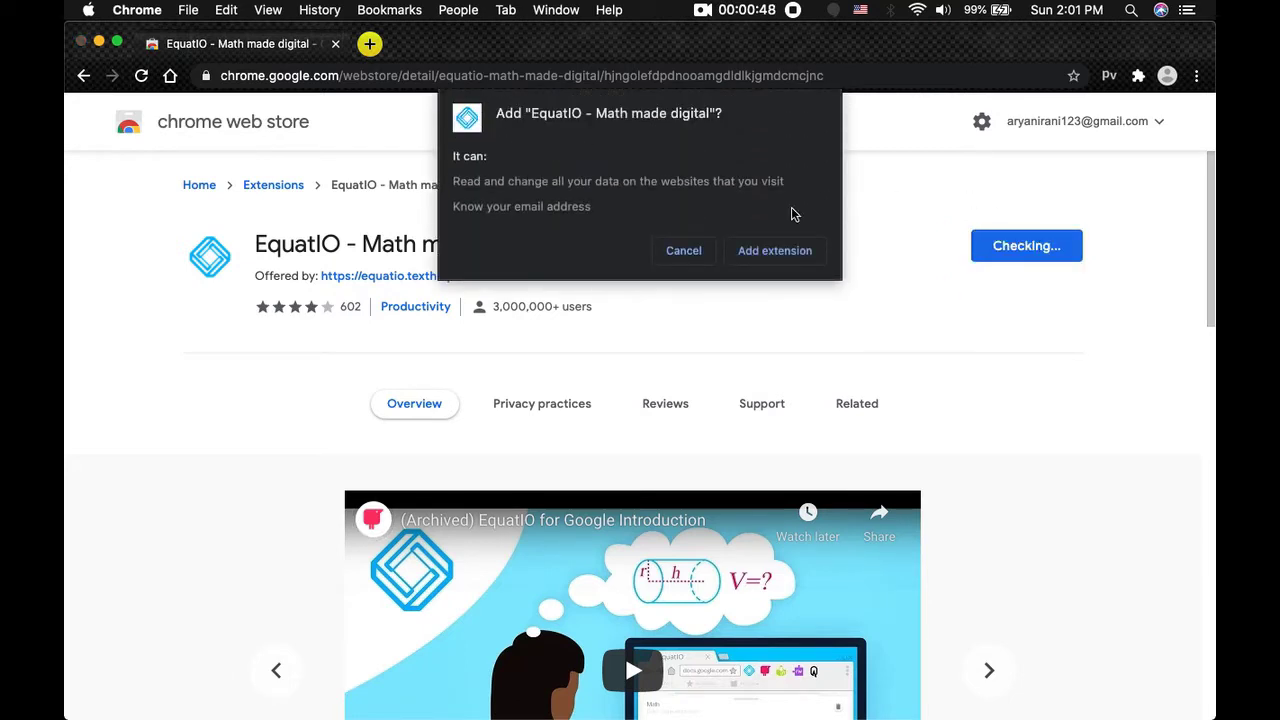
{"action": "left_click", "coordinate": [808, 254]}
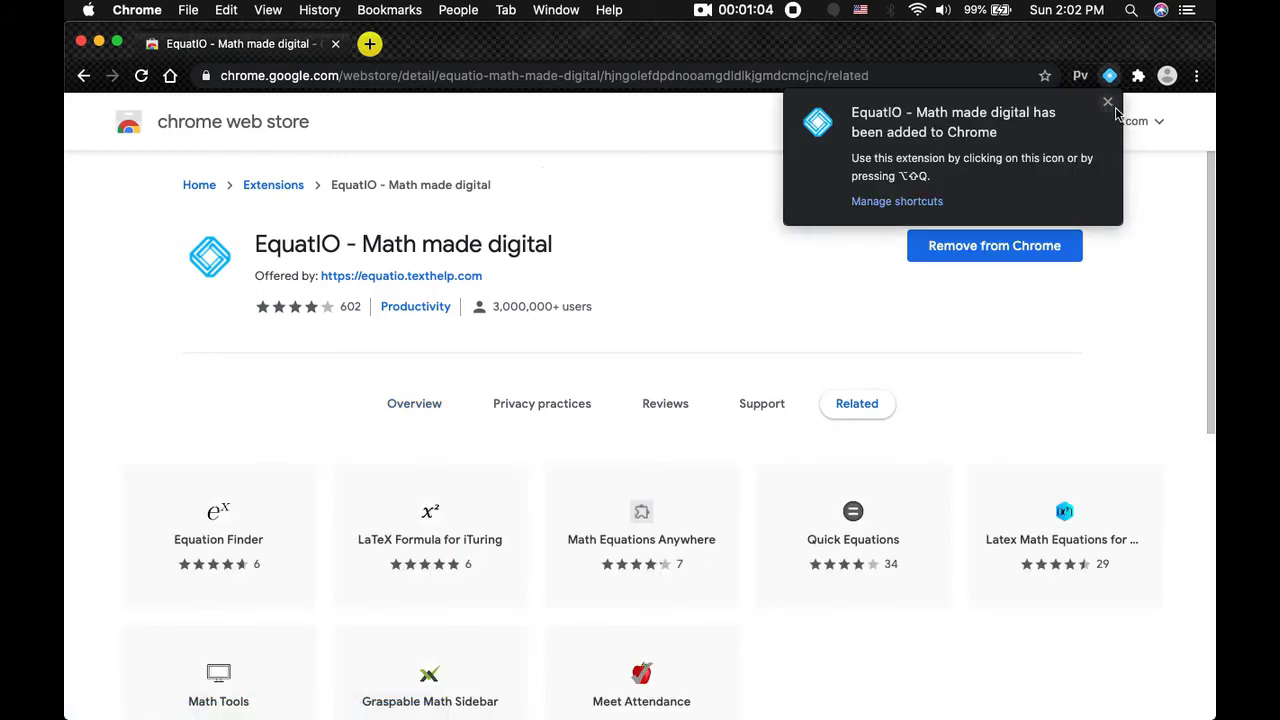
{"action": "left_click", "coordinate": [1108, 102]}
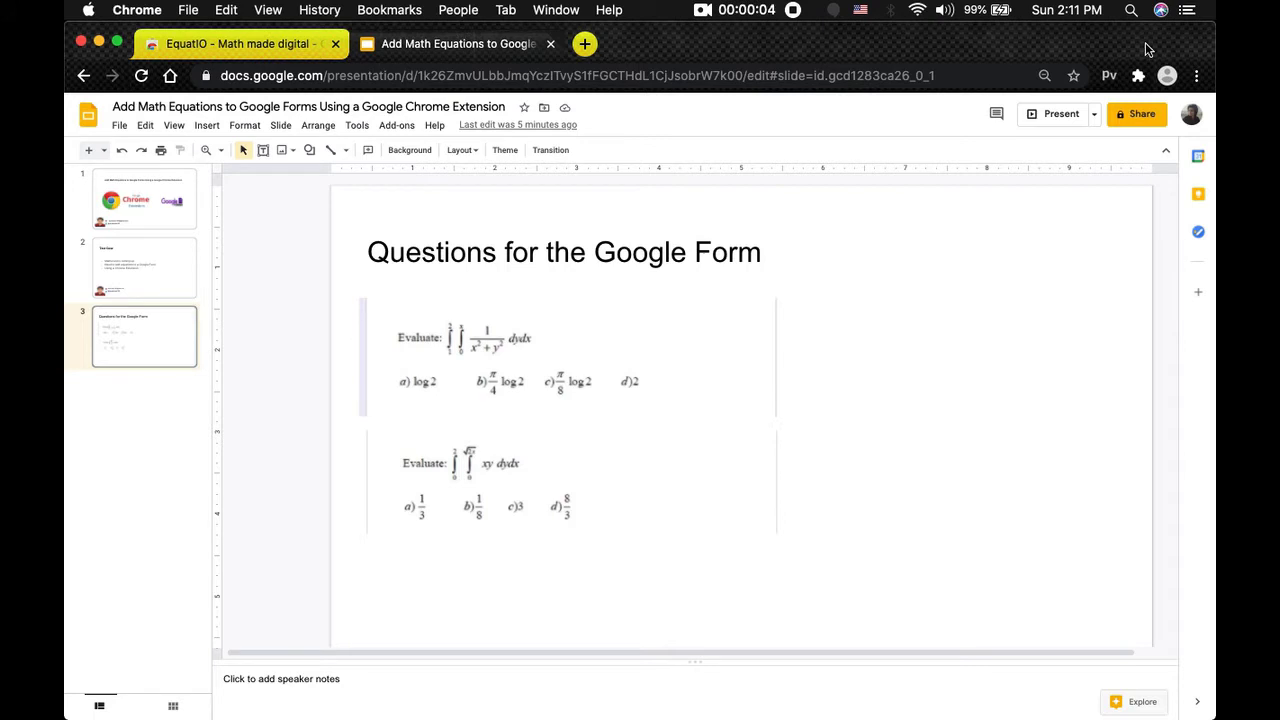
- Create a blank Google Form in a new browser tab through forms.new
{"action": "left_click", "coordinate": [585, 44]}
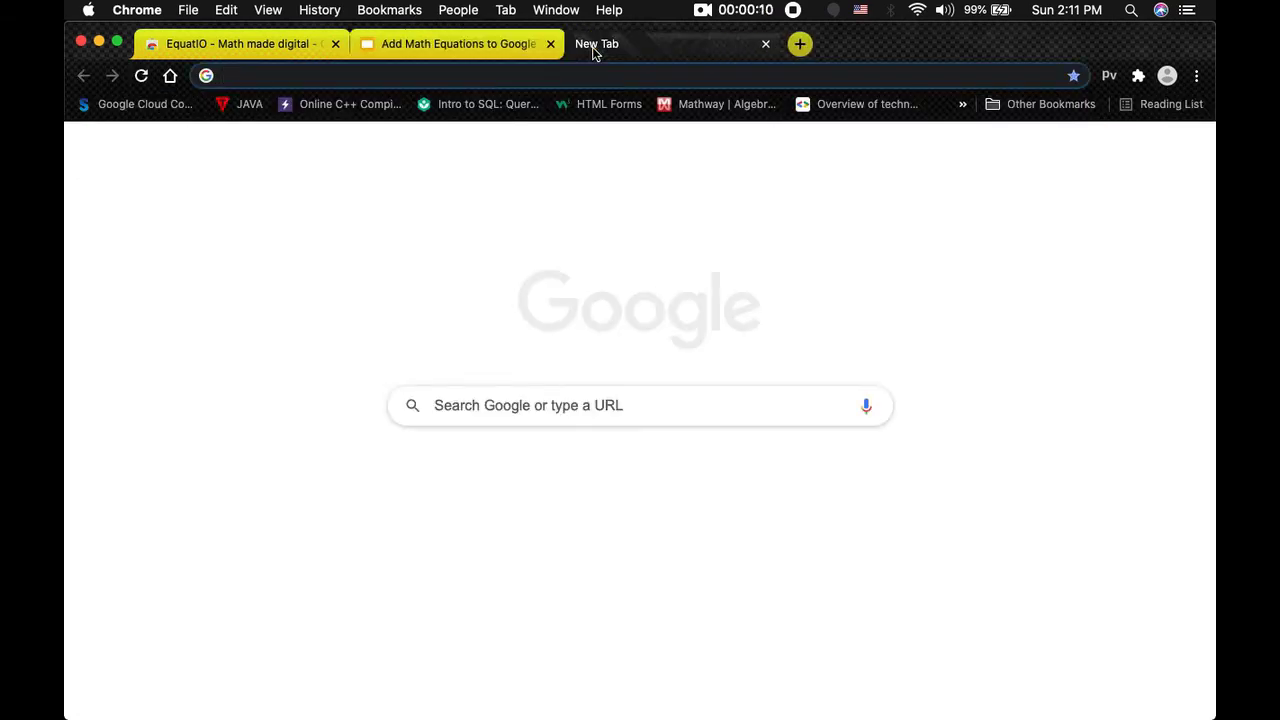
{"action": "type", "text": "forn"}
{"action": "key", "text": "BackSpace"}
{"action": "key", "text": "BackSpace"}
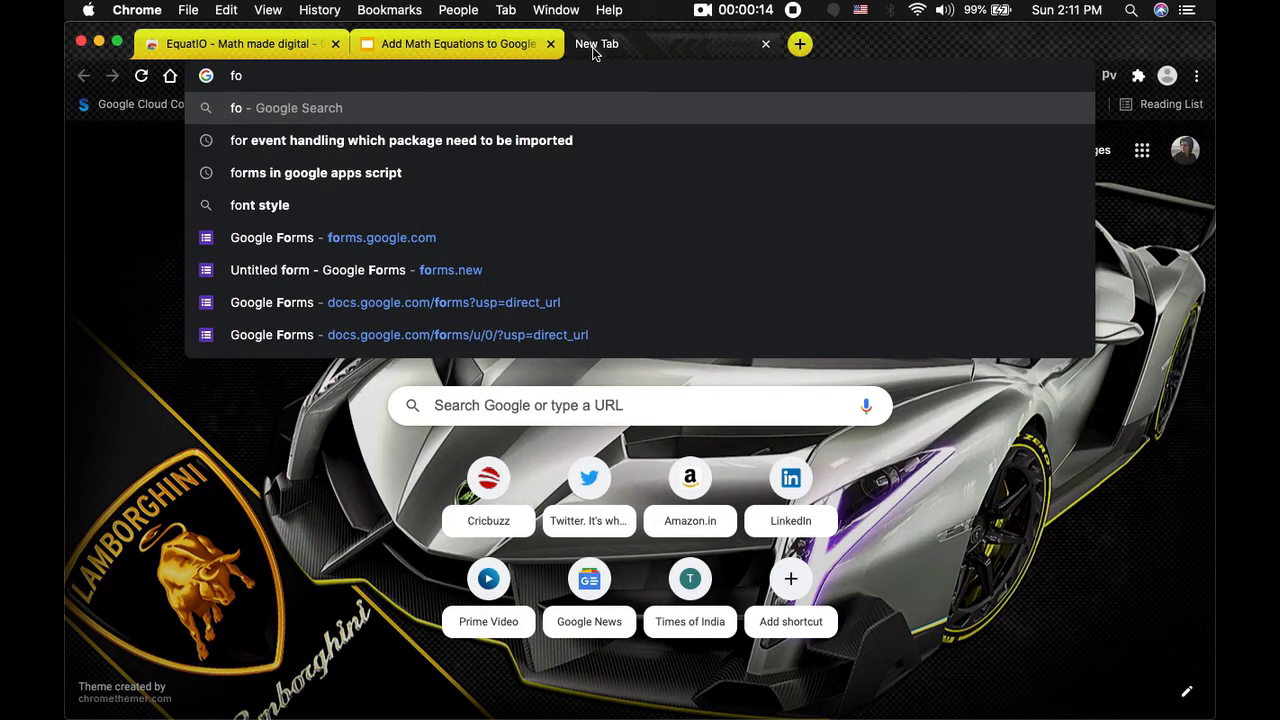
{"action": "type", "text": "rms.new"}
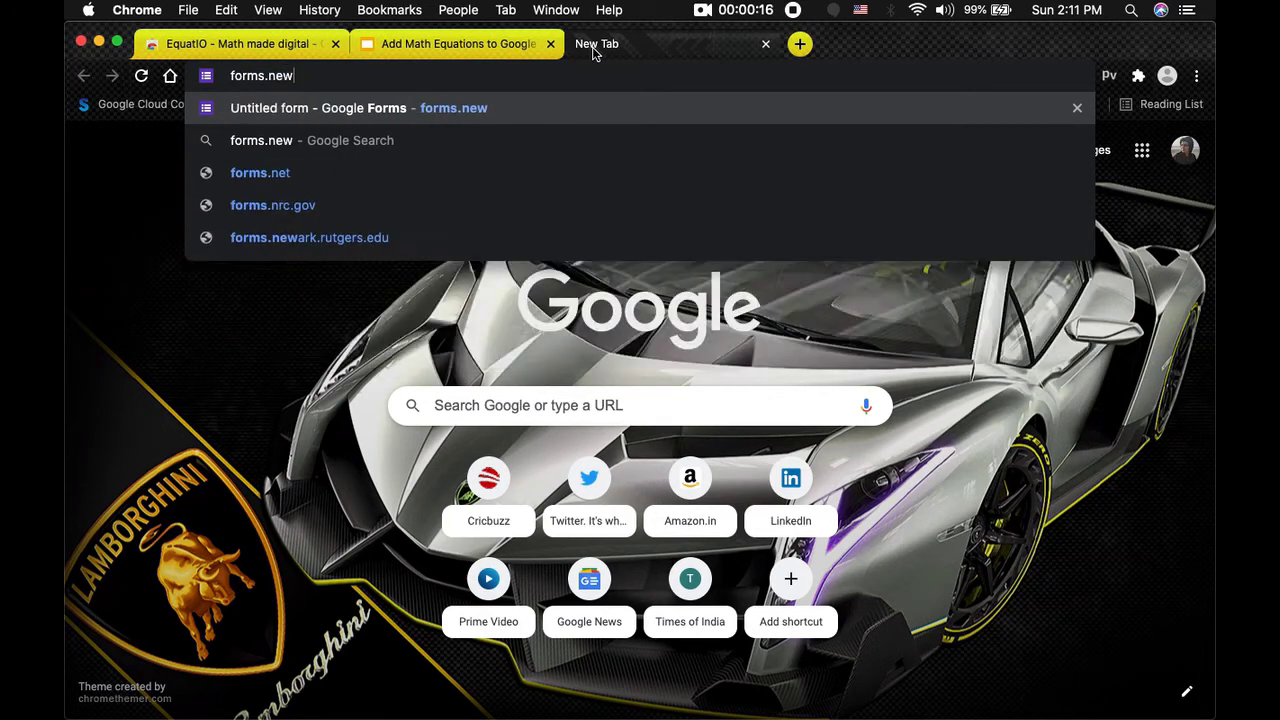
{"action": "key", "text": "Return"}
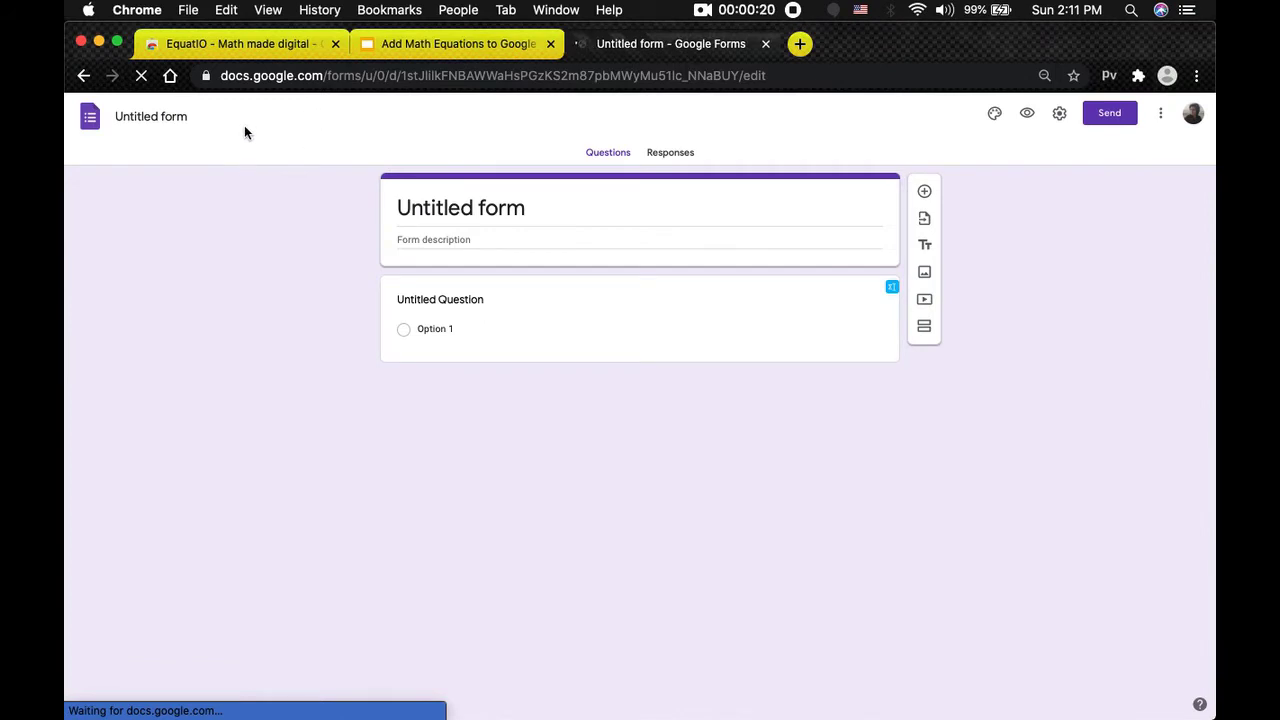
- Name the untitled form "Math Test"
{"action": "left_click", "coordinate": [150, 116]}
{"action": "type", "text": "Math test"}
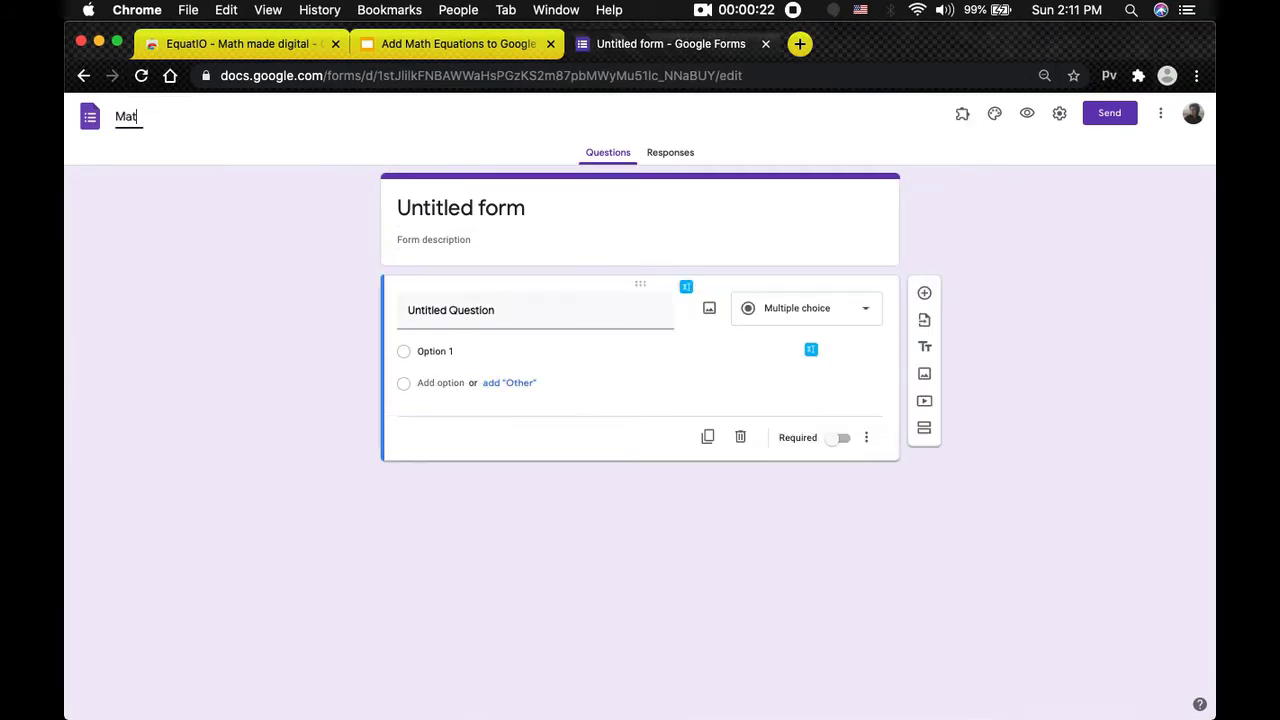
{"action": "key", "text": "BackSpace"}
{"action": "key", "text": "BackSpace"}
{"action": "key", "text": "BackSpace"}
{"action": "type", "text": "Test"}
{"action": "left_click", "coordinate": [291, 175]}
- Set the form description to "Solve the sums Carefully"
{"action": "left_click", "coordinate": [446, 242]}
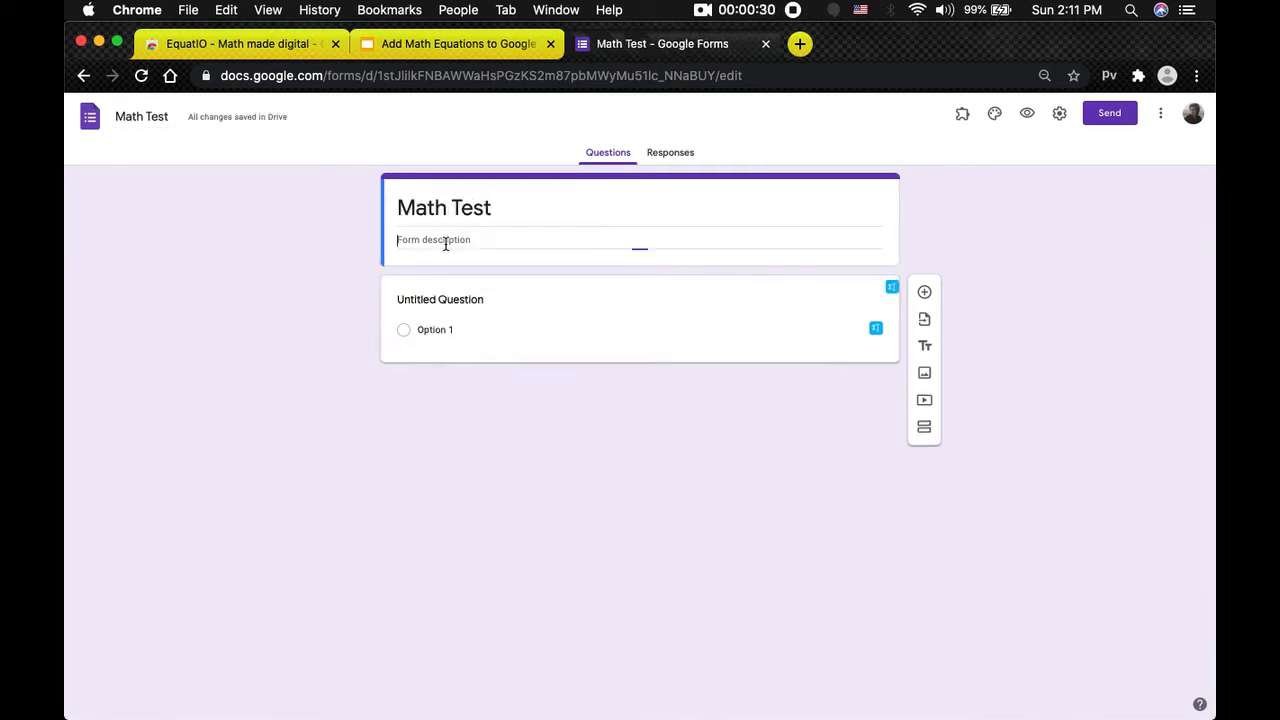
{"action": "type", "text": "Sol"}
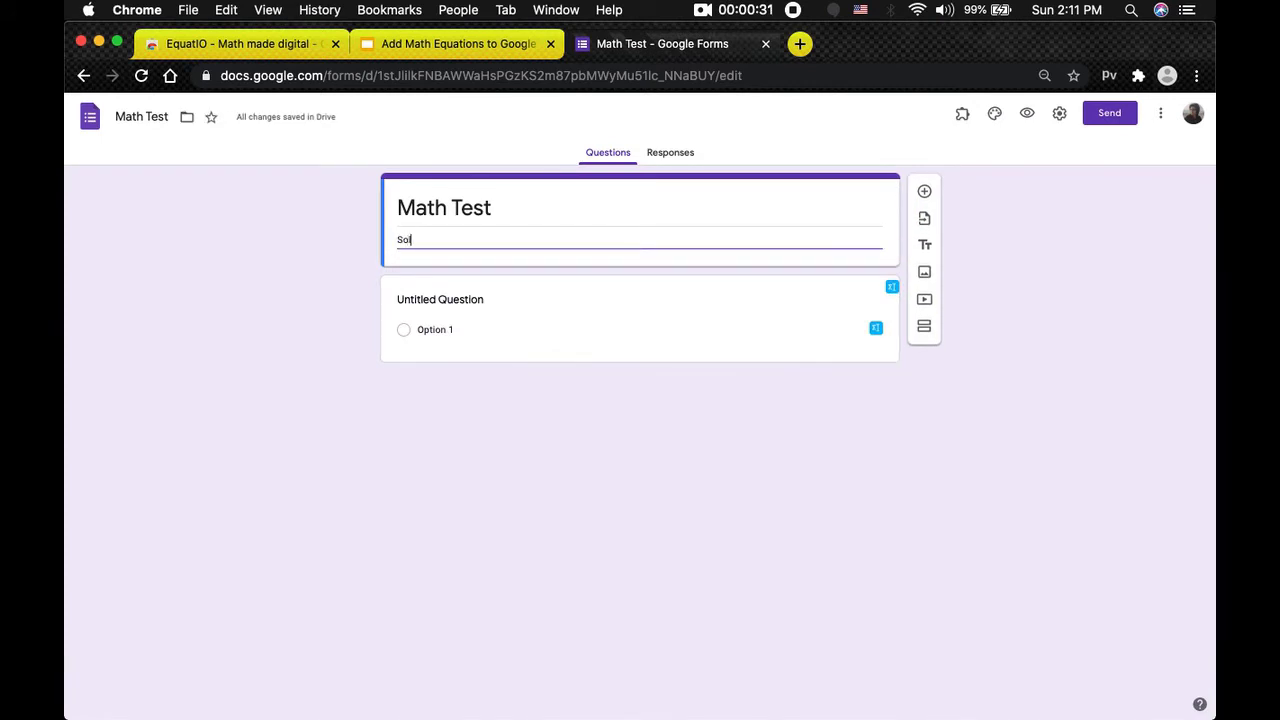
{"action": "type", "text": "ve the sums Carefully"}
{"action": "left_click", "coordinate": [354, 271]}
- Review the questions slide, then open EquatIO's equation editor for the title of the form's untitled question
{"action": "left_click", "coordinate": [451, 48]}
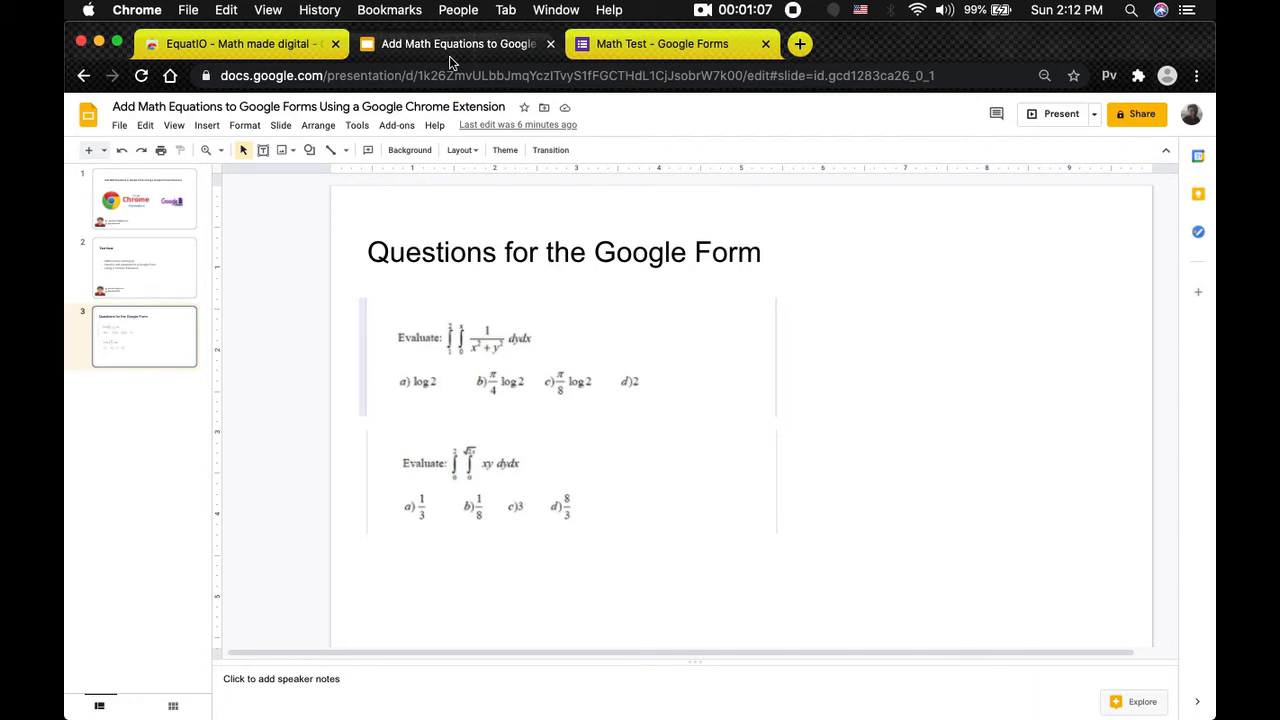
{"action": "left_click", "coordinate": [619, 45]}
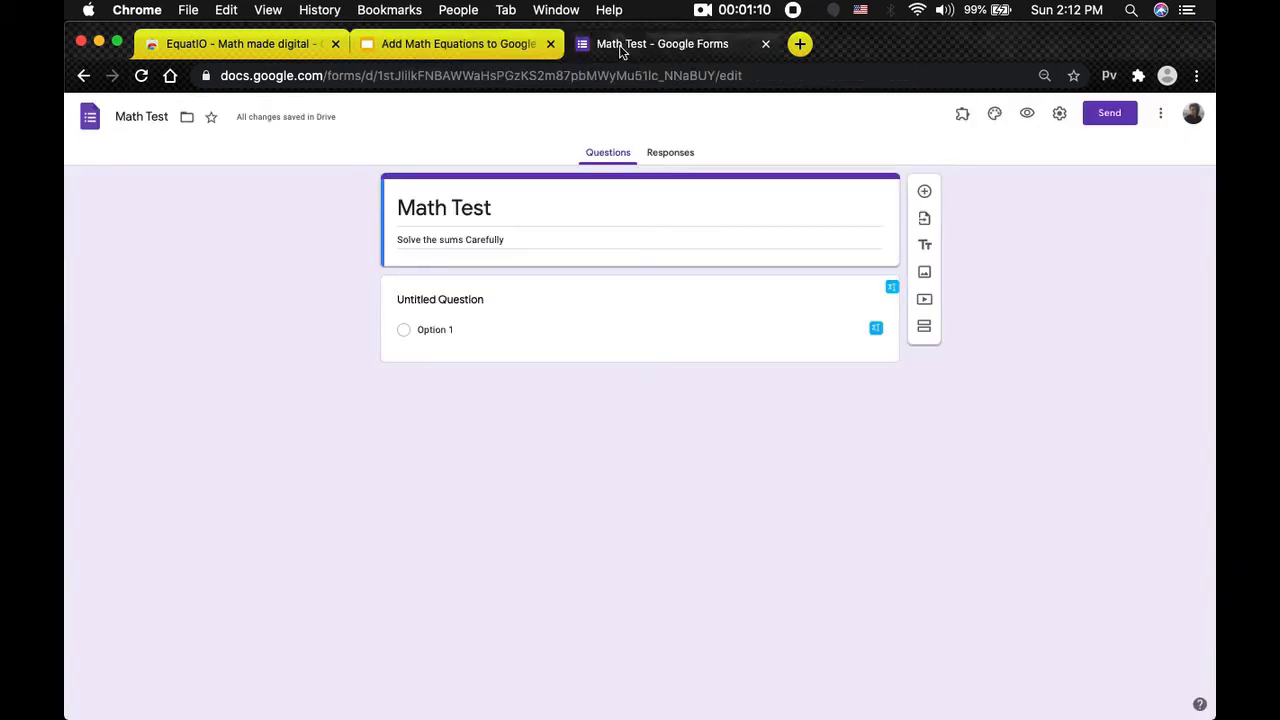
{"action": "left_click", "coordinate": [396, 280]}
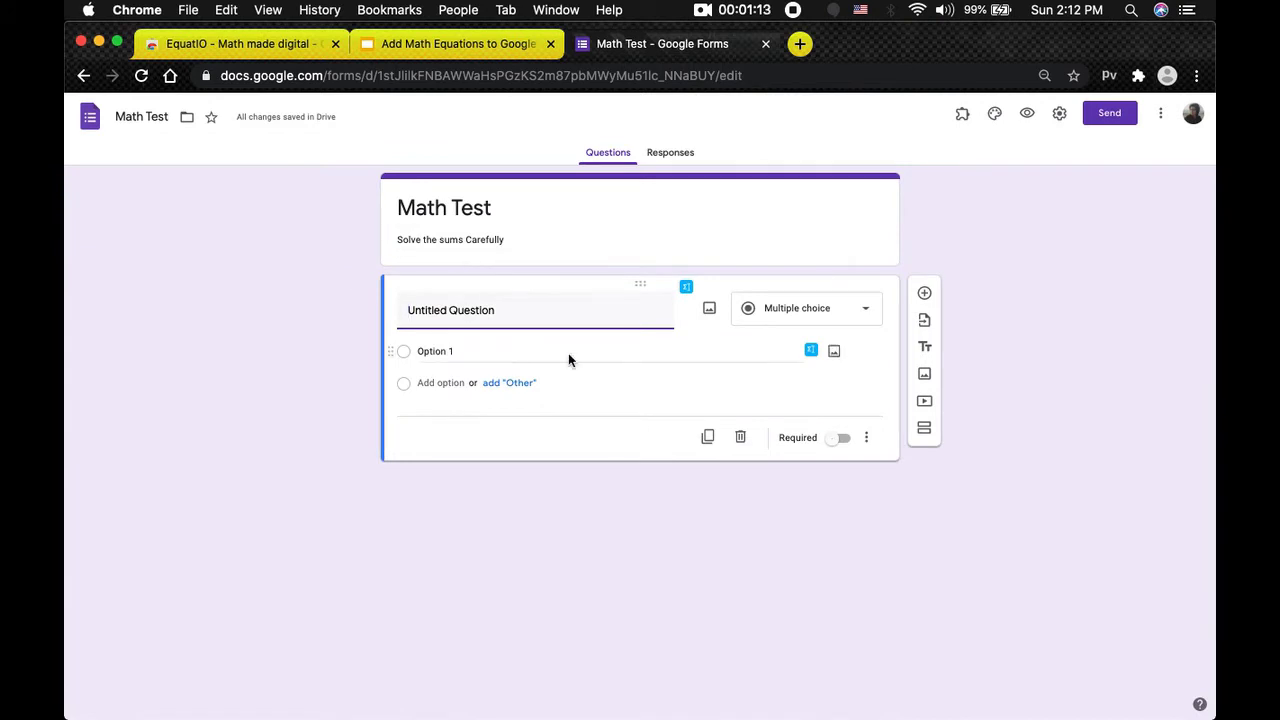
{"action": "left_click", "coordinate": [686, 290]}
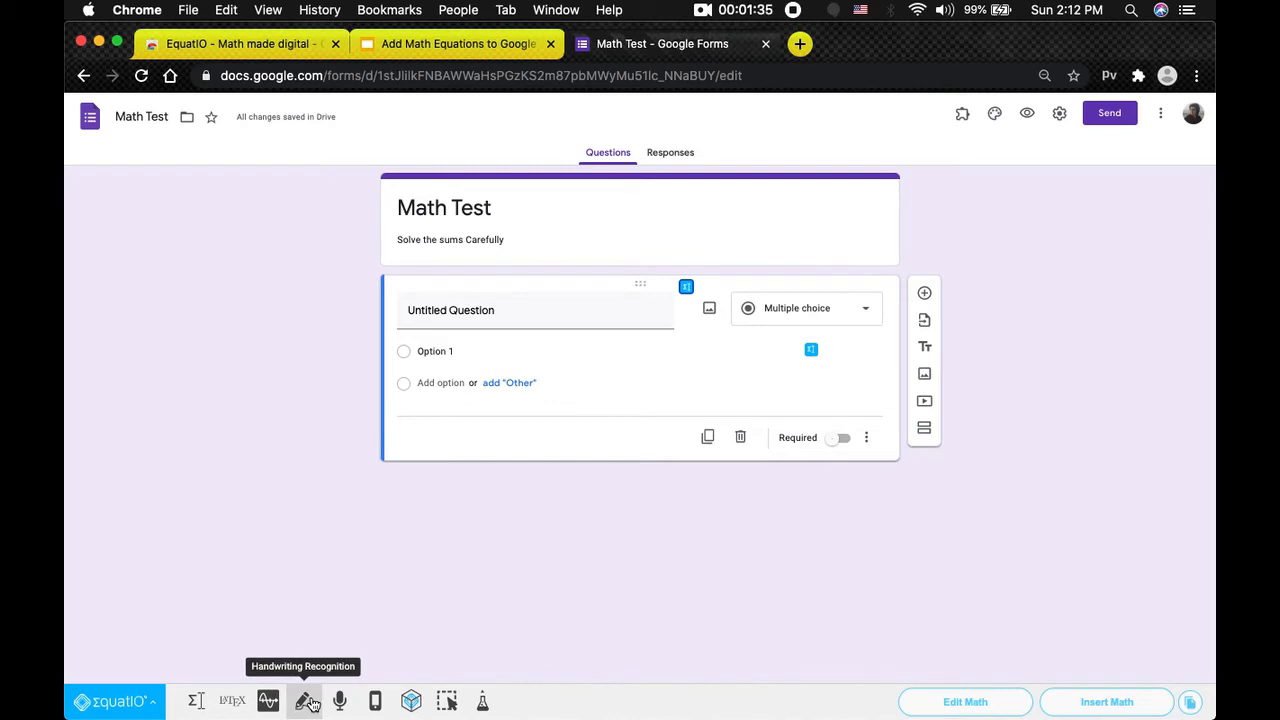
{"action": "left_click", "coordinate": [196, 701]}
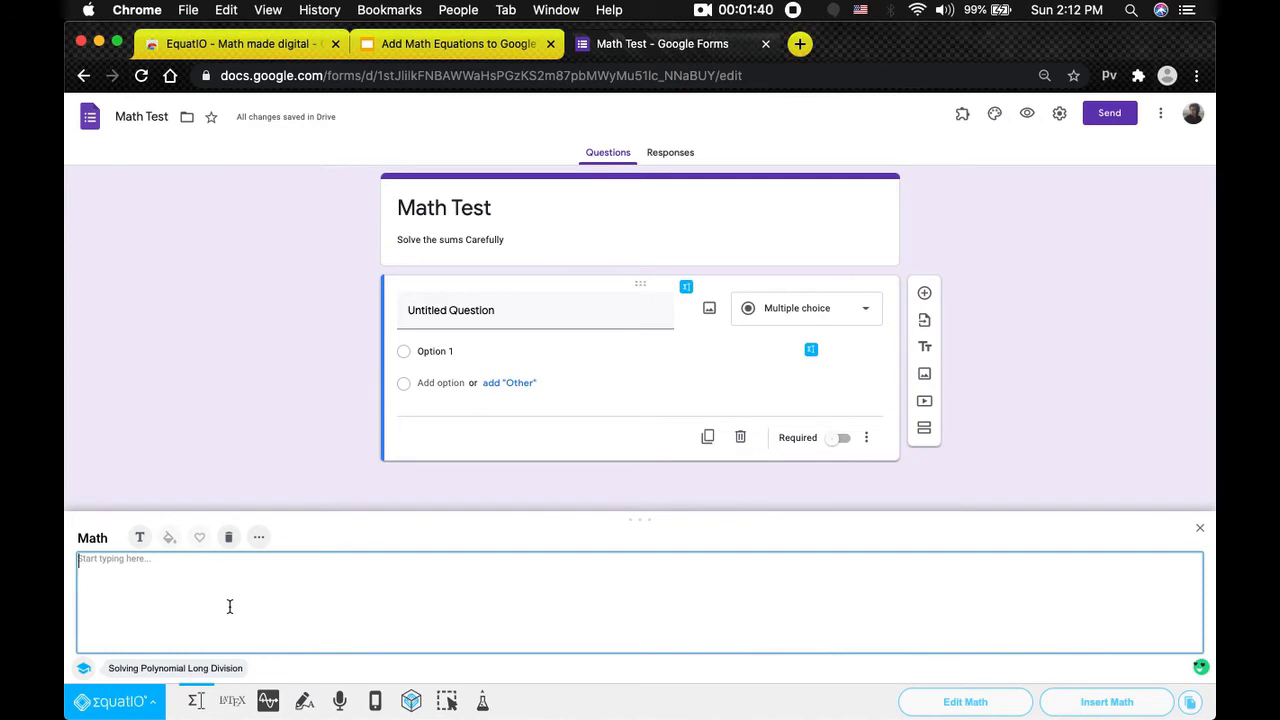
- Enter a definite integral with lower limit 1 and upper limit 2 in the equation editor, following the first question on the slide
{"action": "left_click", "coordinate": [390, 42]}
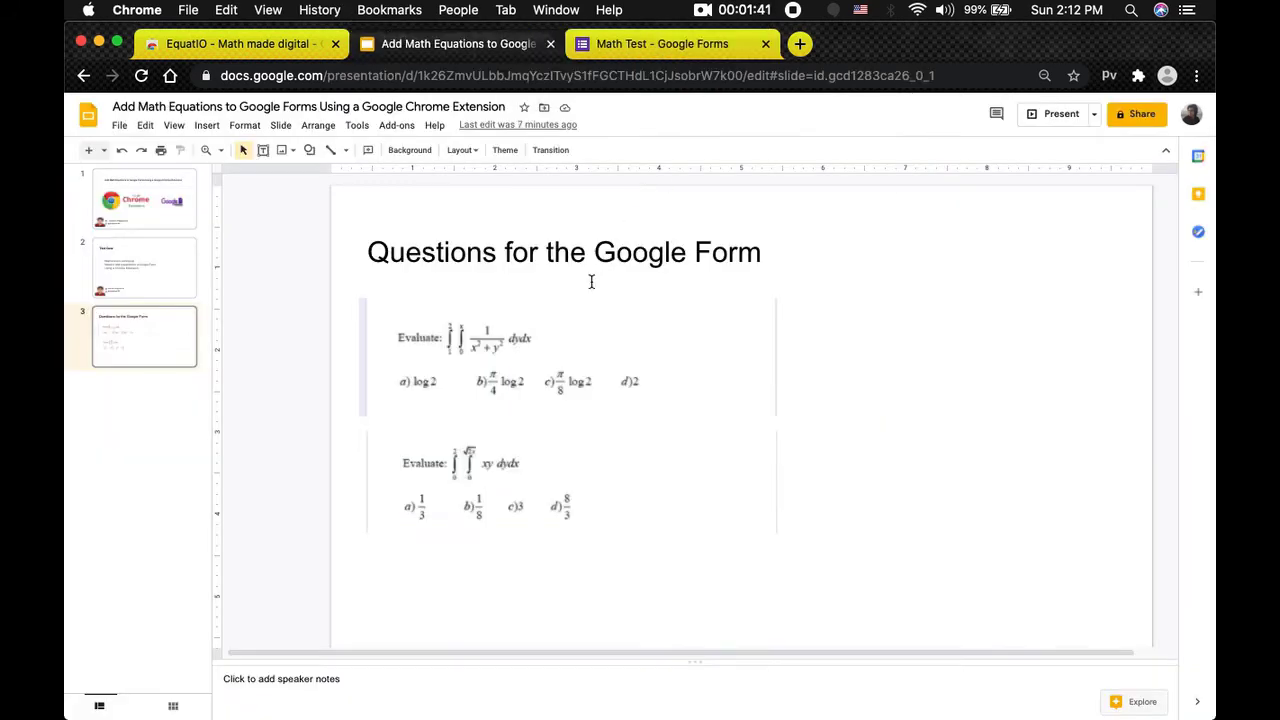
{"action": "left_click", "coordinate": [690, 43]}
{"action": "type", "text": "it"}
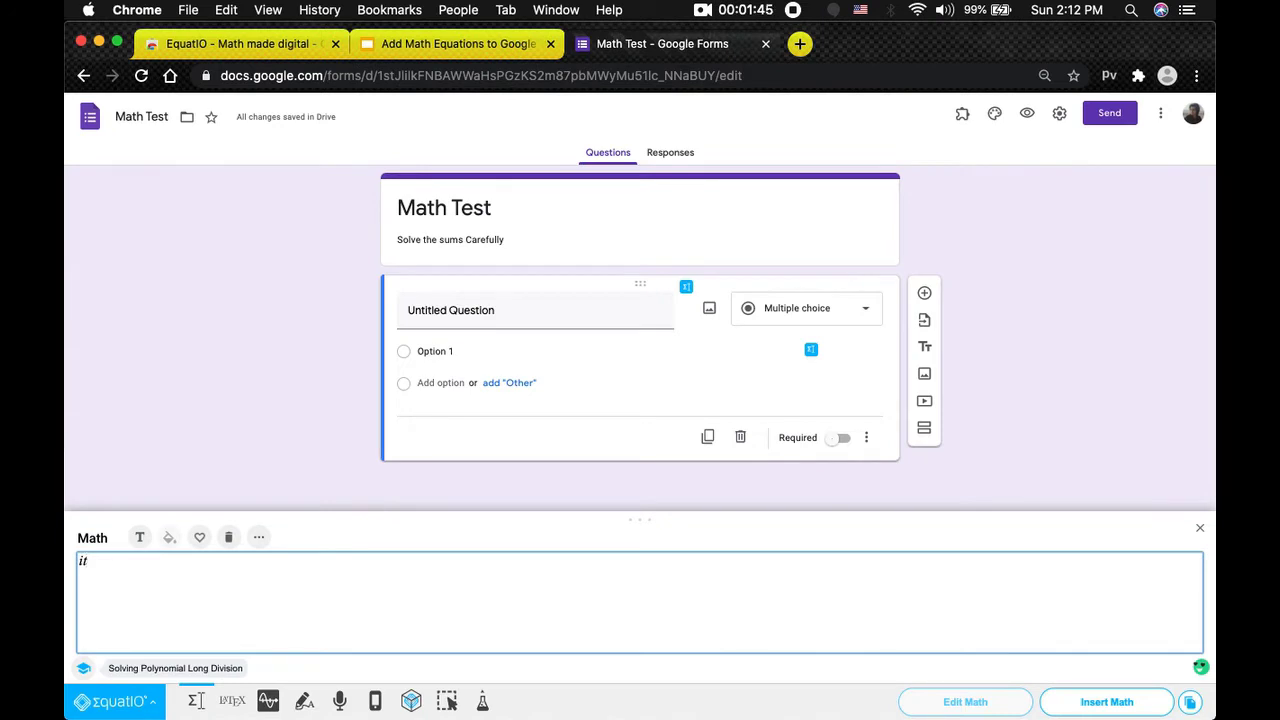
{"action": "type", "text": "e"}
{"action": "key", "text": "BackSpace"}
{"action": "key", "text": "BackSpace"}
{"action": "key", "text": "BackSpace"}
{"action": "type", "text": "int"}
{"action": "key", "text": "Return"}
{"action": "type", "text": "2"}
{"action": "key", "text": "BackSpace"}
{"action": "left_click", "coordinate": [488, 44]}
{"action": "left_click", "coordinate": [665, 44]}
{"action": "left_click", "coordinate": [100, 559]}
{"action": "type", "text": "int"}
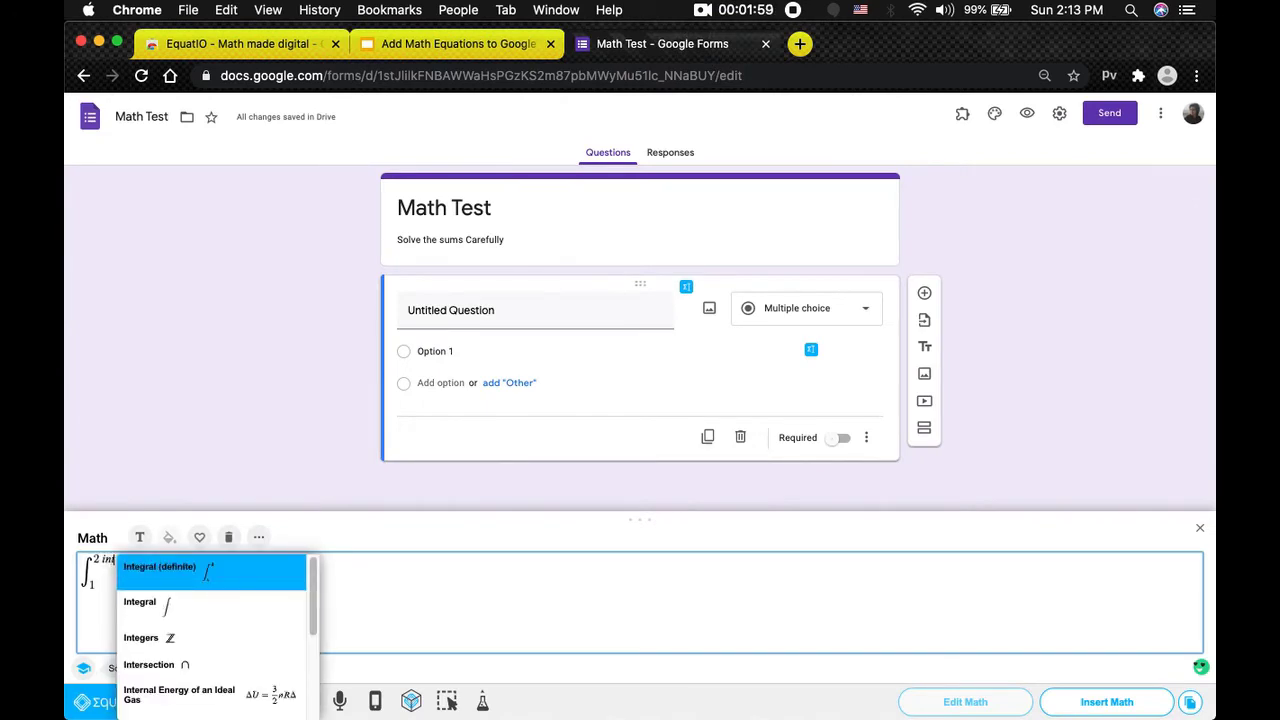
{"action": "key", "text": "Return"}
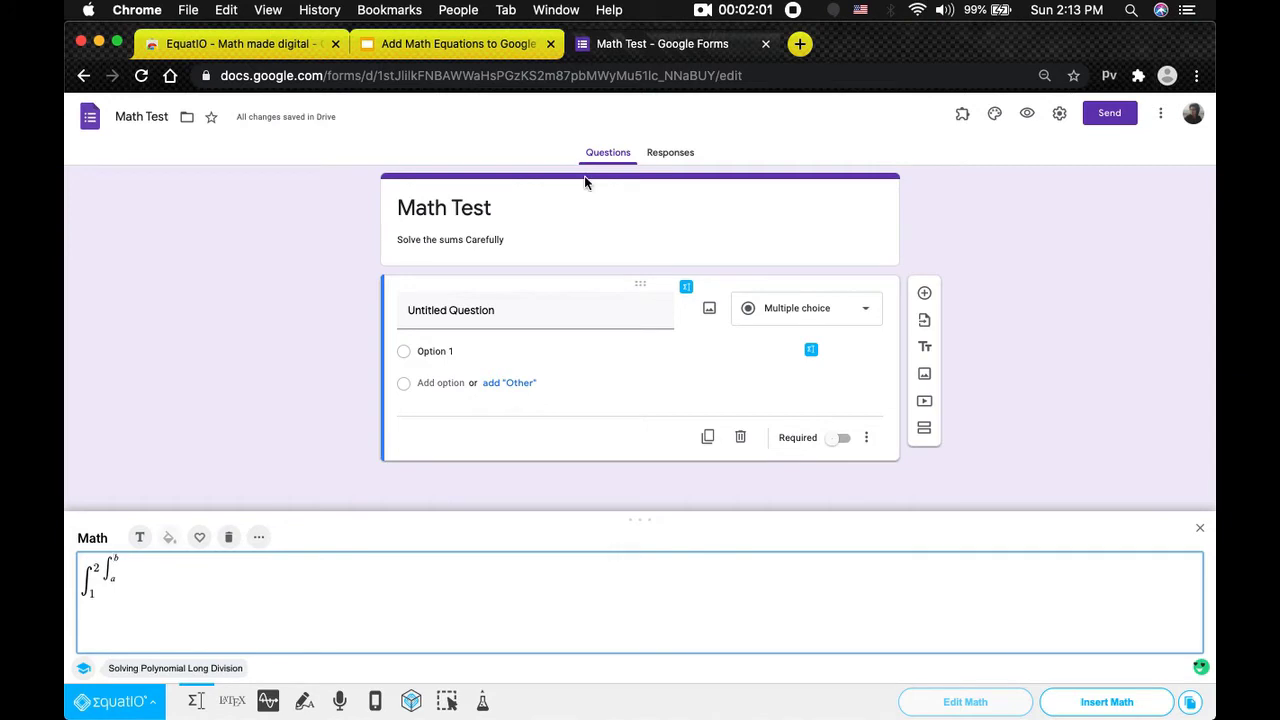
{"action": "key", "text": "BackSpace"}
{"action": "type", "text": "ab"}
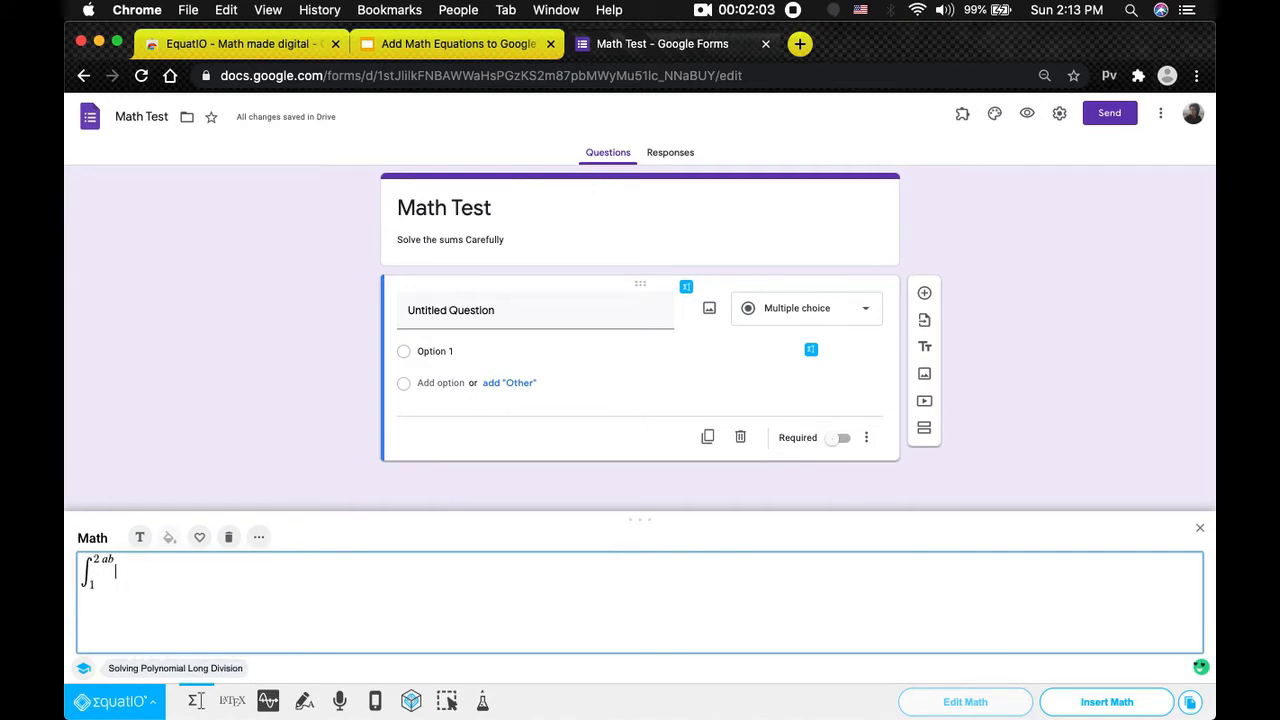
{"action": "key", "text": "BackSpace"}
{"action": "key", "text": "BackSpace"}
- Add a second definite integral after the first, with lower limit 0 and upper limit x
{"action": "key", "text": "Right"}
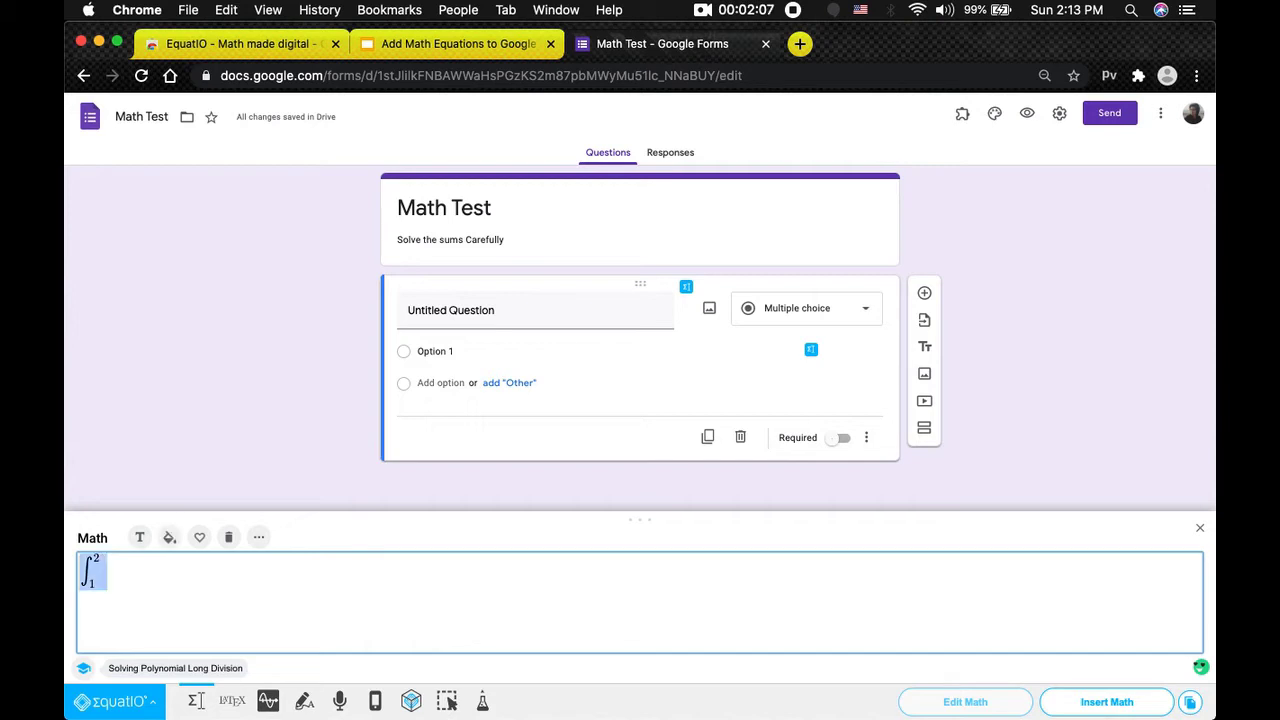
{"action": "type", "text": "int"}
{"action": "key", "text": "Return"}
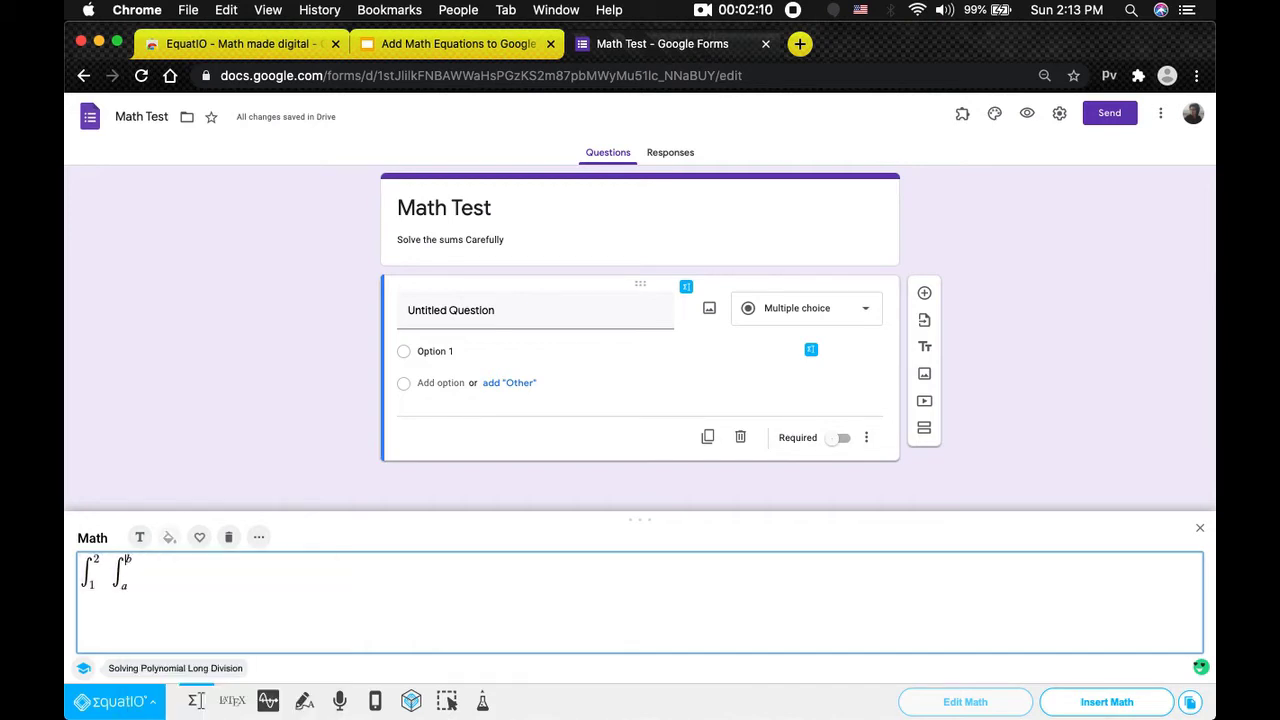
{"action": "left_click", "coordinate": [420, 36]}
{"action": "left_click", "coordinate": [632, 48]}
{"action": "key", "text": "BackSpace"}
{"action": "type", "text": "3"}
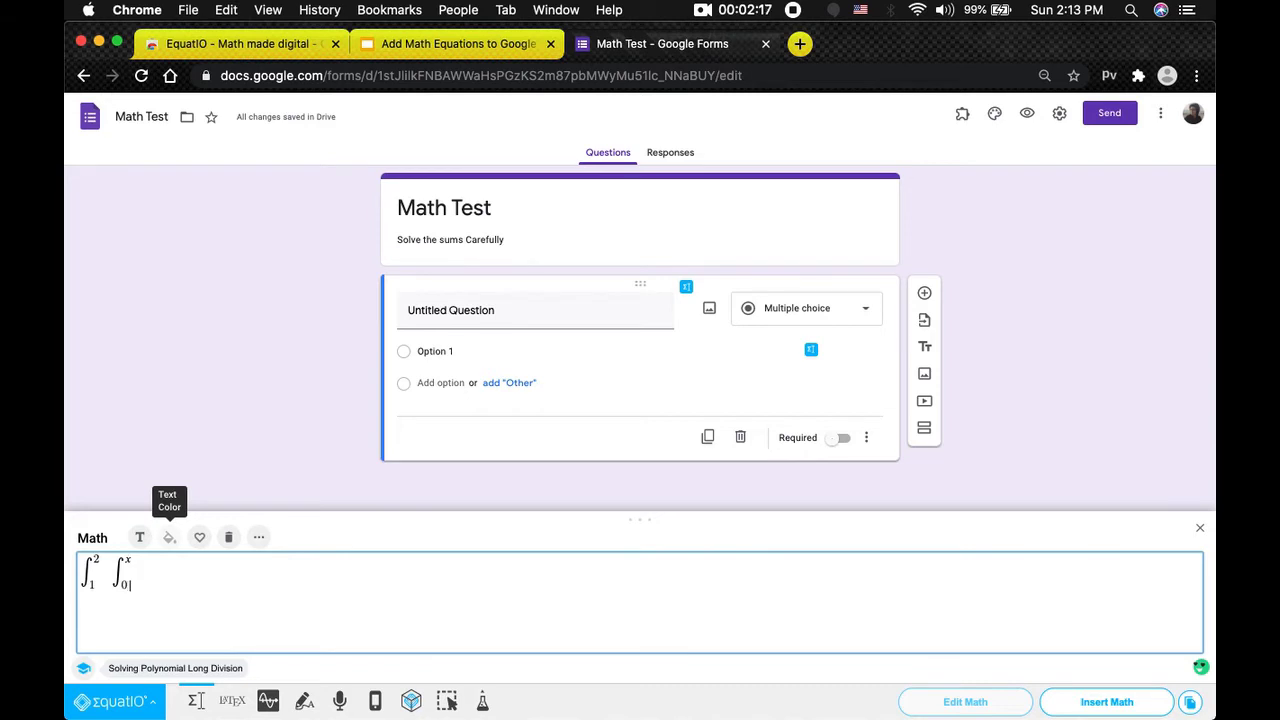
{"action": "key", "text": "Return"}
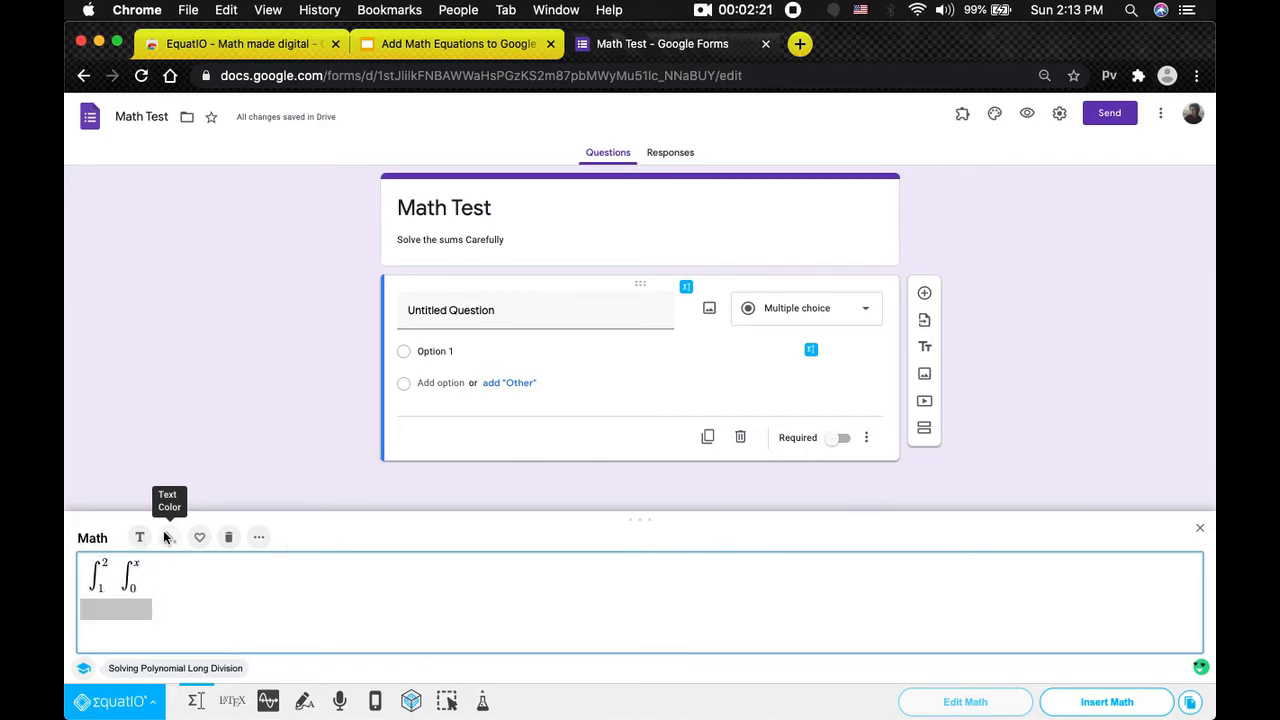
- Add the fraction 1/(x^2+y^2) after the two integrals
{"action": "left_click", "coordinate": [458, 43]}
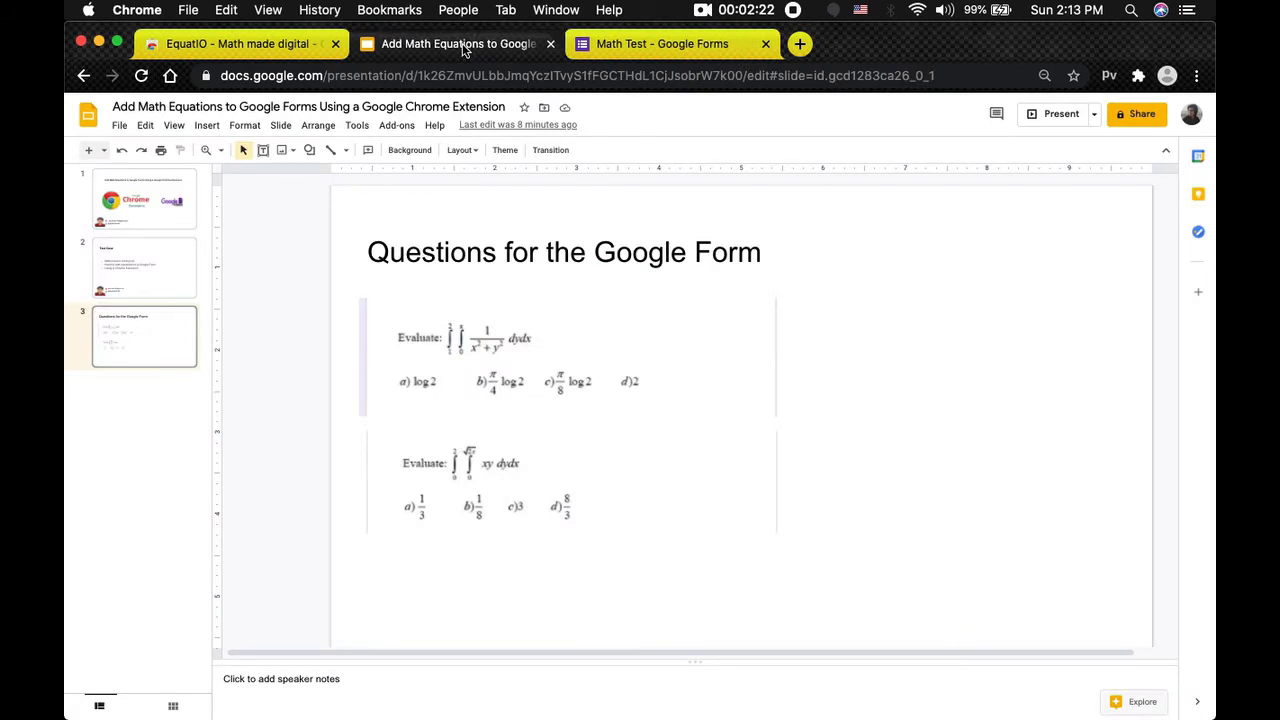
{"action": "left_click", "coordinate": [683, 43]}
{"action": "type", "text": "/"}
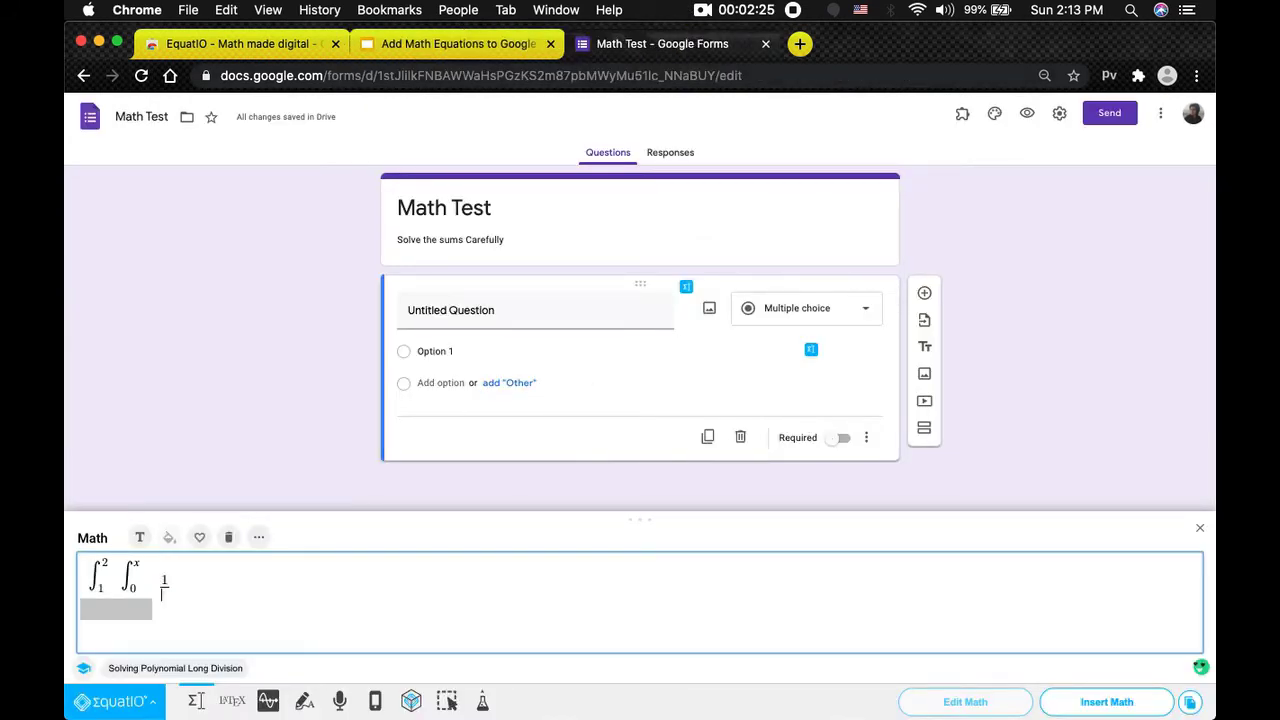
{"action": "type", "text": "x^2"}
{"action": "type", "text": "+y^2)"}
- Finish the equation with dydx after the fraction and insert it into the question
{"action": "left_click", "coordinate": [443, 43]}
{"action": "left_click", "coordinate": [668, 50]}
{"action": "type", "text": "dy"}
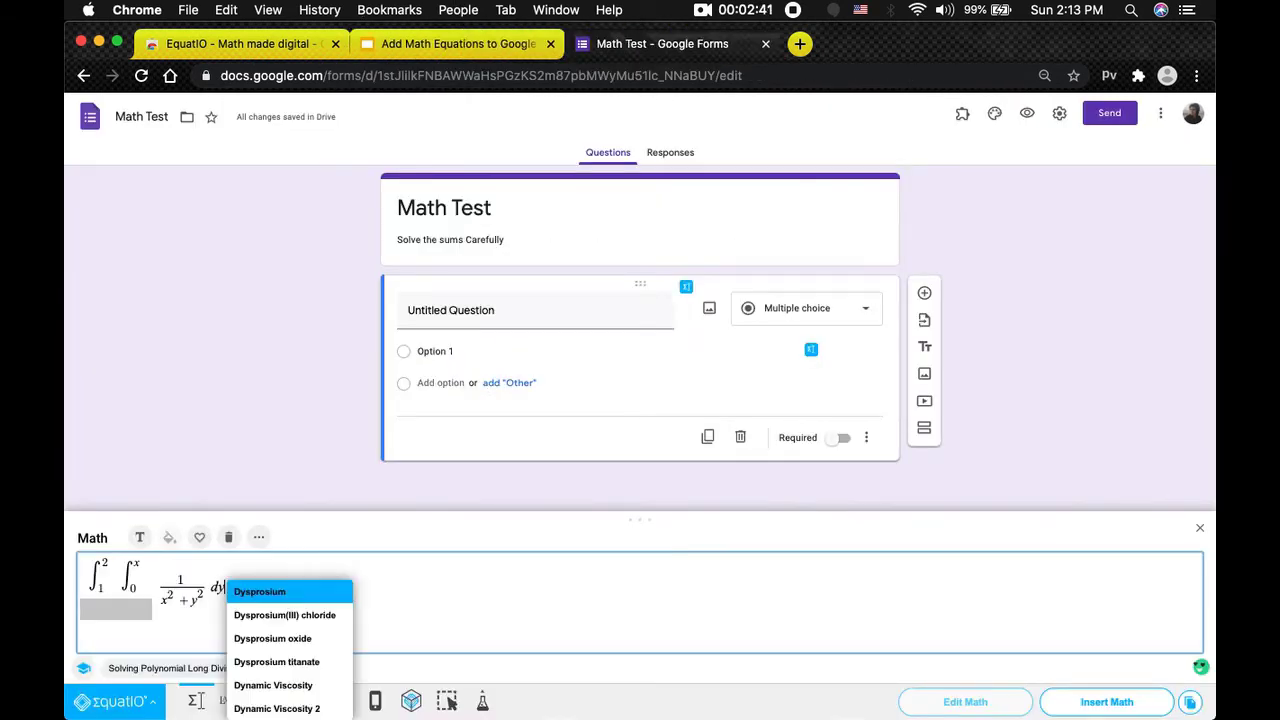
{"action": "key", "text": "Return"}
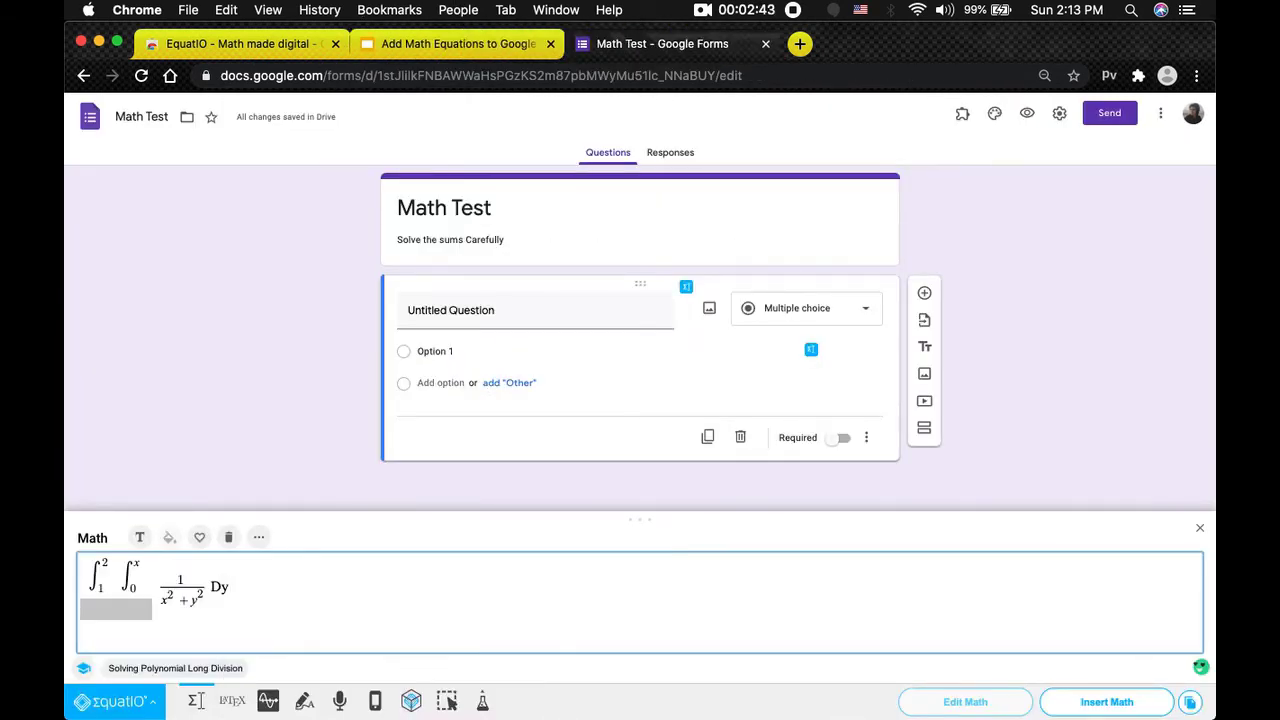
{"action": "type", "text": "dydx"}
{"action": "left_click", "coordinate": [1093, 705]}
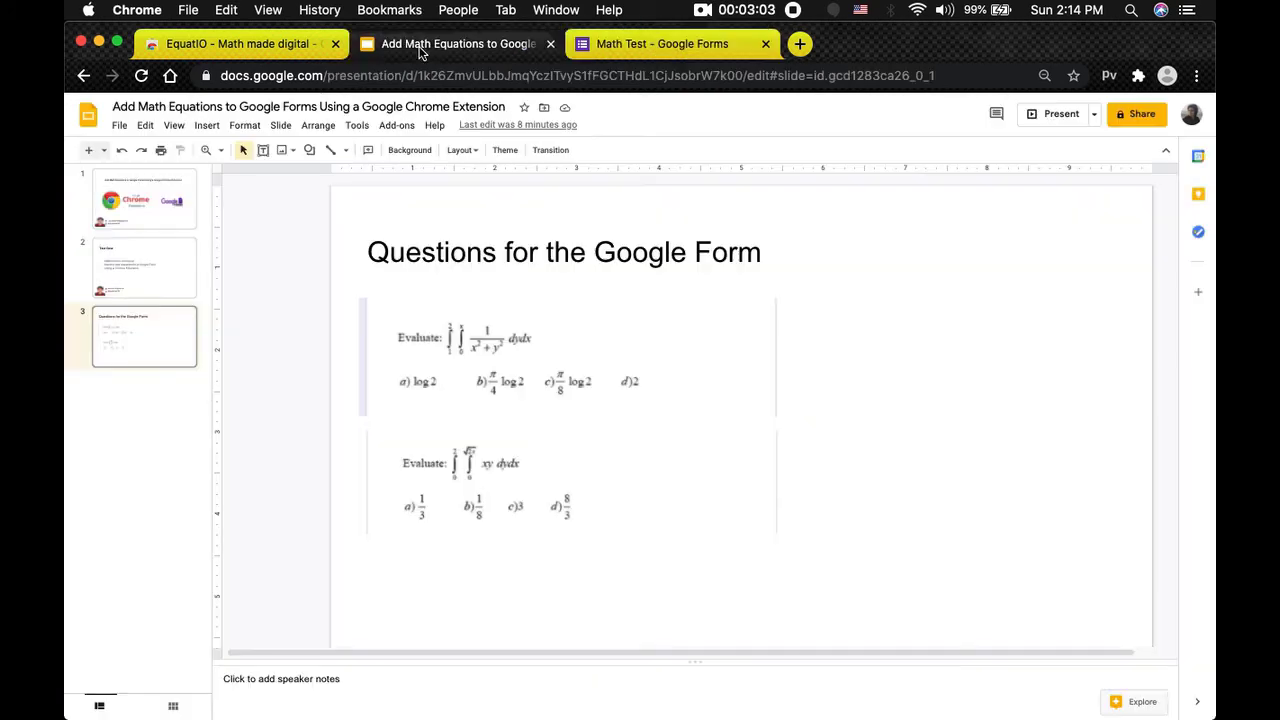
- Check the question's wording on the slide and title the form question "Evaluate"
{"action": "left_click", "coordinate": [421, 47]}
{"action": "left_click", "coordinate": [633, 45]}
{"action": "left_click", "coordinate": [470, 308]}
{"action": "type", "text": "EV"}
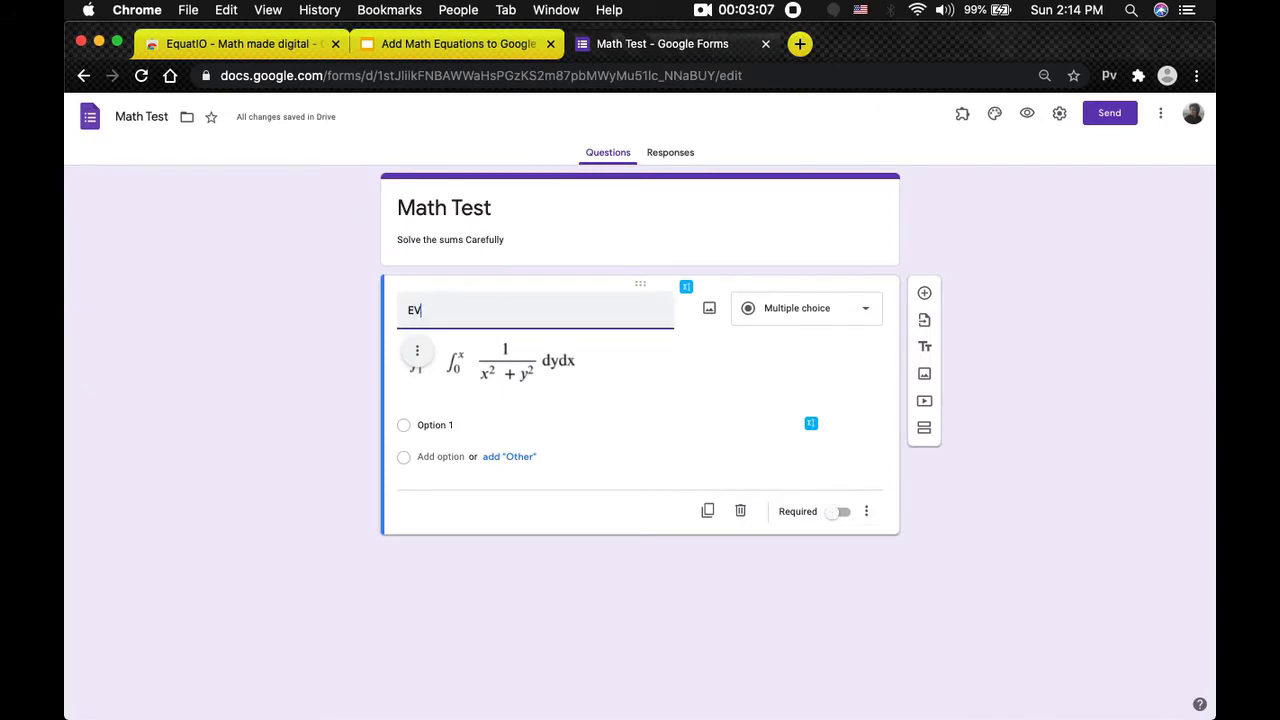
{"action": "type", "text": "a"}
{"action": "key", "text": "BackSpace"}
{"action": "key", "text": "BackSpace"}
{"action": "type", "text": "valuate"}
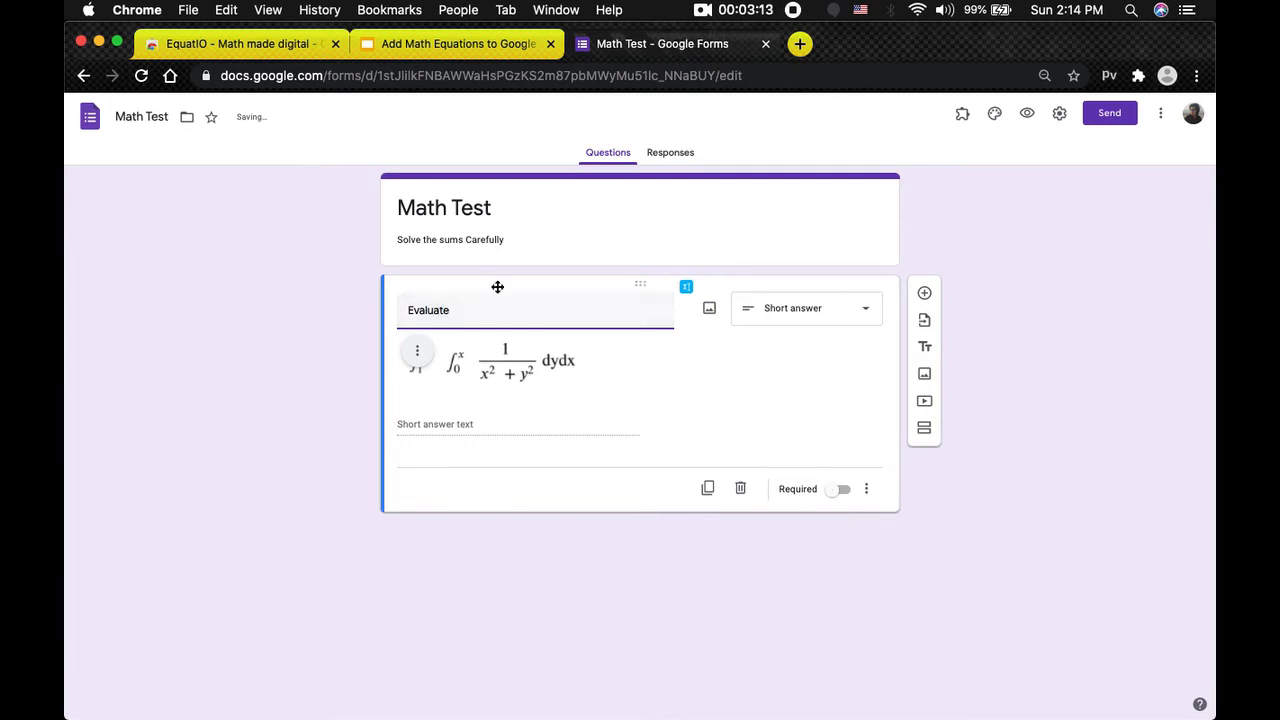
- Set the Evaluate question's type to Multiple choice after checking the answer choices on the slide
{"action": "left_click", "coordinate": [793, 312]}
{"action": "left_click", "coordinate": [277, 317]}
{"action": "left_click", "coordinate": [443, 50]}
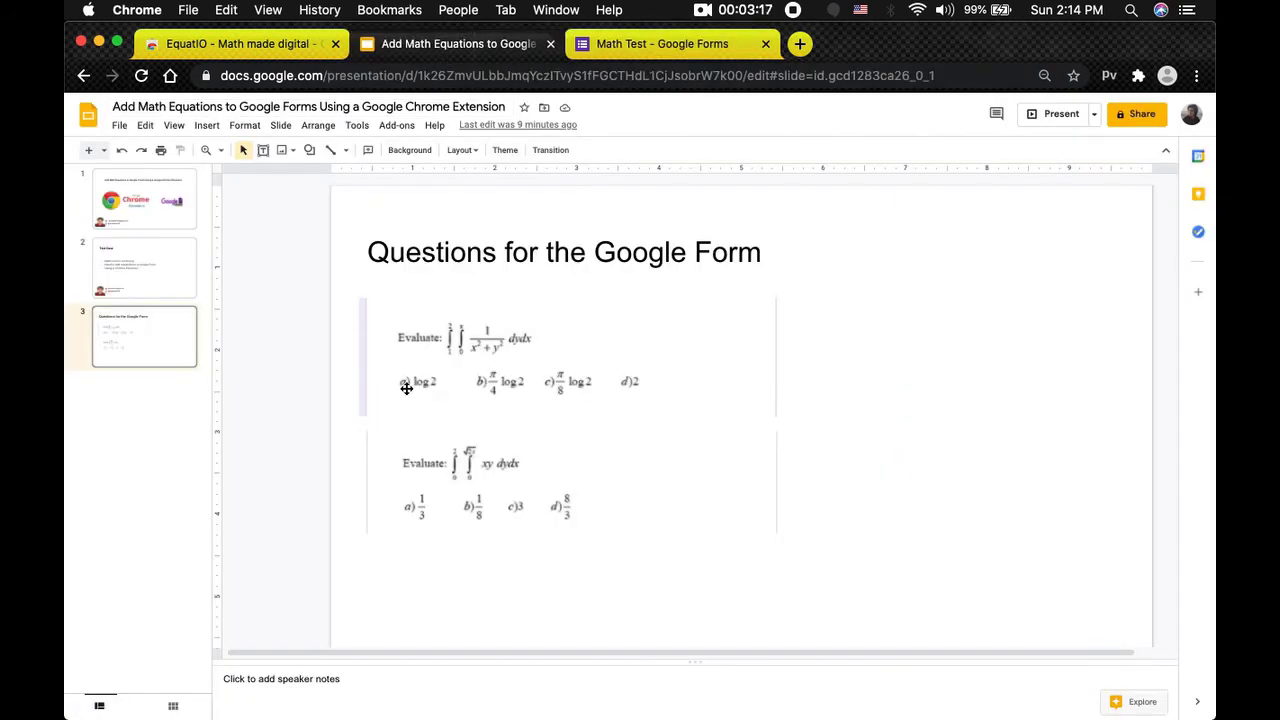
{"action": "left_click", "coordinate": [668, 44]}
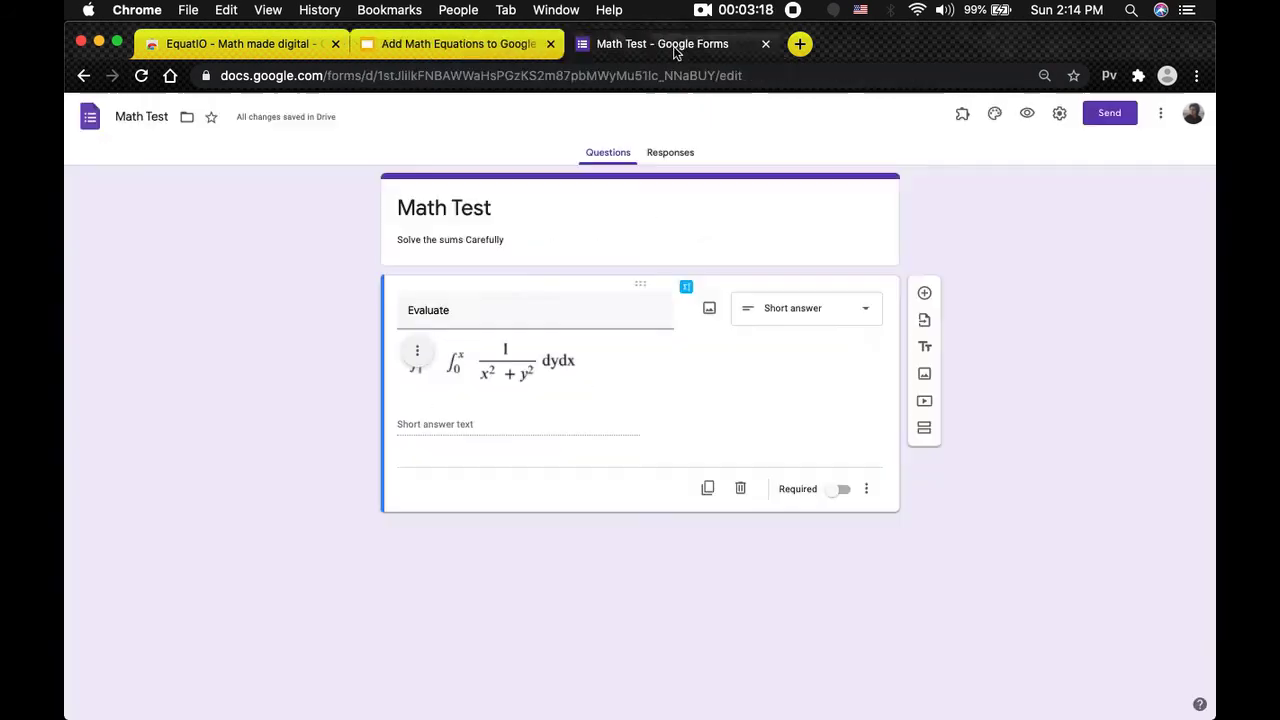
{"action": "left_click", "coordinate": [823, 316]}
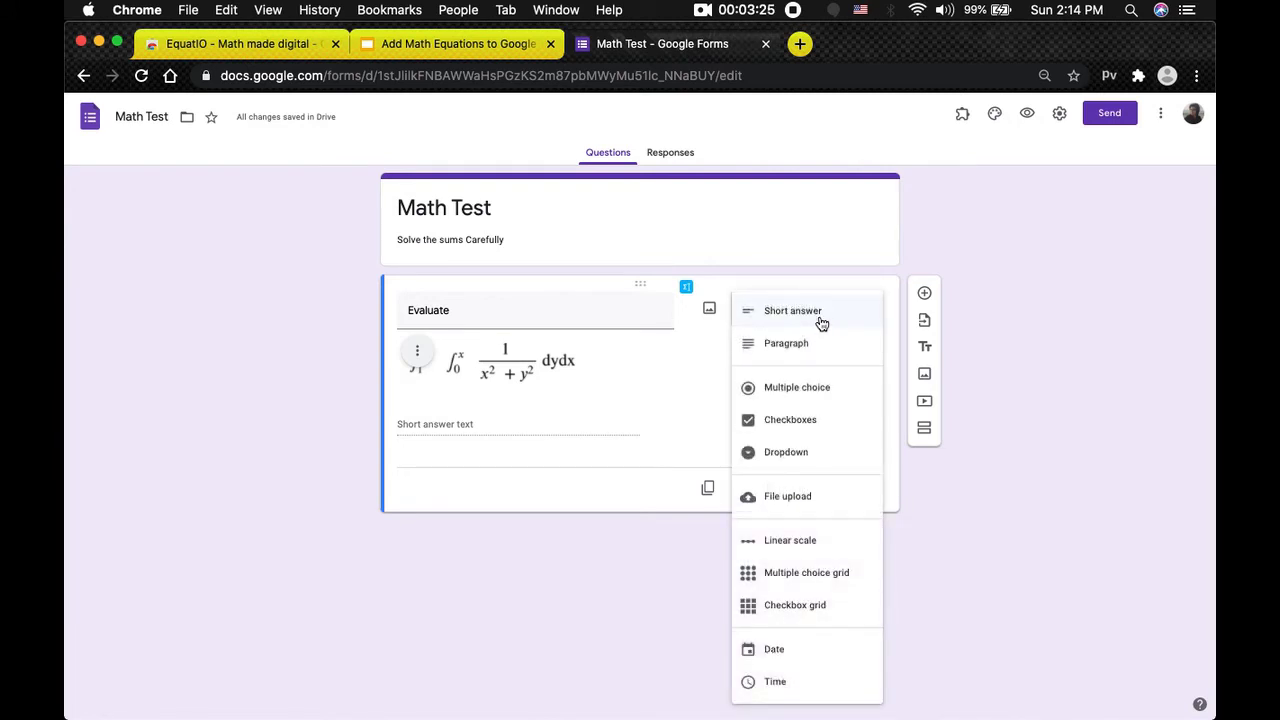
{"action": "left_click", "coordinate": [810, 387]}
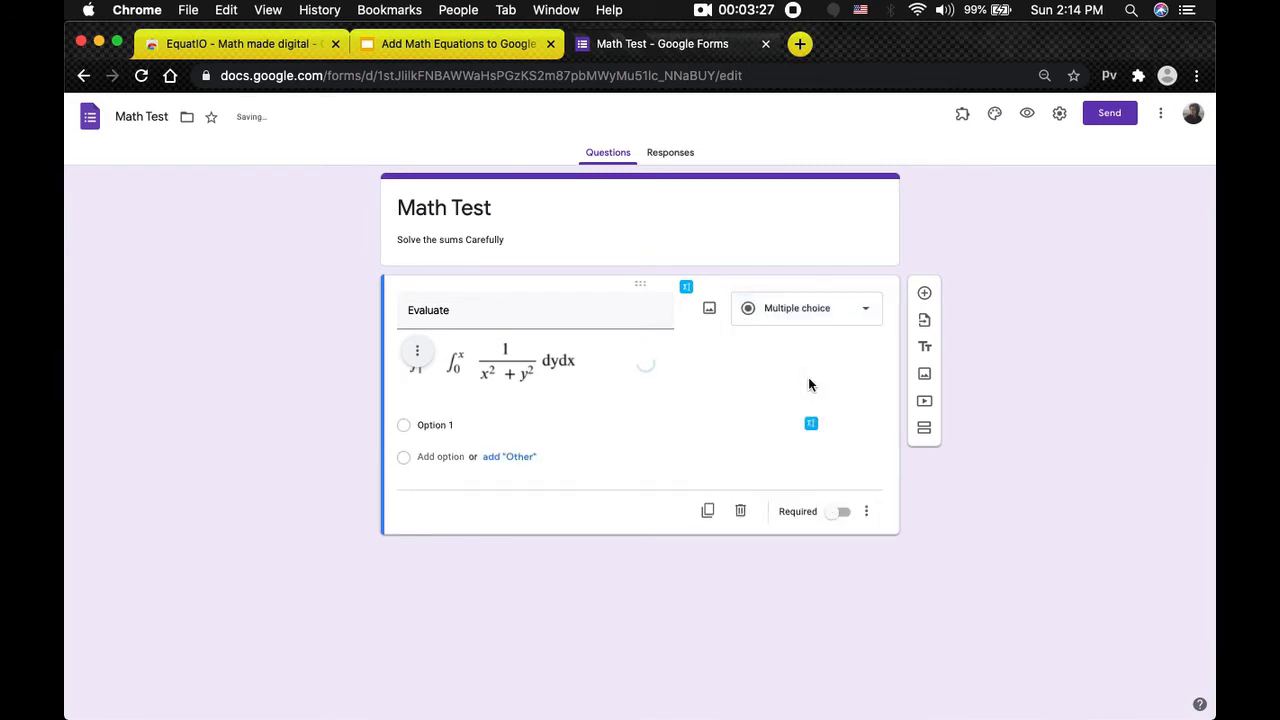
- Replace the old equation in EquatIO's editor with log 2 and insert it into the first answer option
{"action": "left_click", "coordinate": [436, 424]}
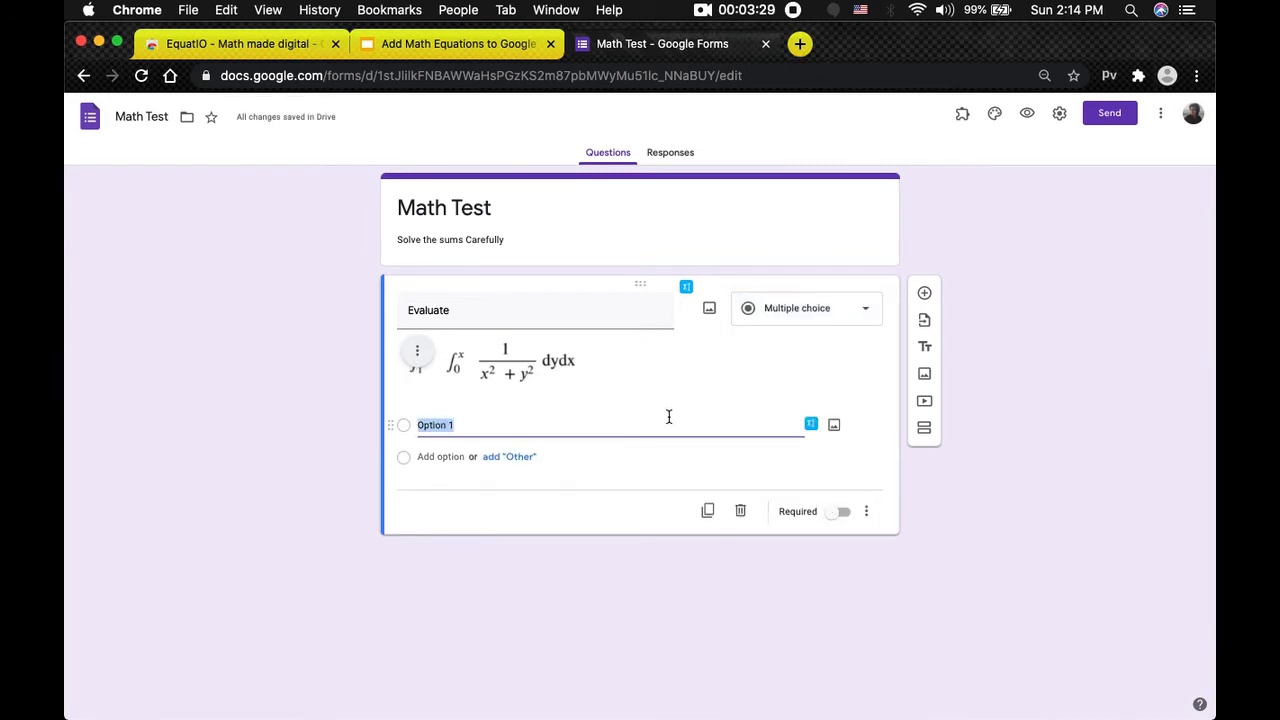
{"action": "left_click", "coordinate": [811, 425]}
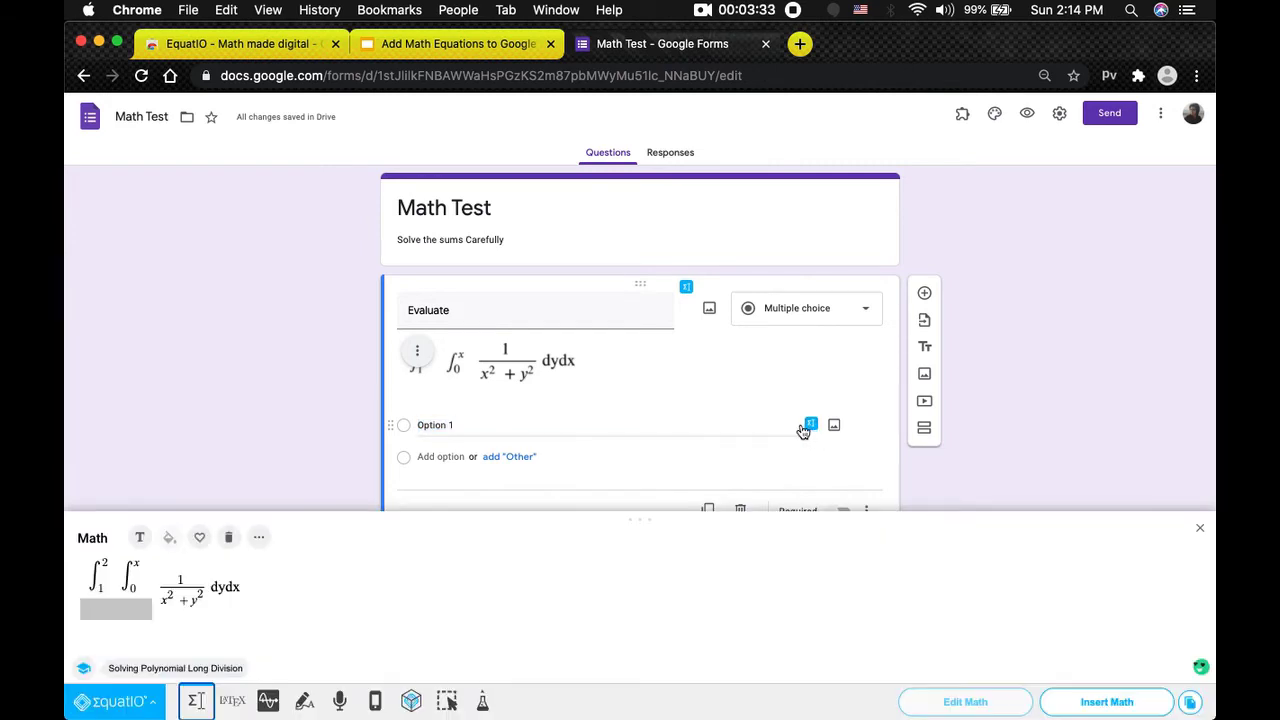
{"action": "left_click_drag", "start_coordinate": [349, 590], "coordinate": [101, 562]}
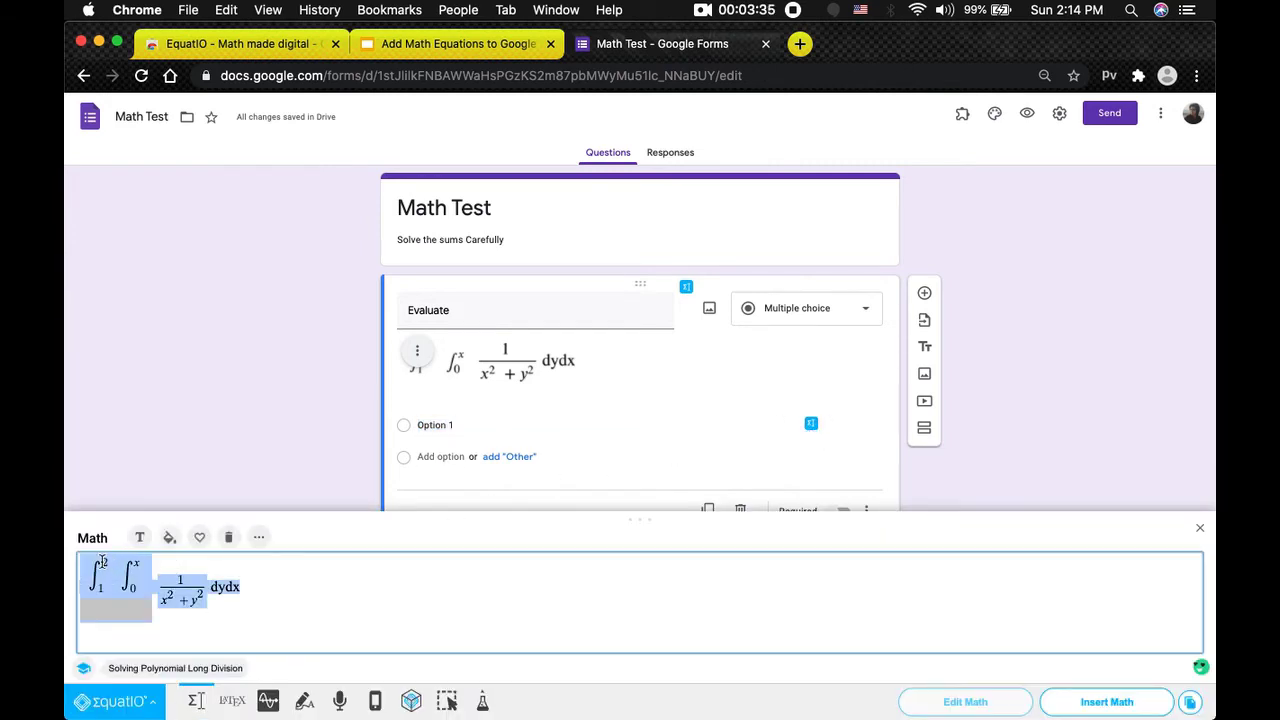
{"action": "key", "text": "BackSpace"}
{"action": "left_click", "coordinate": [440, 44]}
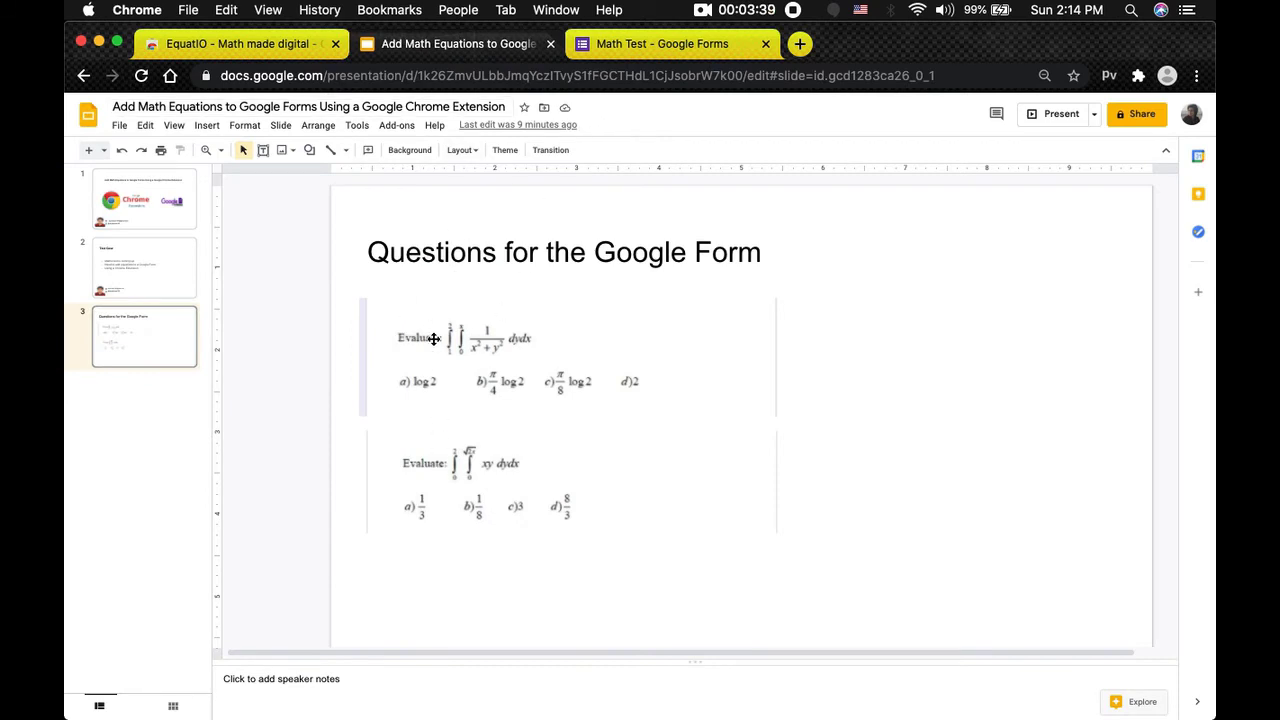
{"action": "left_click", "coordinate": [652, 46]}
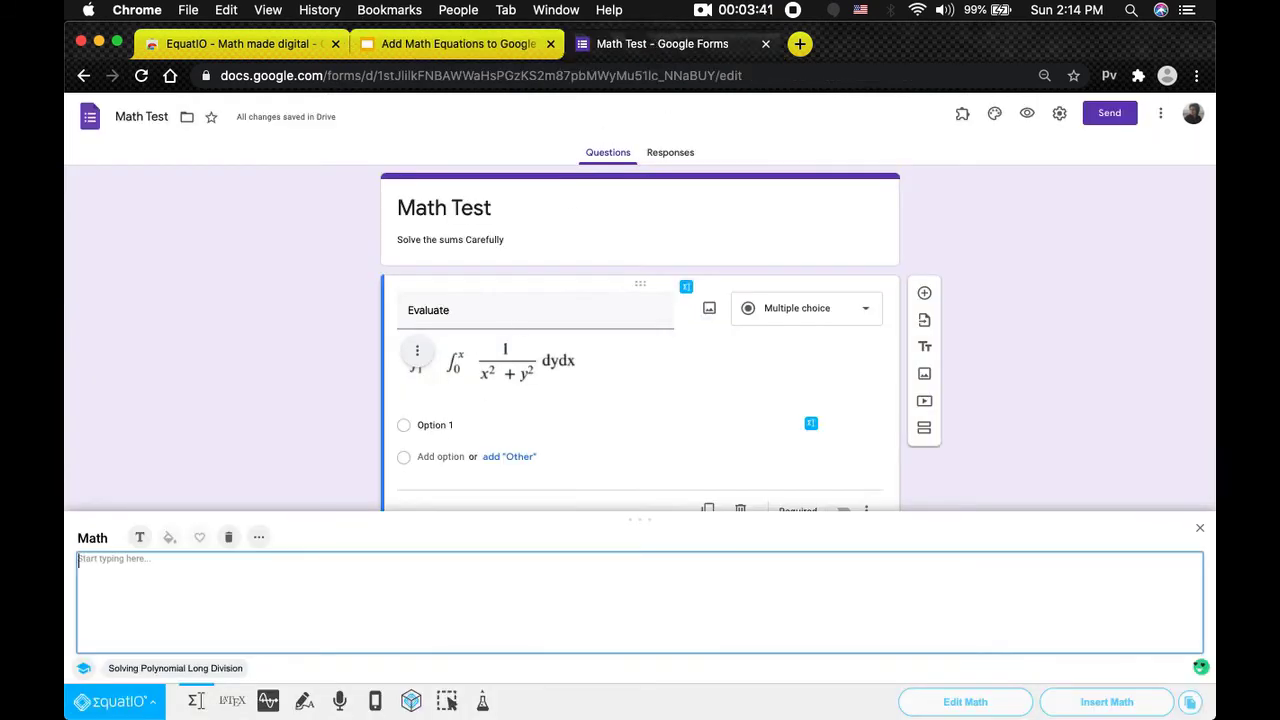
{"action": "type", "text": "log"}
{"action": "key", "text": "Return"}
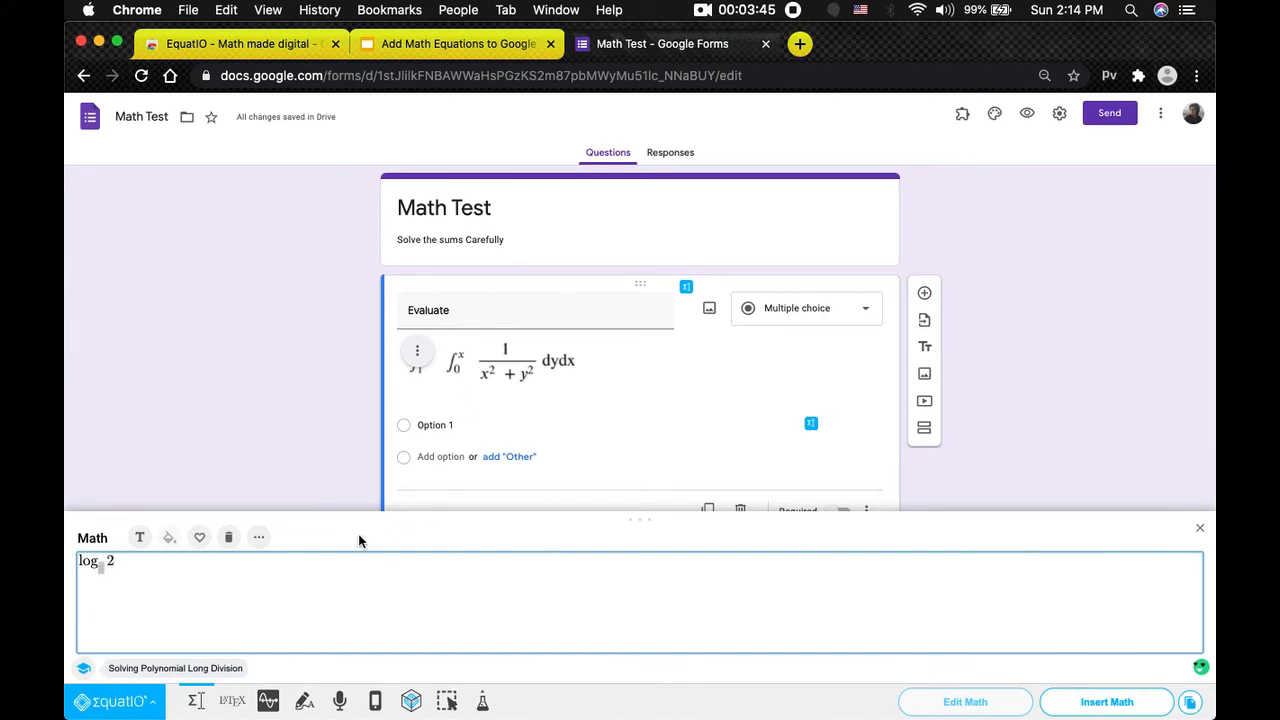
{"action": "left_click", "coordinate": [1106, 703]}
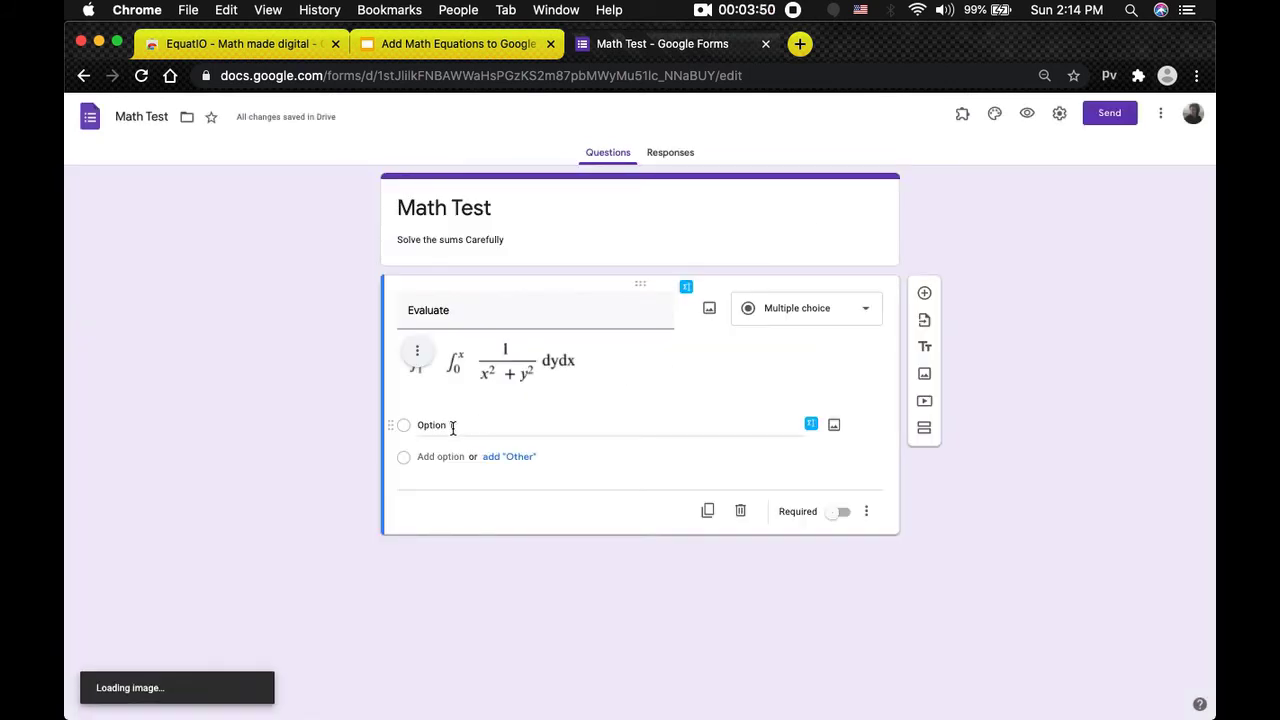
- Label the first answer option "a" and add all the suggested options B, C and D
{"action": "left_click", "coordinate": [453, 425]}
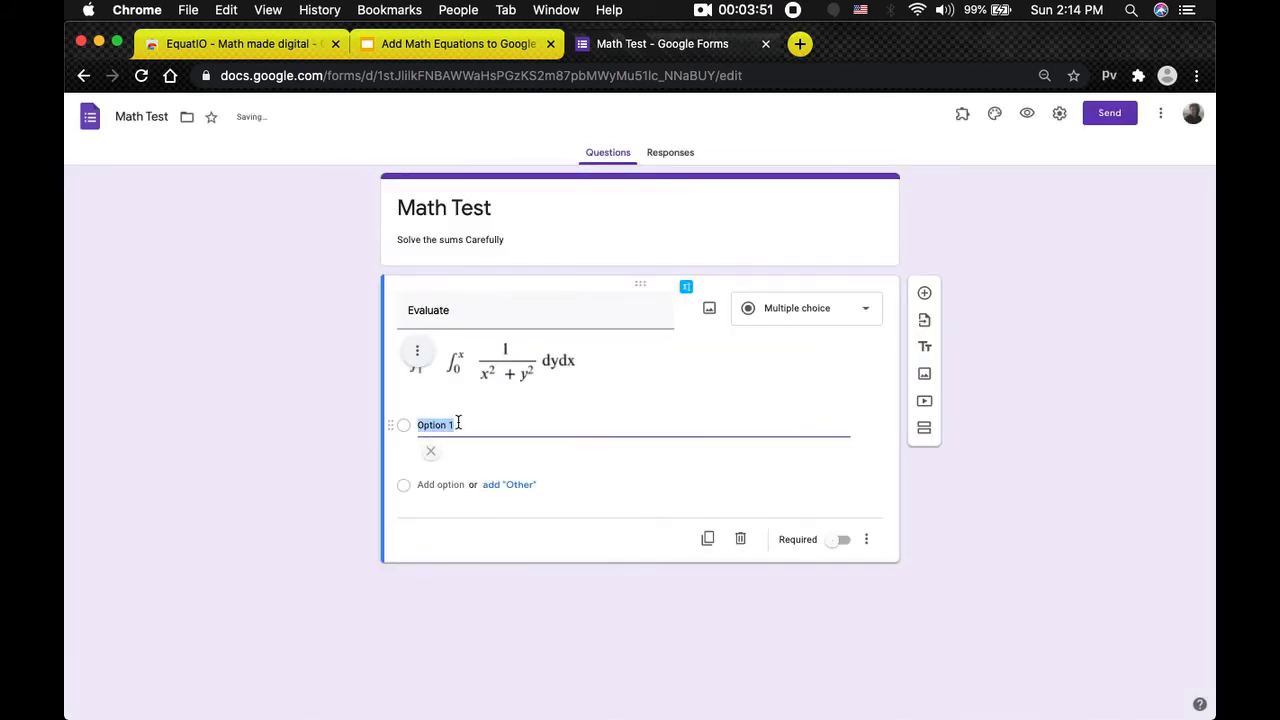
{"action": "key", "text": "BackSpace"}
{"action": "type", "text": "1"}
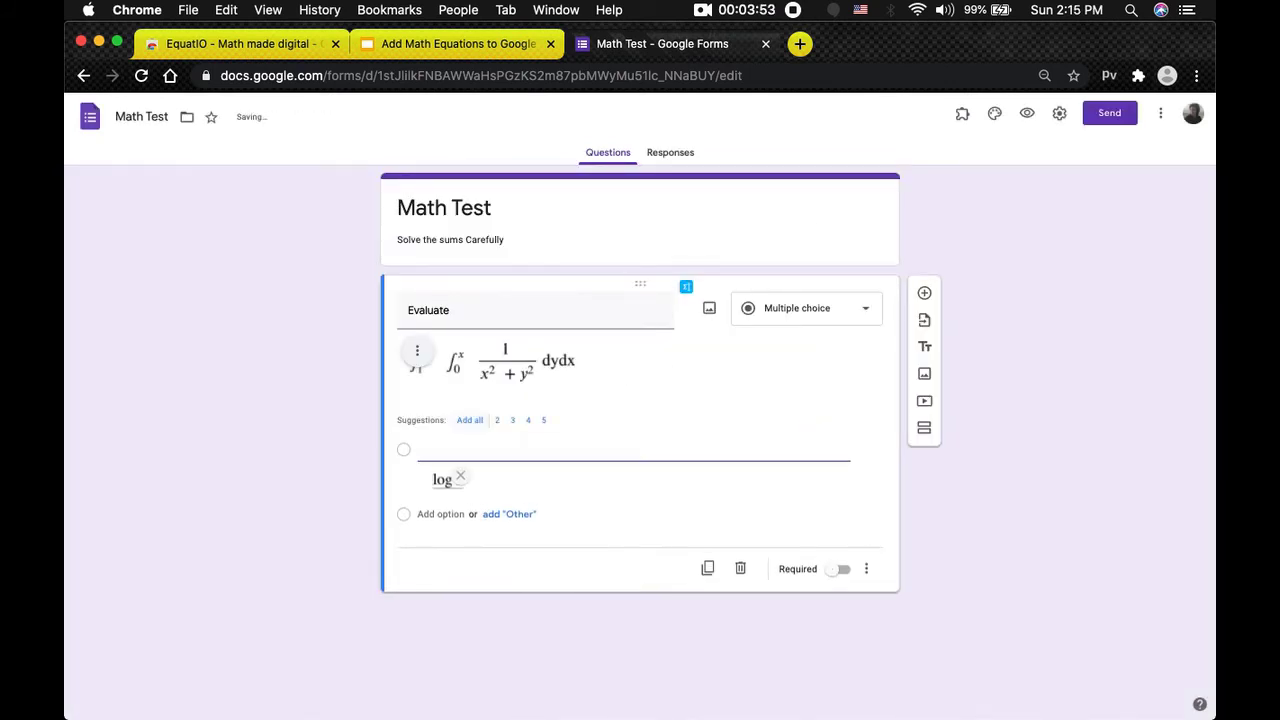
{"action": "left_click", "coordinate": [314, 442]}
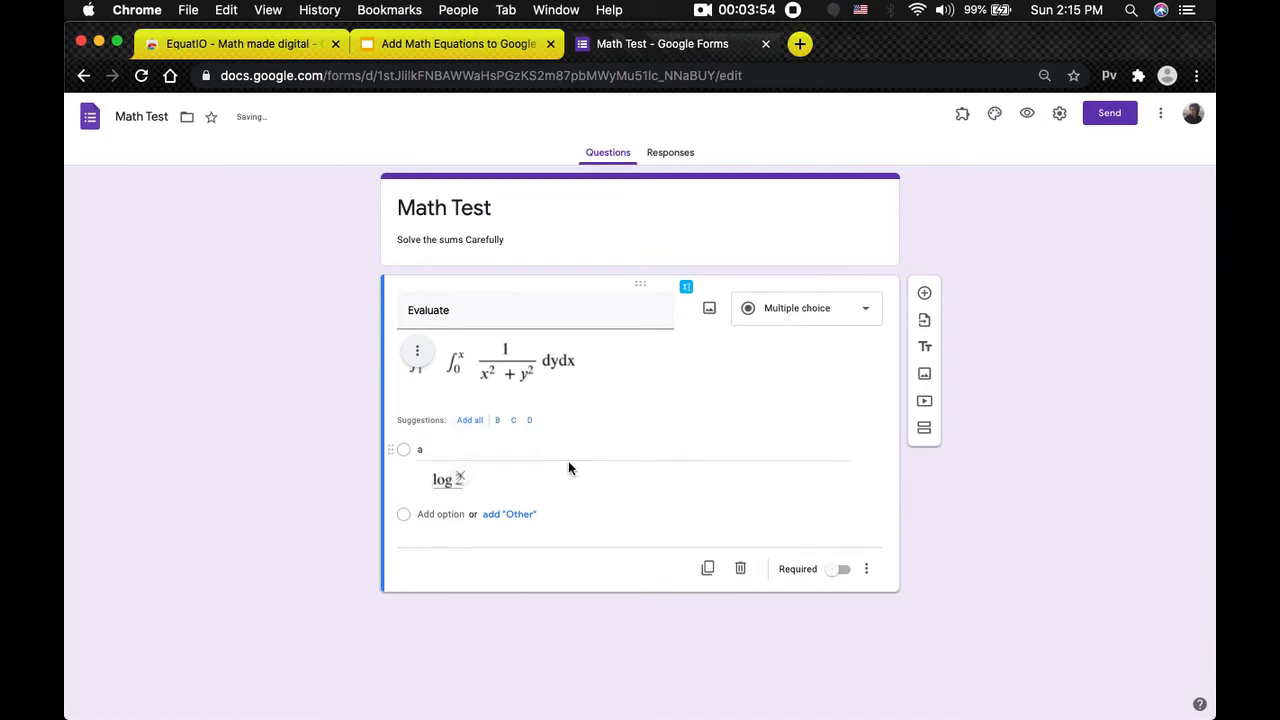
{"action": "left_click", "coordinate": [470, 421]}
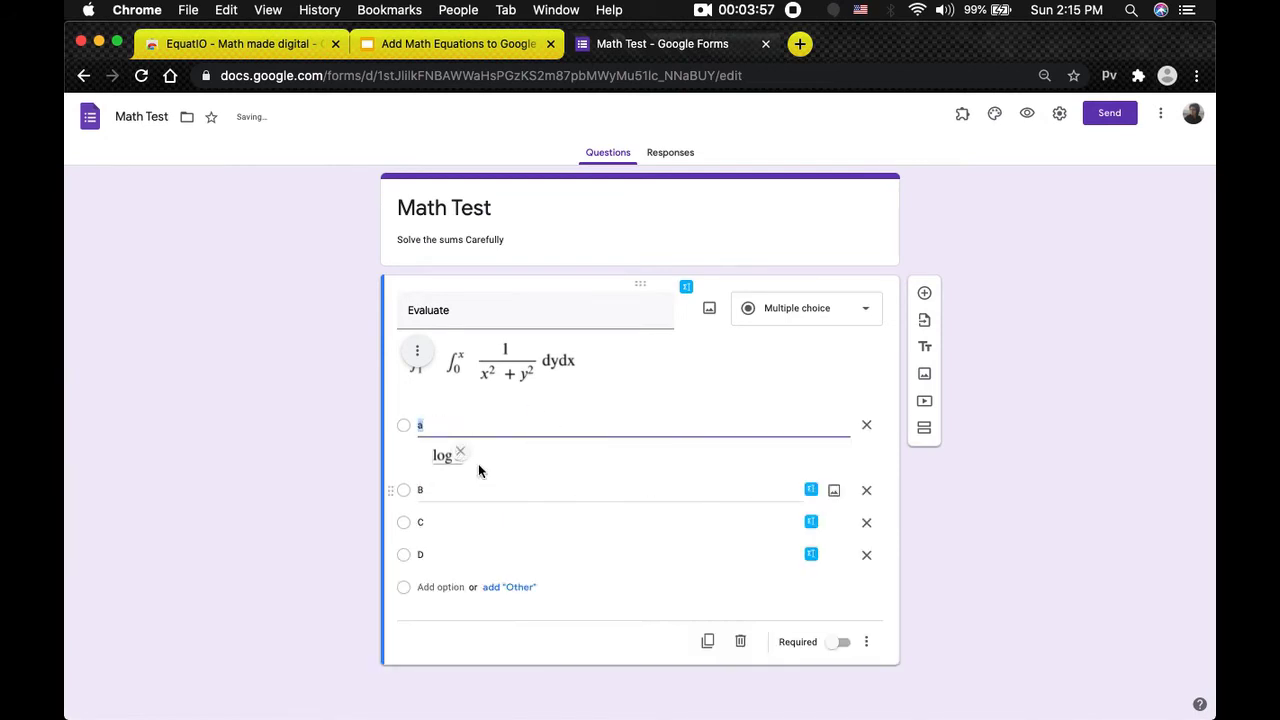
- Open the equation editor for option B and replace its contents with the fraction π/4, following the slide
{"action": "left_click", "coordinate": [813, 493]}
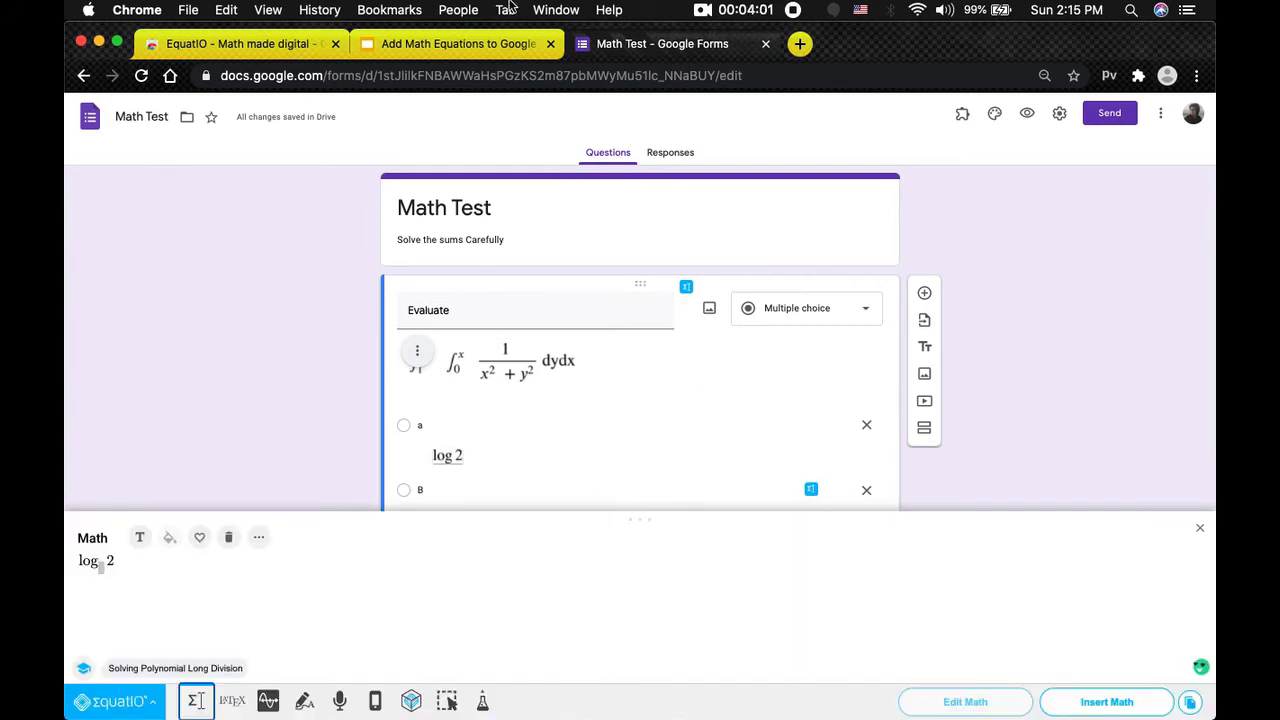
{"action": "left_click", "coordinate": [445, 43]}
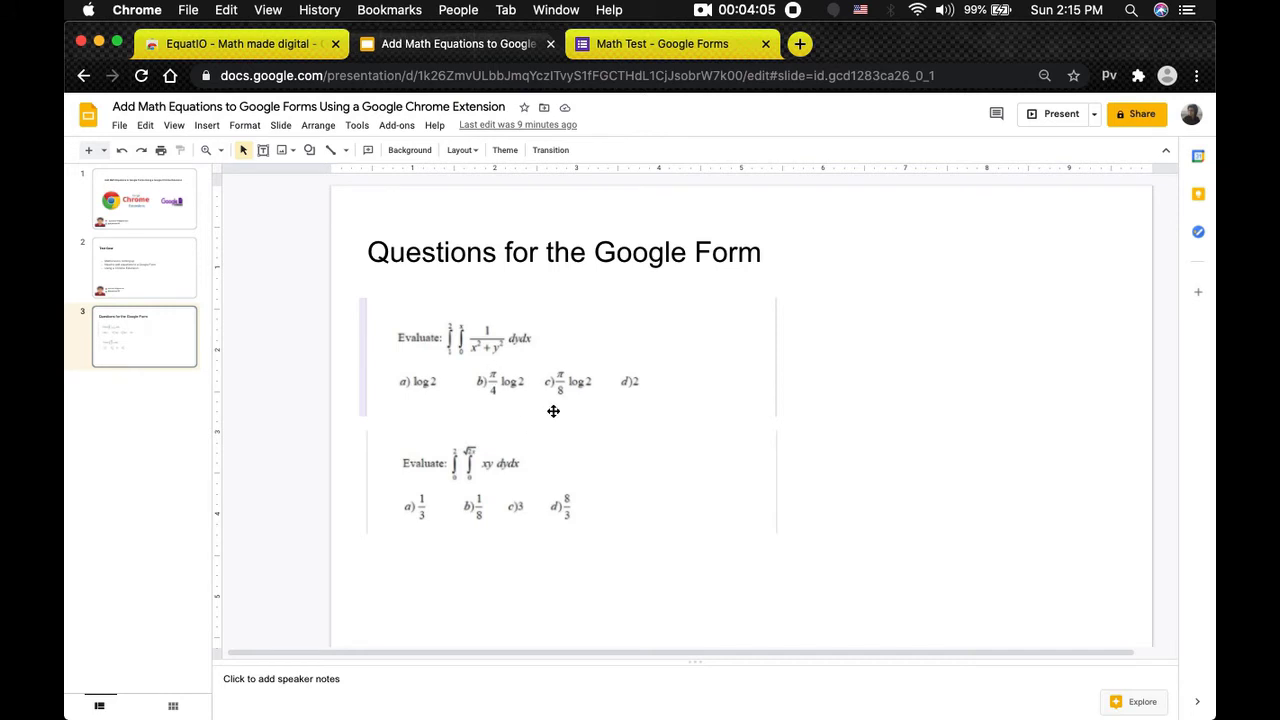
{"action": "left_click", "coordinate": [656, 43]}
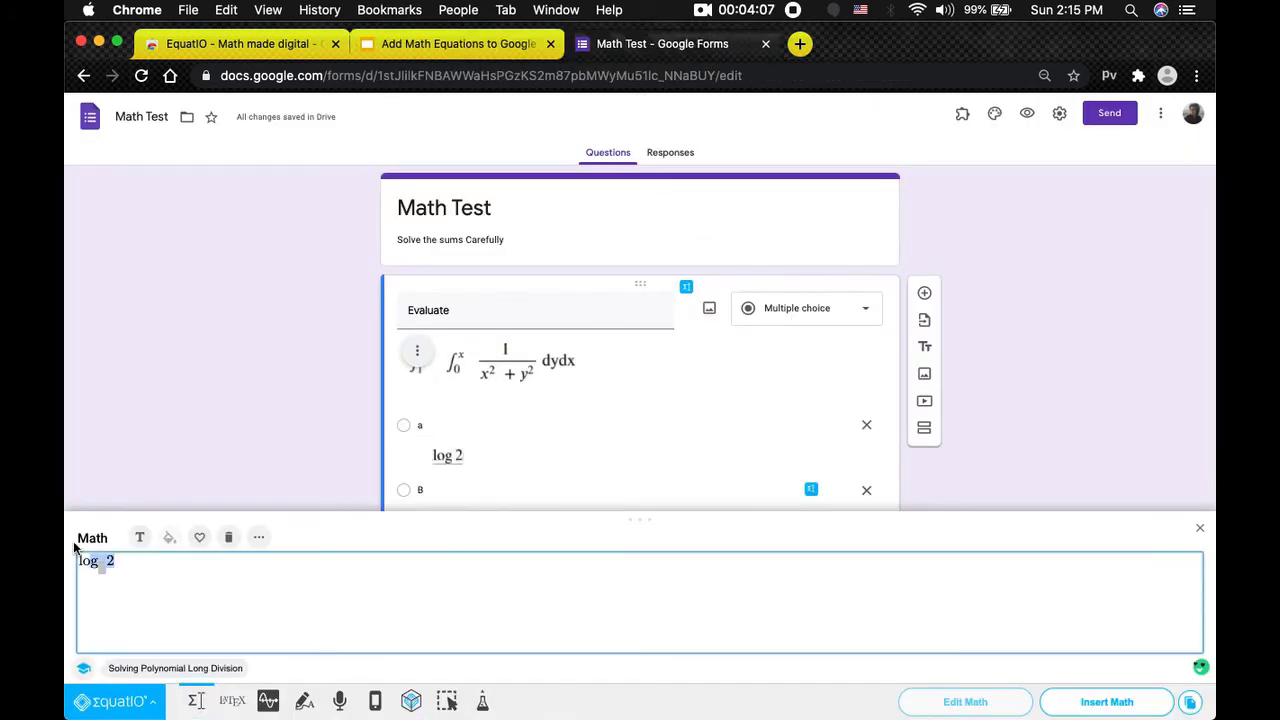
{"action": "key", "text": "BackSpace"}
{"action": "type", "text": "pi"}
{"action": "key", "text": "Return"}
{"action": "type", "text": "/4"}
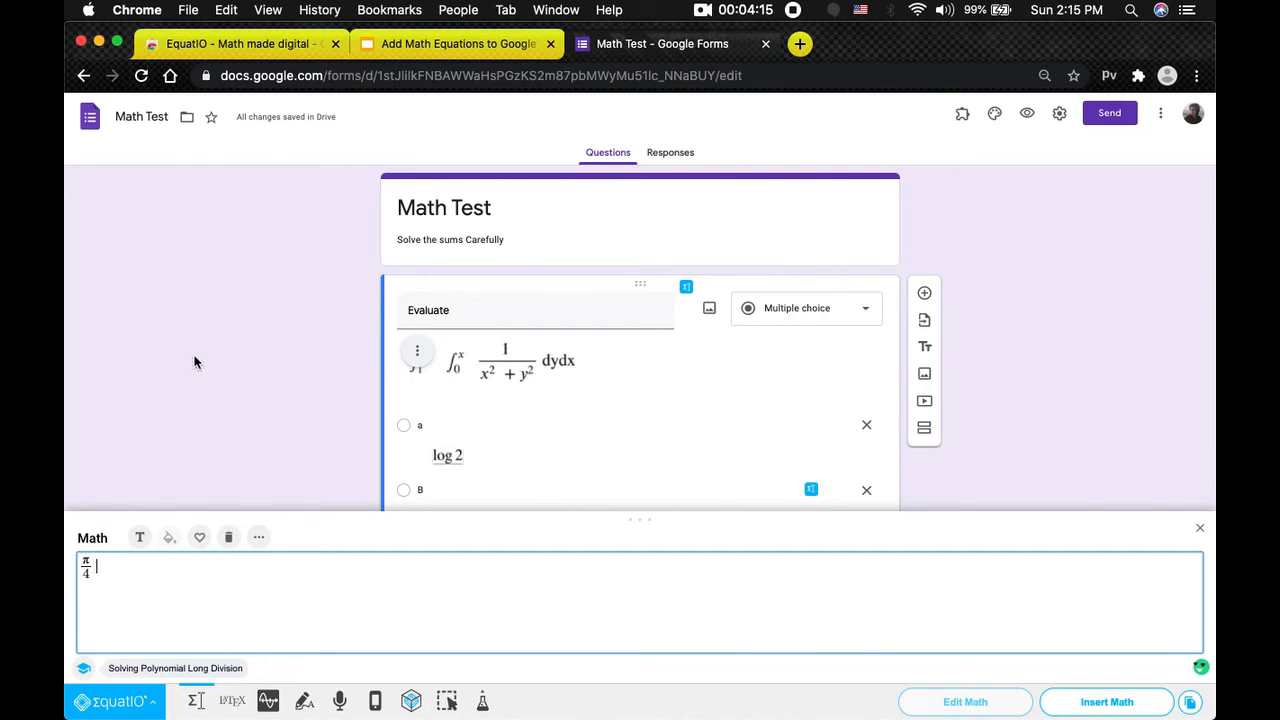
- Add log 2 after the fraction π/4 and insert the equation into option B
{"action": "left_click", "coordinate": [434, 44]}
{"action": "left_click", "coordinate": [650, 40]}
{"action": "type", "text": "log"}
{"action": "key", "text": "Return"}
{"action": "left_click", "coordinate": [1112, 701]}
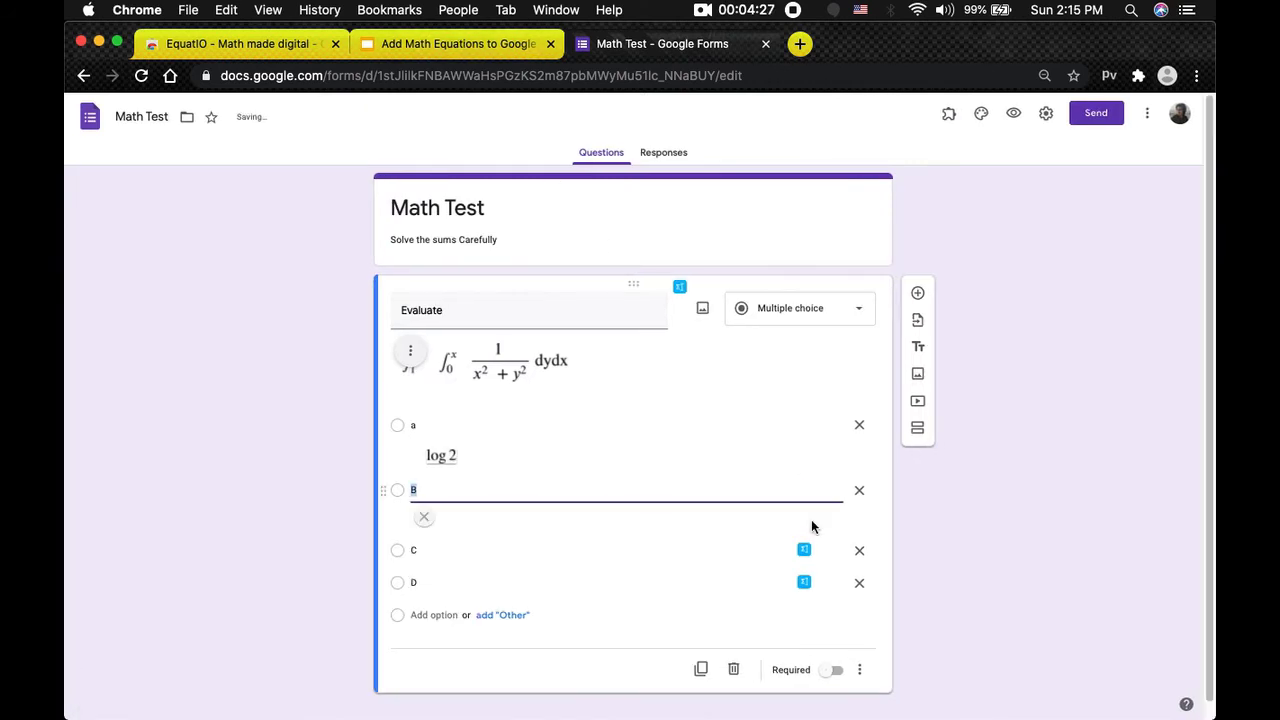
- Change the equation to π/8 log 2 for option C, following the slide, and insert it
{"action": "left_click", "coordinate": [804, 571]}
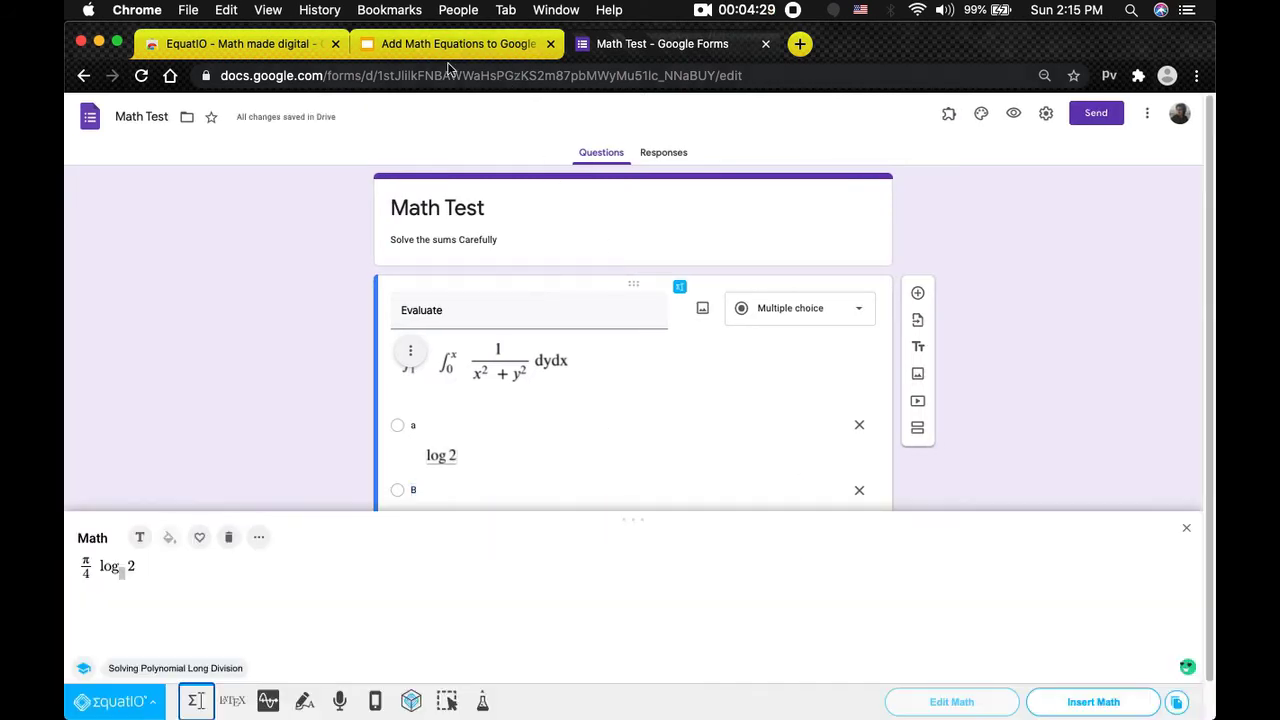
{"action": "left_click", "coordinate": [455, 43]}
{"action": "left_click", "coordinate": [640, 43]}
{"action": "left_click", "coordinate": [290, 604]}
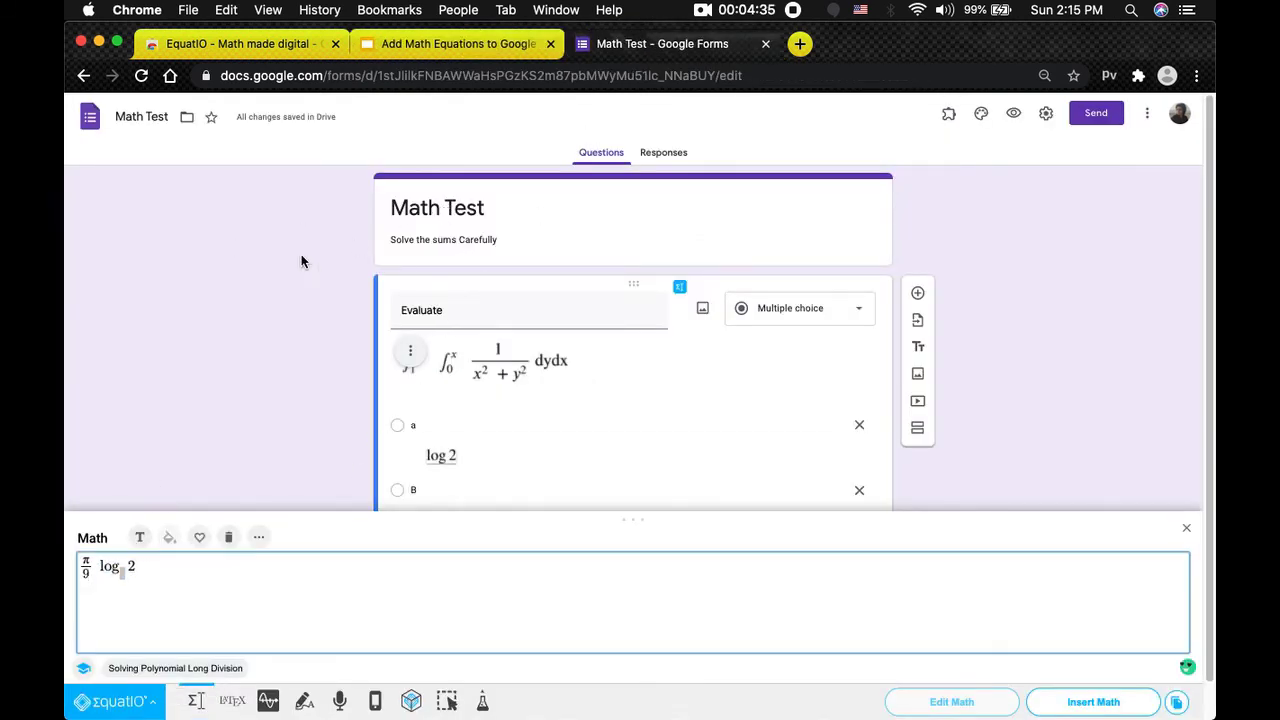
{"action": "left_click", "coordinate": [458, 48]}
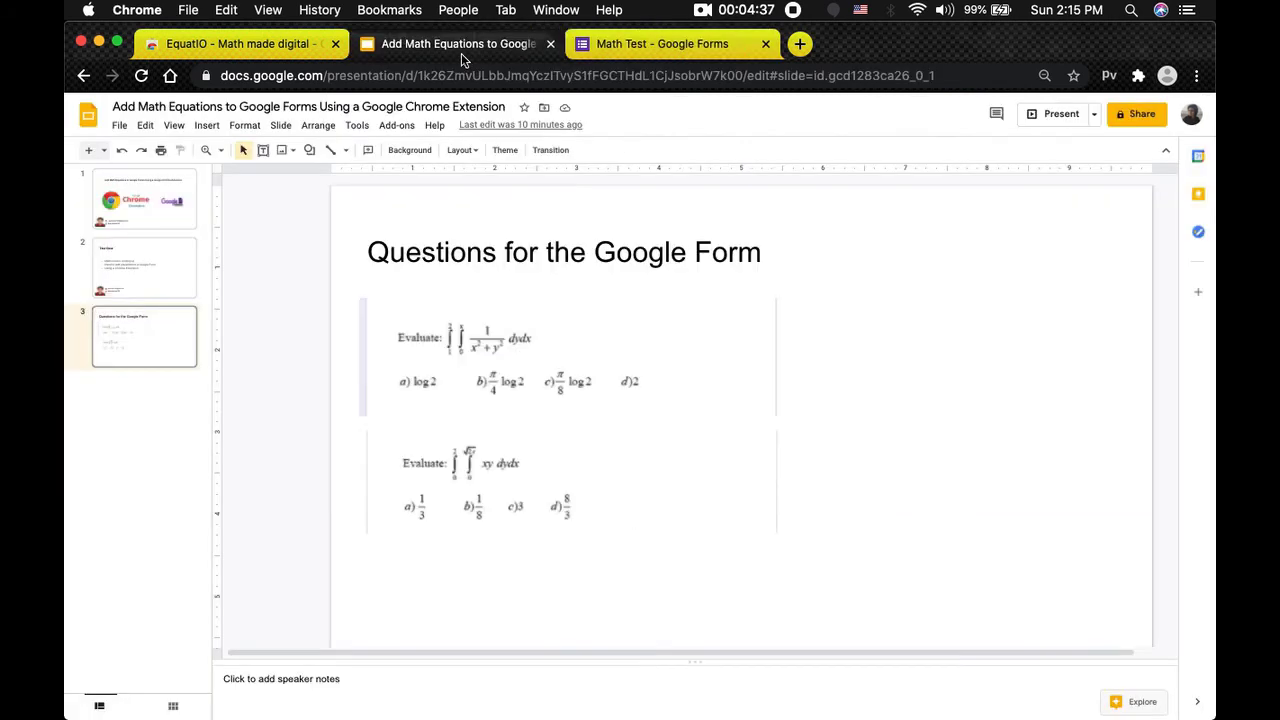
{"action": "left_click", "coordinate": [616, 46]}
{"action": "left_click", "coordinate": [1066, 699]}
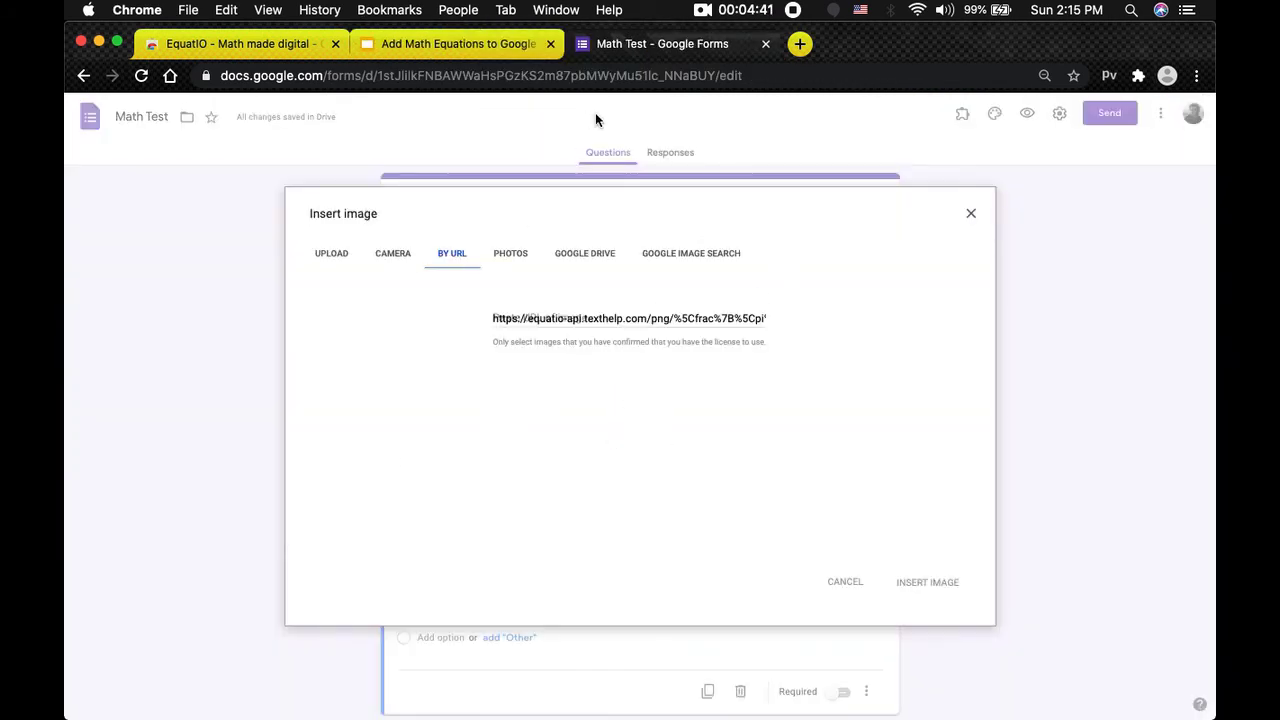
- Check the last choice on the slide, then replace the equation with 2 and insert it into option D
{"action": "left_click", "coordinate": [460, 44]}
{"action": "left_click", "coordinate": [650, 44]}
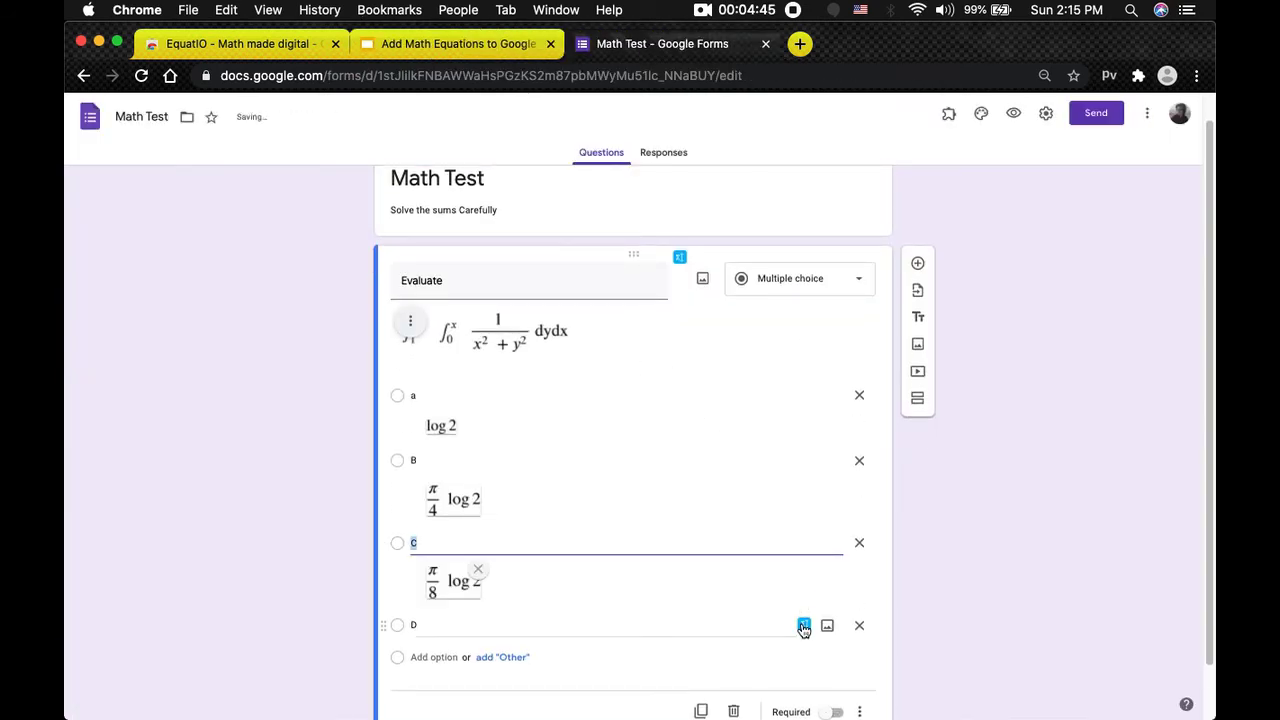
{"action": "left_click", "coordinate": [804, 624]}
{"action": "left_click_drag", "start_coordinate": [317, 623], "coordinate": [80, 503]}
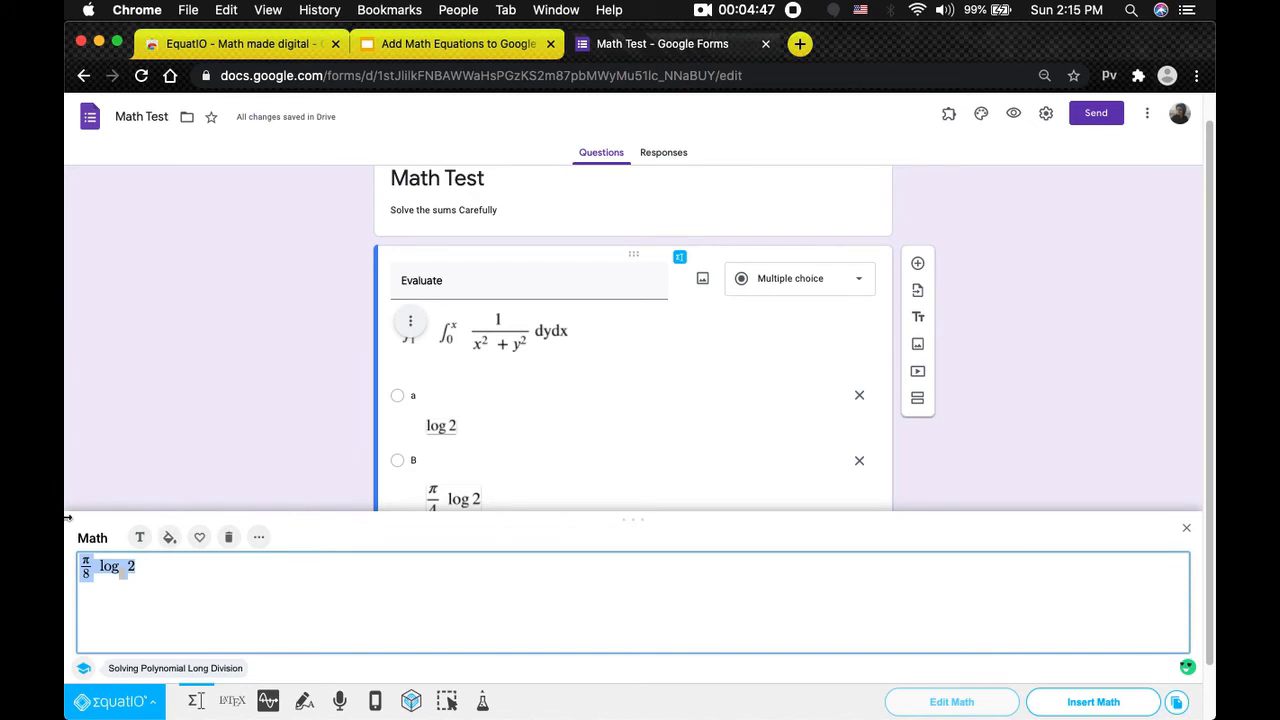
{"action": "key", "text": "BackSpace"}
{"action": "type", "text": "2"}
{"action": "left_click", "coordinate": [1088, 700]}
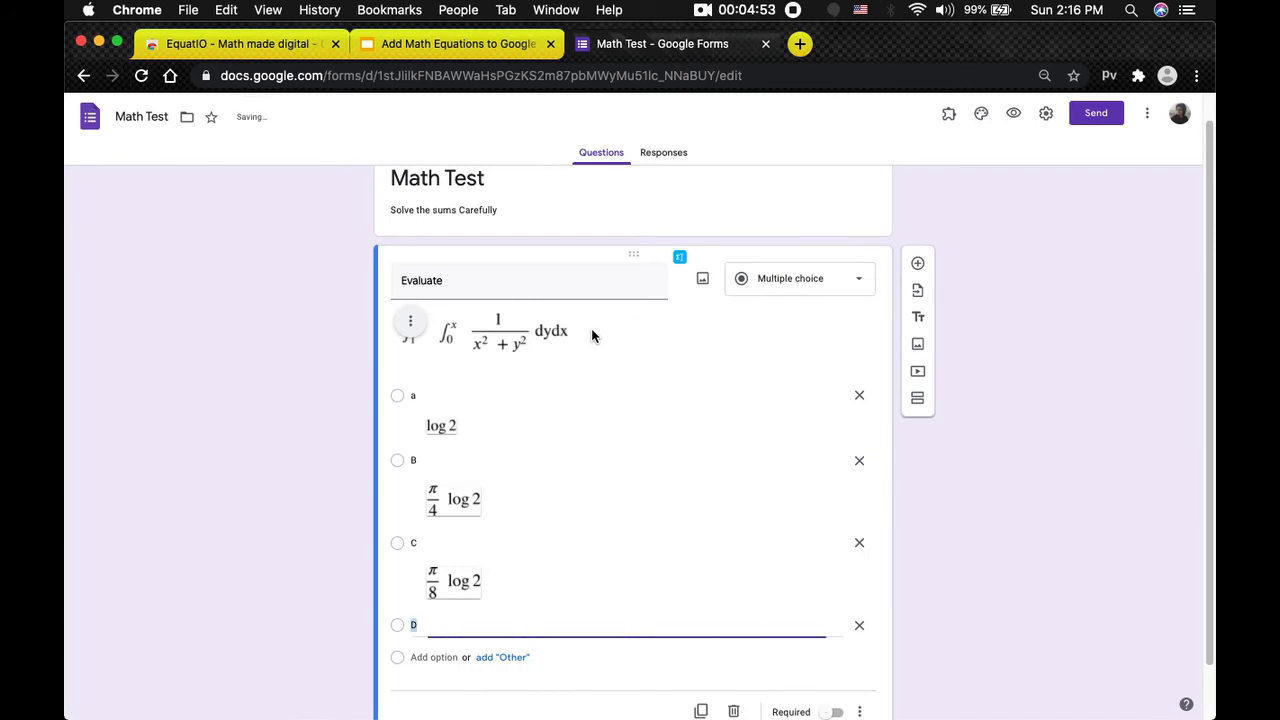
- Preview the form and examine how the Evaluate question's equation and its four answer options are displayed
{"action": "left_click", "coordinate": [1013, 118]}
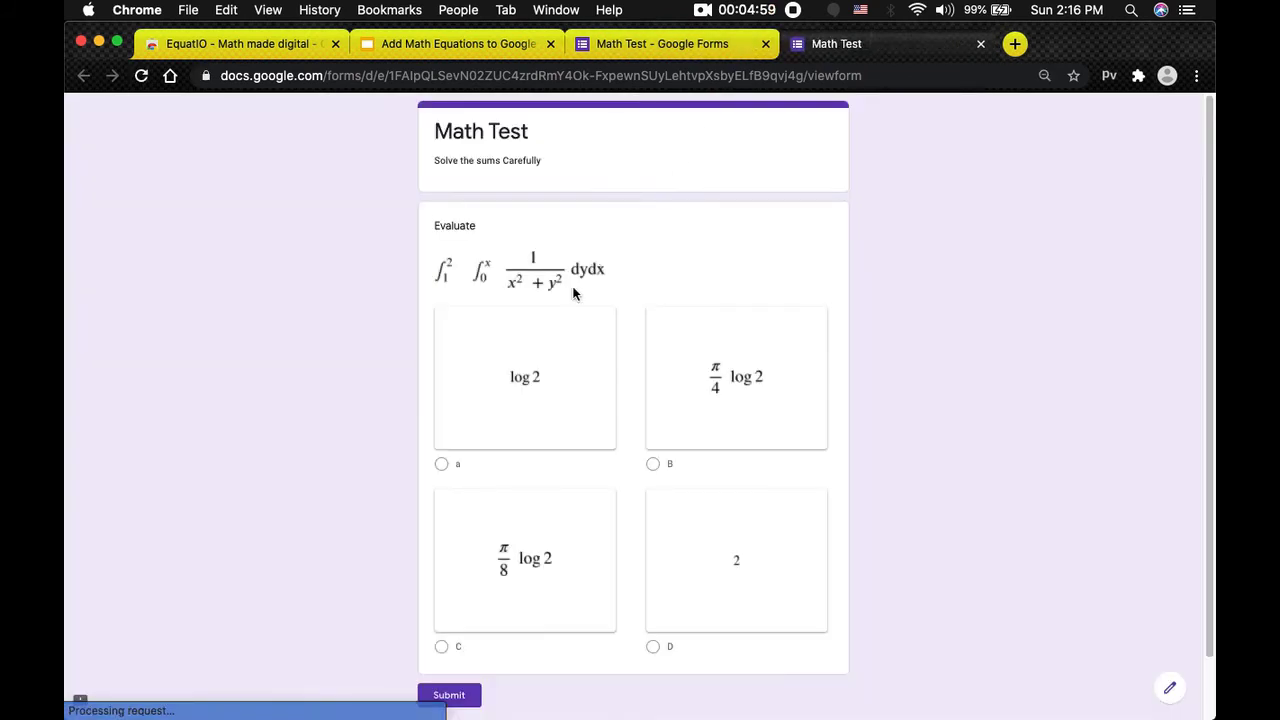
{"action": "left_click_drag", "start_coordinate": [437, 231], "coordinate": [480, 226]}
{"action": "left_click", "coordinate": [443, 265]}
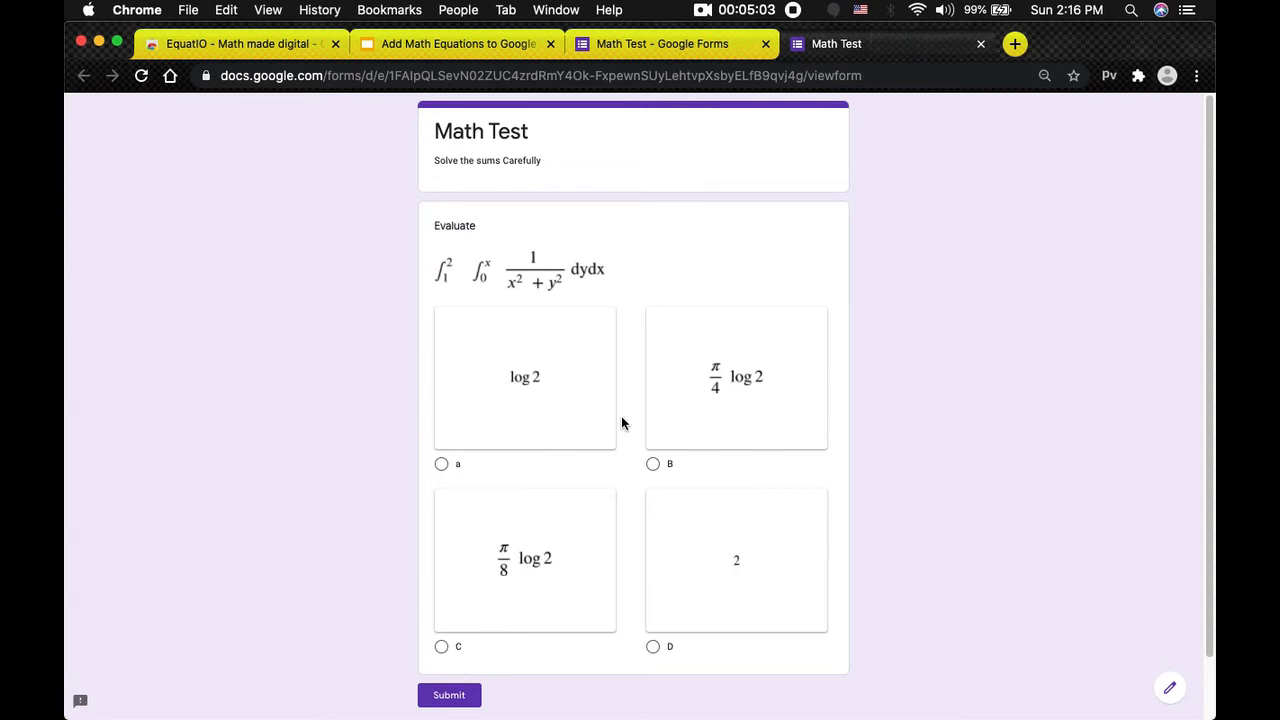
{"action": "scroll", "coordinate": [550, 526], "scroll_direction": "down", "scroll_amount": 1}
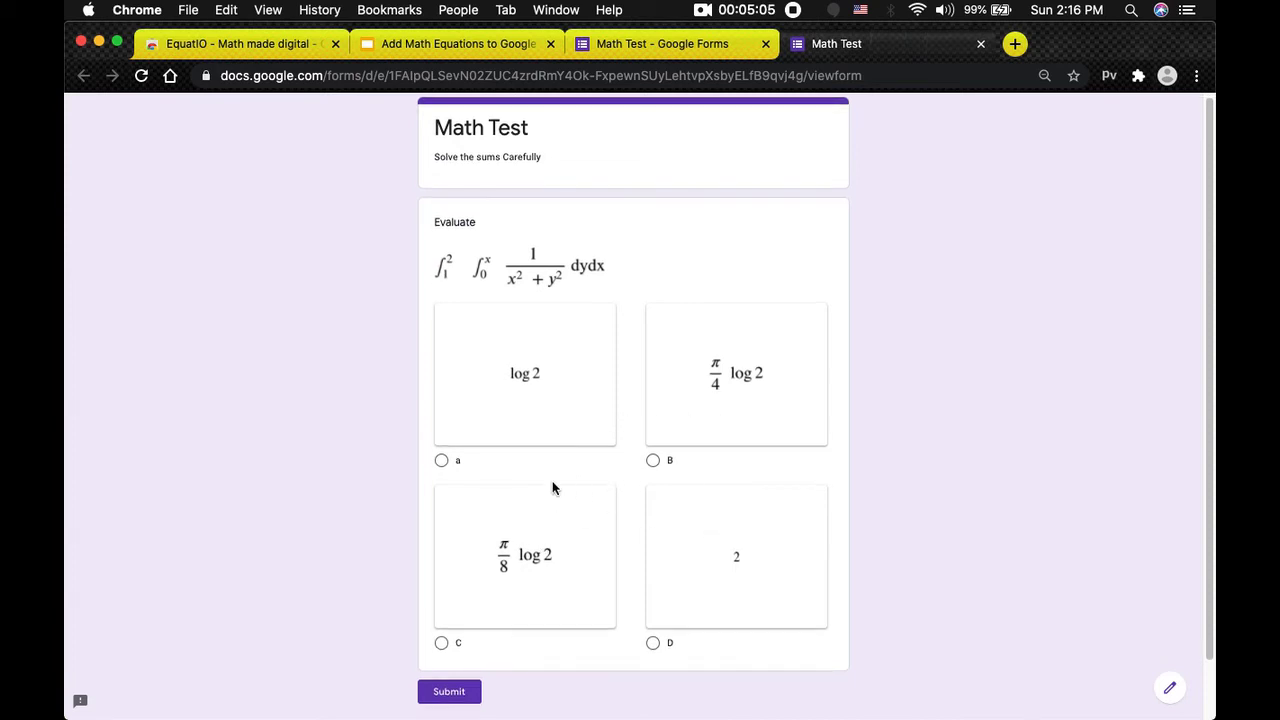
- Close the form preview and add a second question titled Evaluate, following the slide
{"action": "left_click_drag", "start_coordinate": [461, 257], "coordinate": [517, 277]}
{"action": "left_click", "coordinate": [981, 43]}
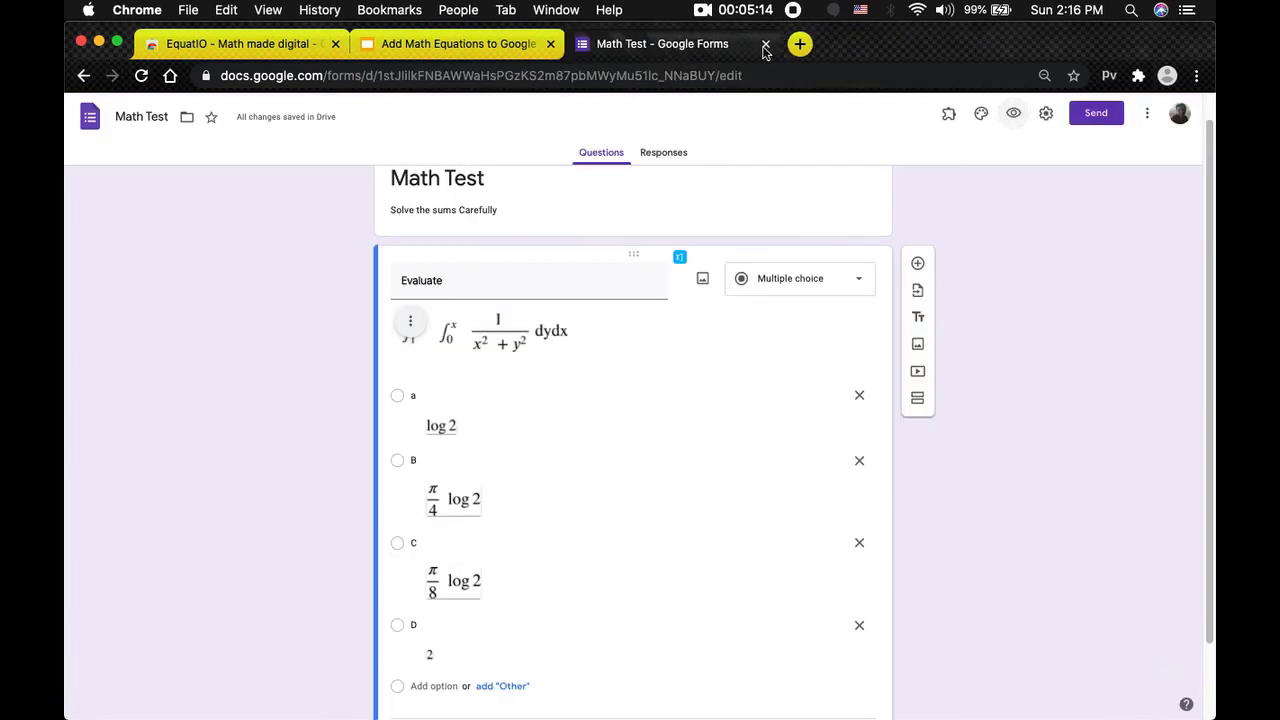
{"action": "left_click", "coordinate": [496, 45]}
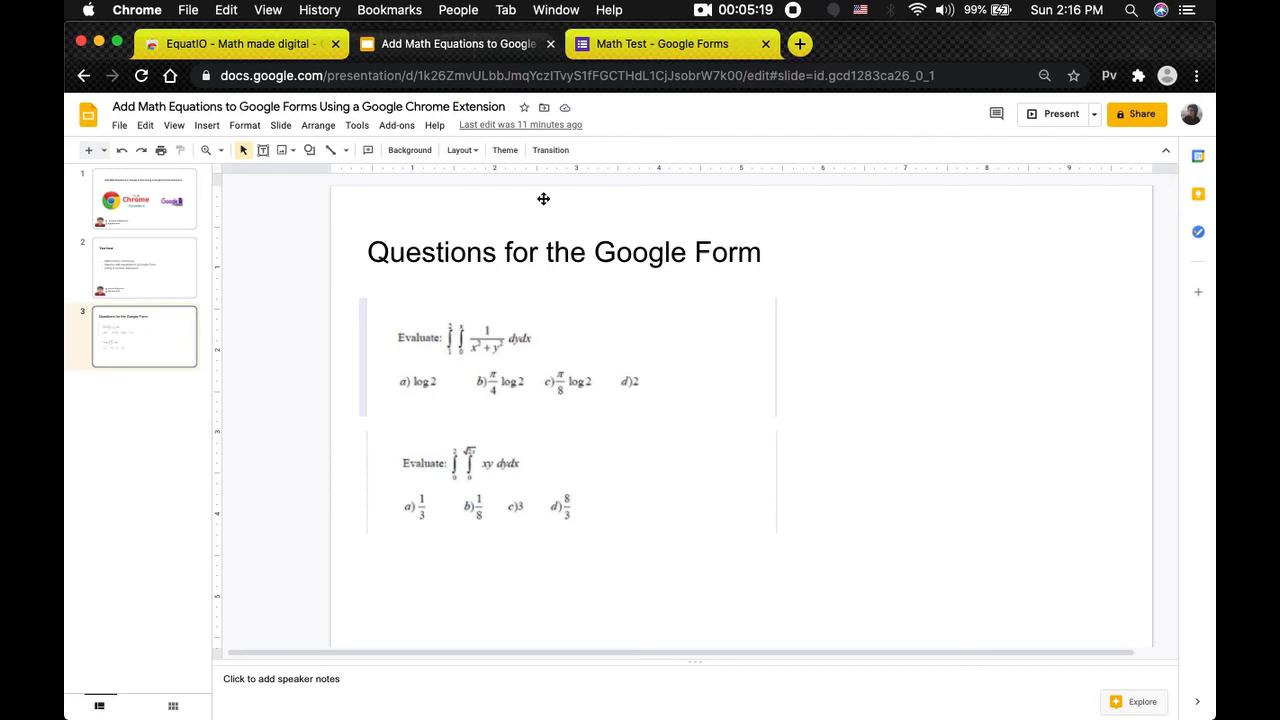
{"action": "left_click", "coordinate": [600, 42]}
{"action": "scroll", "coordinate": [551, 282], "scroll_direction": "down", "scroll_amount": 2}
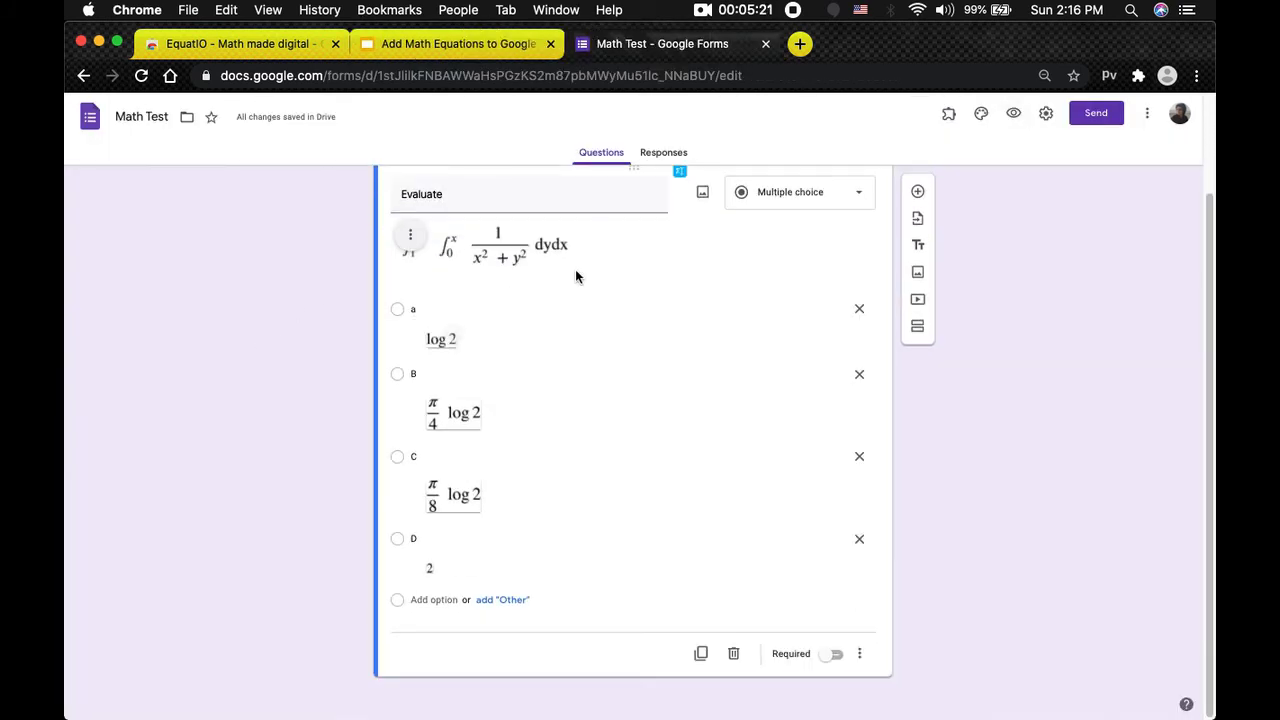
{"action": "left_click", "coordinate": [918, 193]}
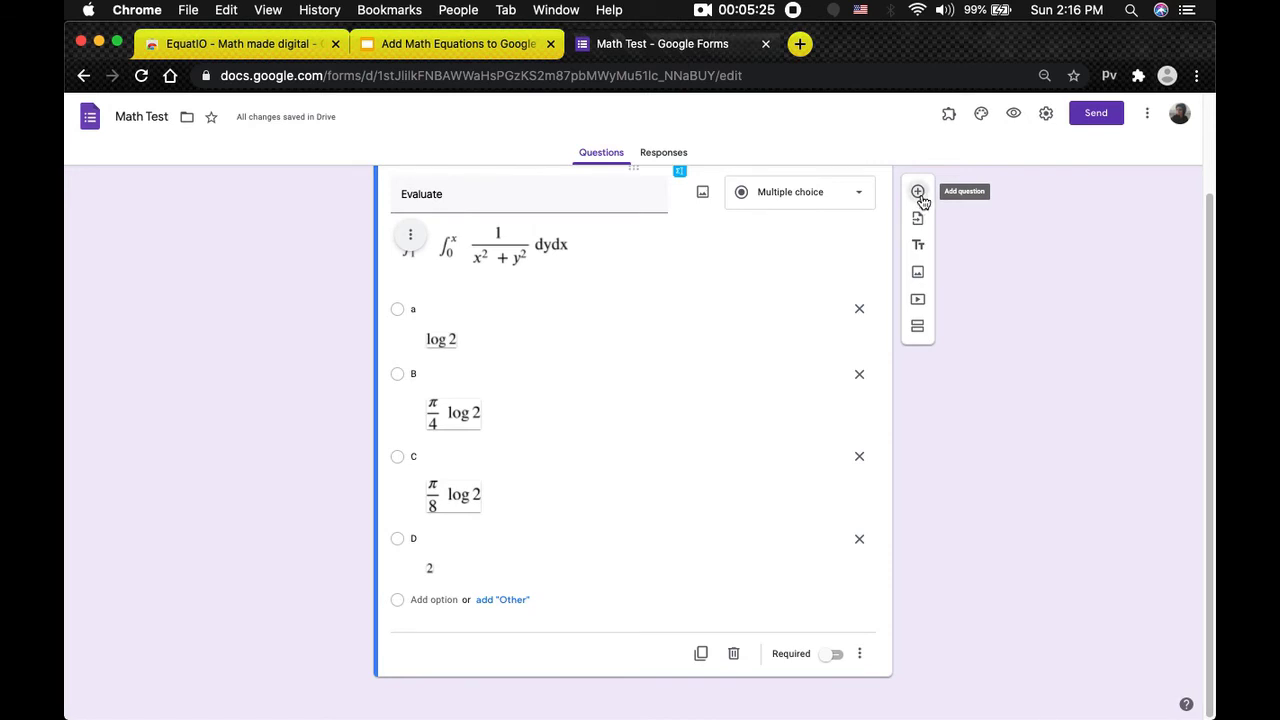
{"action": "left_click", "coordinate": [520, 43]}
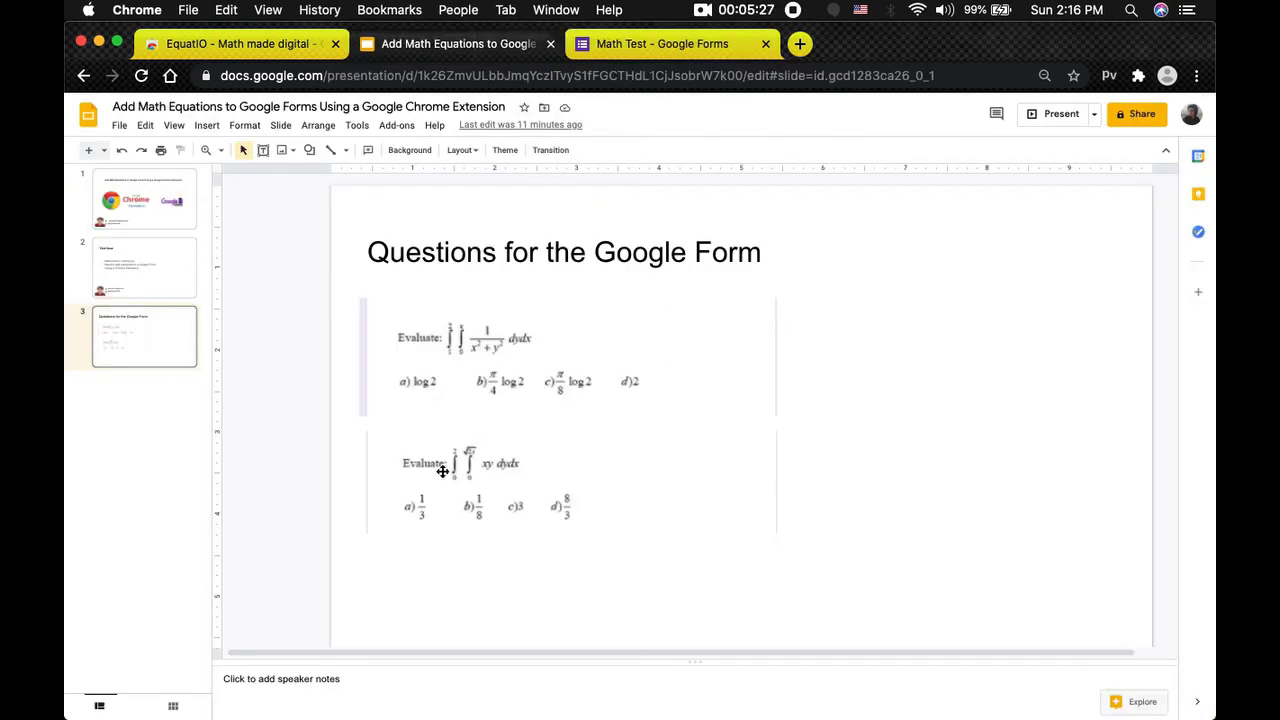
{"action": "left_click", "coordinate": [640, 43]}
{"action": "type", "text": "Evaluate"}
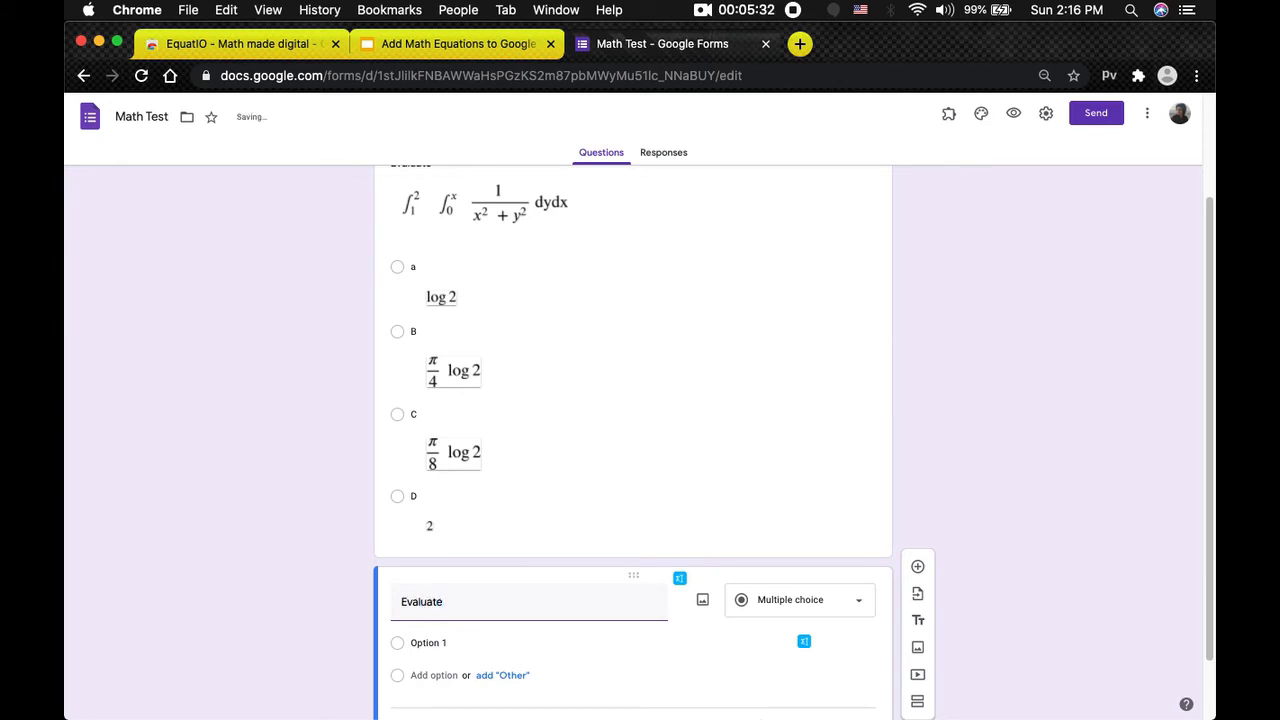
- Choose Multiple choice as the question type for the new Evaluate question
{"action": "scroll", "coordinate": [680, 551], "scroll_direction": "down", "scroll_amount": 1}
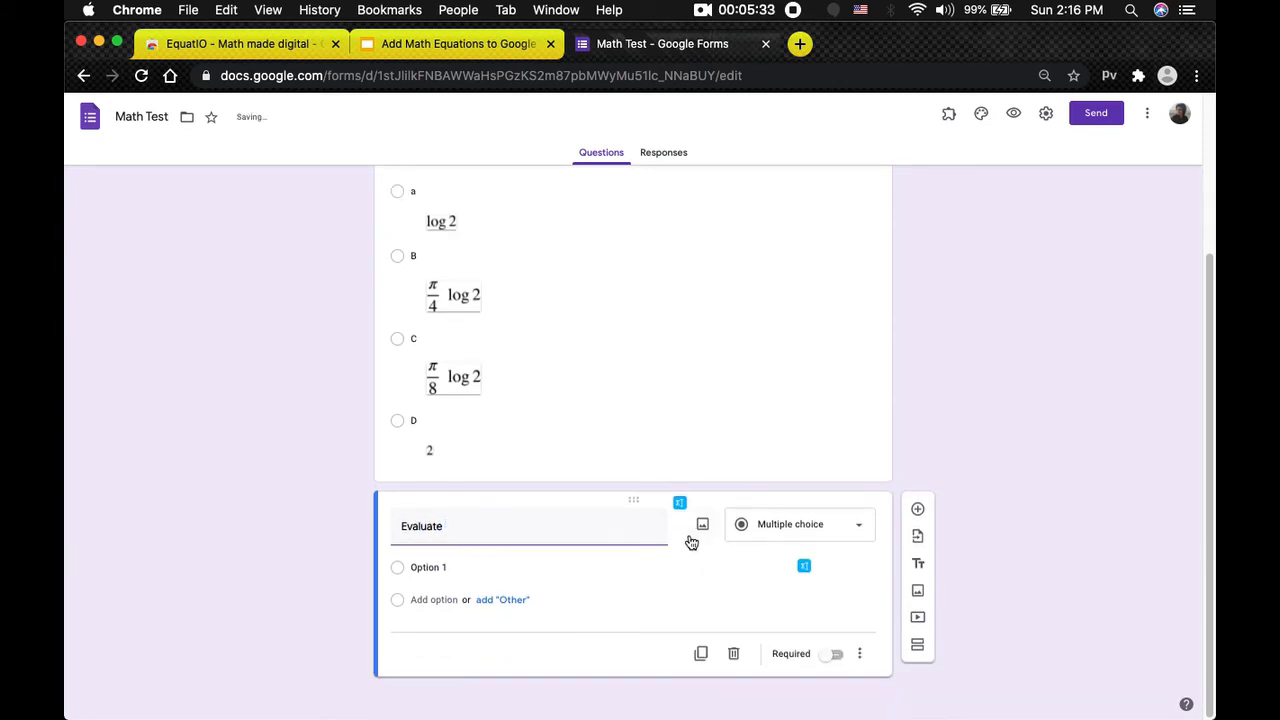
{"action": "left_click", "coordinate": [770, 548]}
{"action": "left_click", "coordinate": [774, 397]}
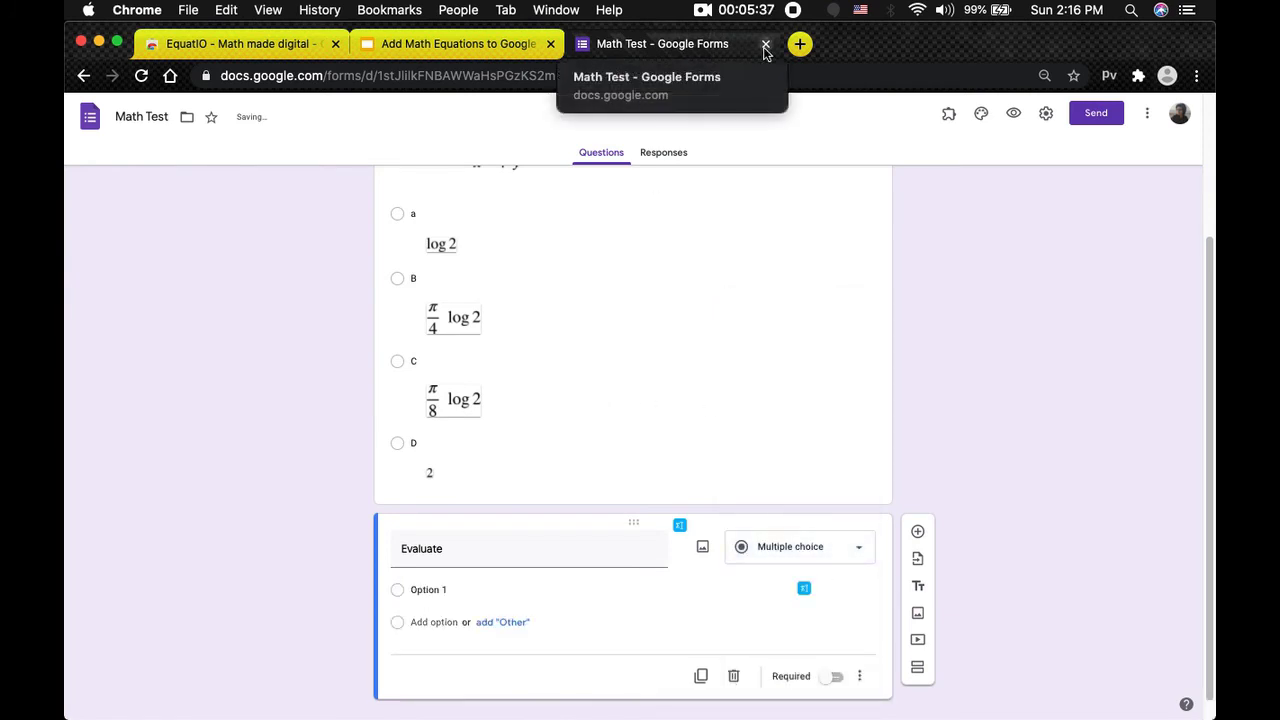
{"action": "scroll", "coordinate": [707, 240], "scroll_direction": "down", "scroll_amount": 1}
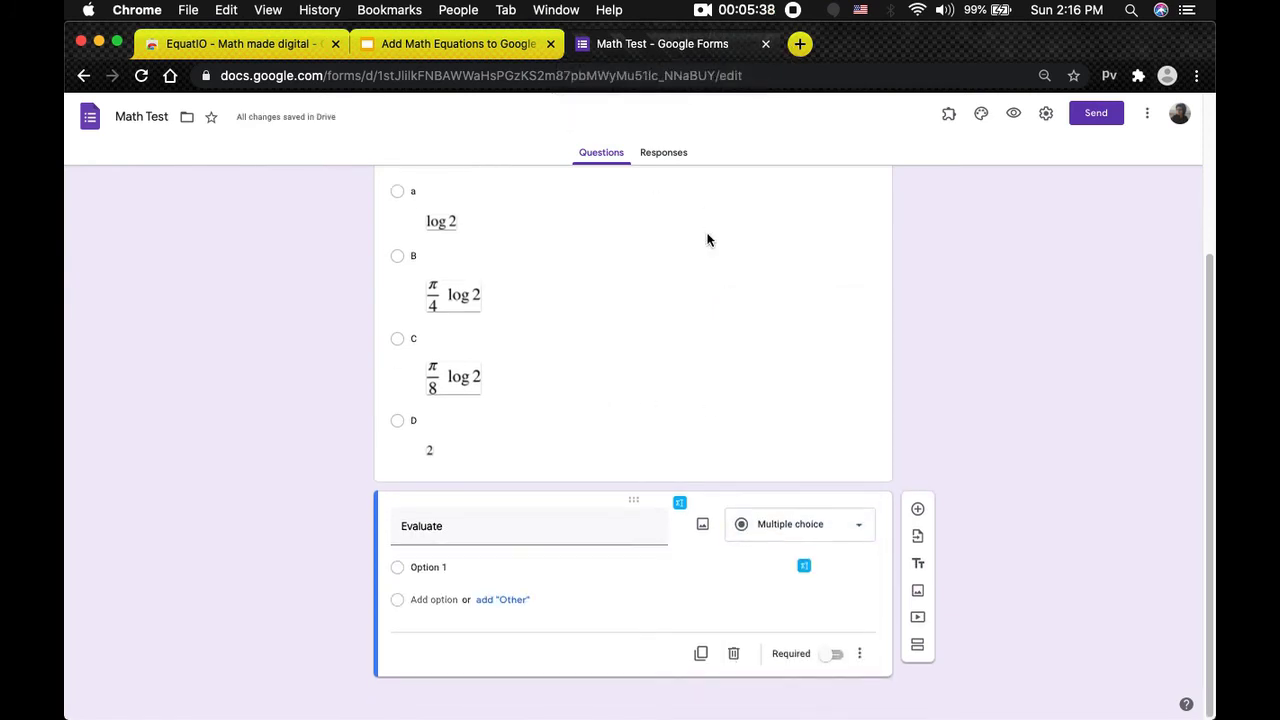
- Start an equation for the second question's title, clear the old content, and enter an integral from 0 to 2, following the slide
{"action": "left_click", "coordinate": [680, 502]}
{"action": "left_click", "coordinate": [270, 594]}
{"action": "key", "text": "BackSpace"}
{"action": "left_click", "coordinate": [423, 45]}
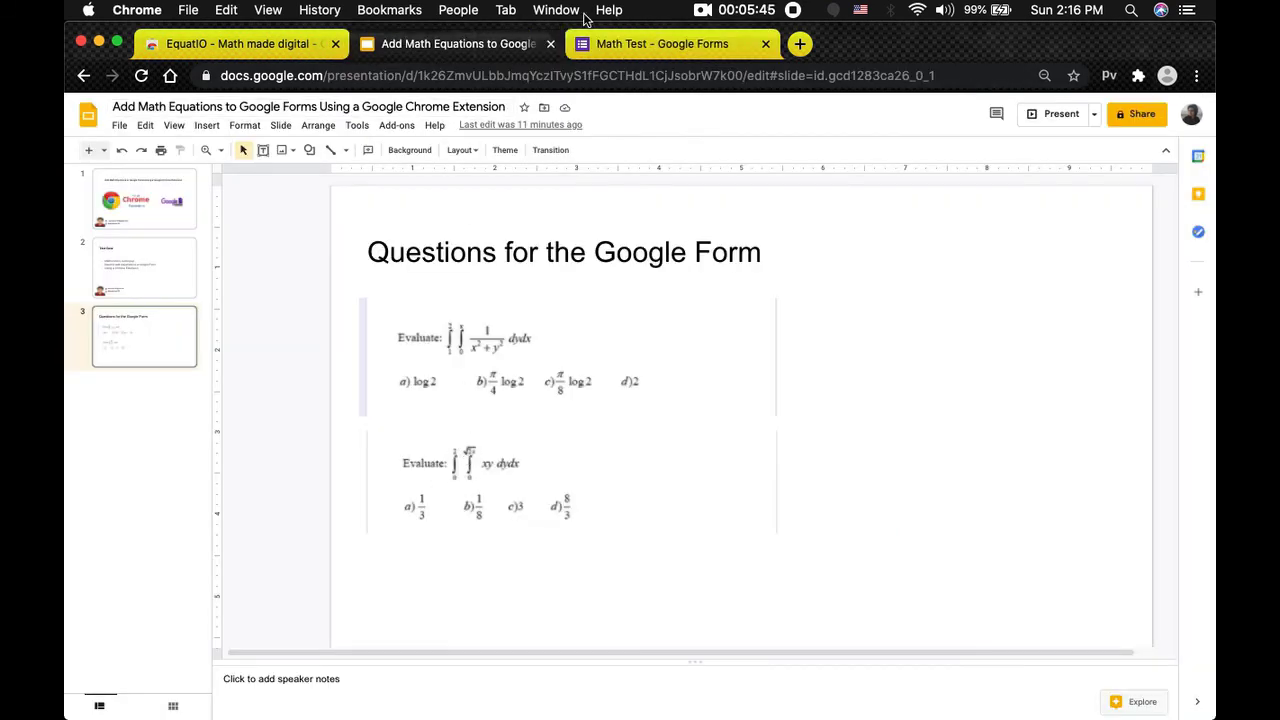
{"action": "left_click", "coordinate": [588, 44]}
{"action": "type", "text": "int"}
{"action": "key", "text": "Return"}
{"action": "key", "text": "BackSpace"}
{"action": "type", "text": "2"}
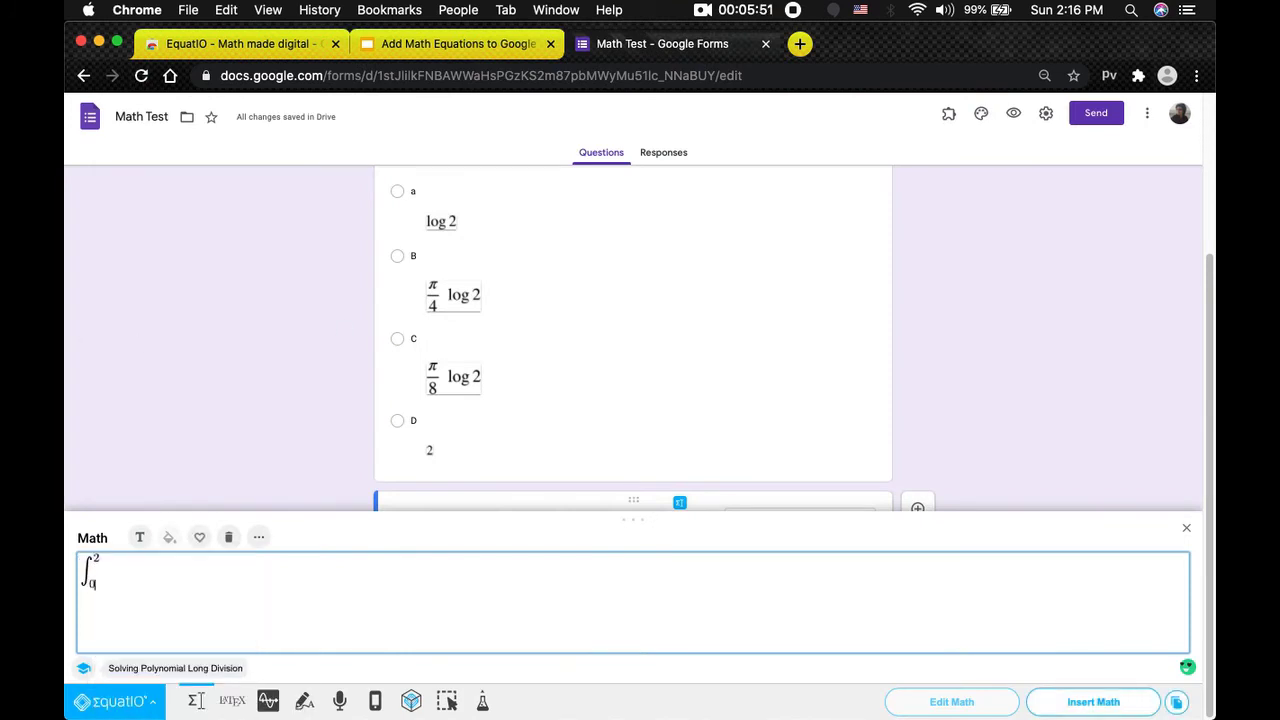
- Add a second integral with the upper limit √(2x), following the slide's second question
{"action": "left_click", "coordinate": [450, 44]}
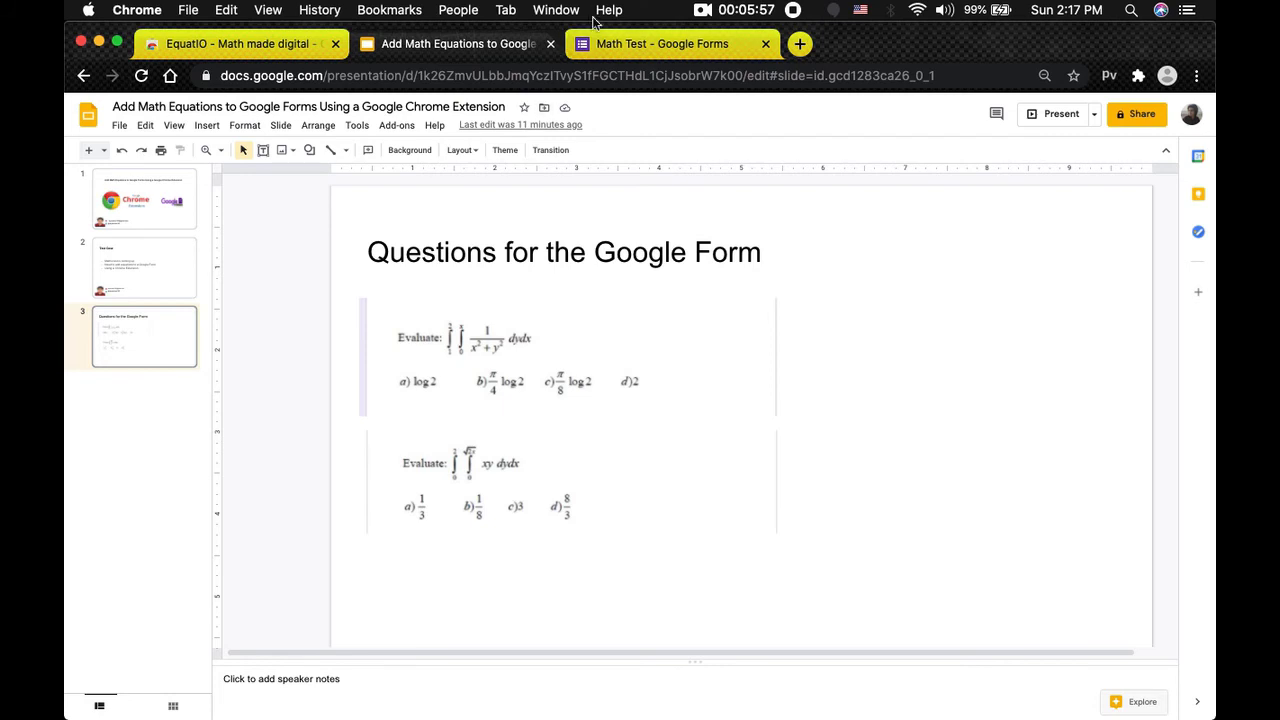
{"action": "left_click", "coordinate": [610, 45]}
{"action": "type", "text": "int"}
{"action": "key", "text": "Return"}
{"action": "key", "text": "BackSpace"}
{"action": "type", "text": "root"}
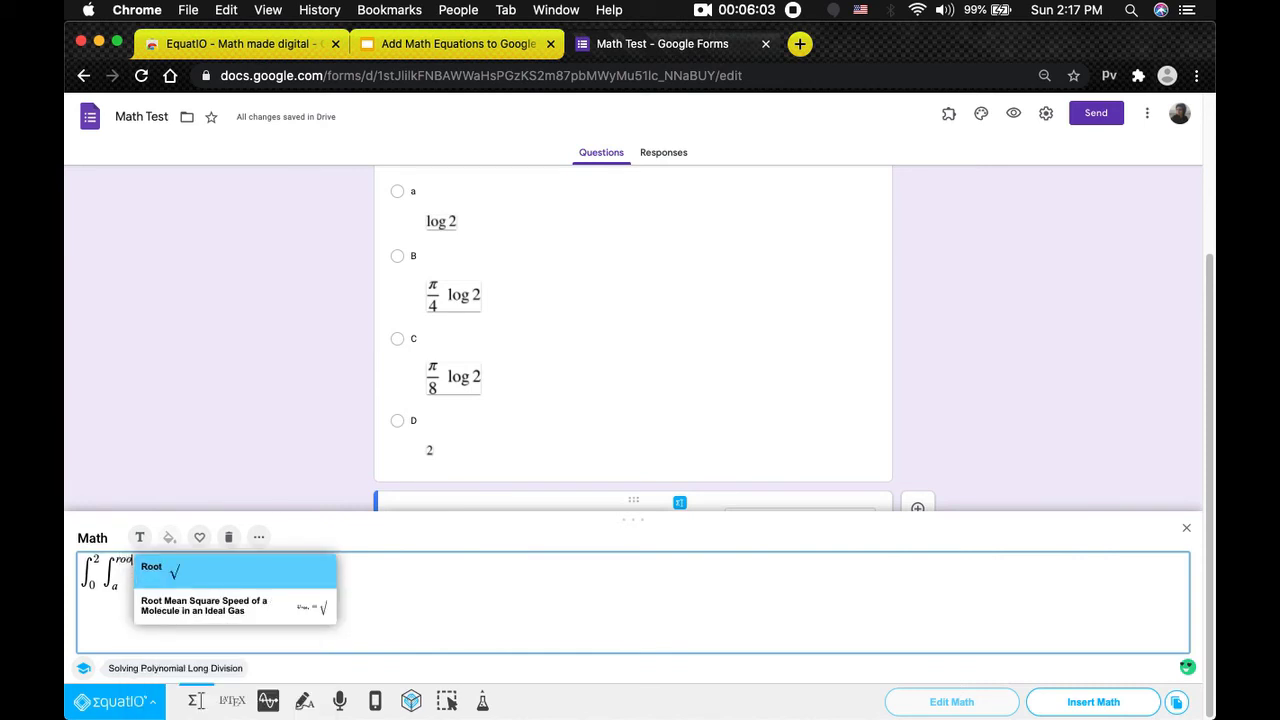
{"action": "key", "text": "Return"}
{"action": "type", "text": "2x"}
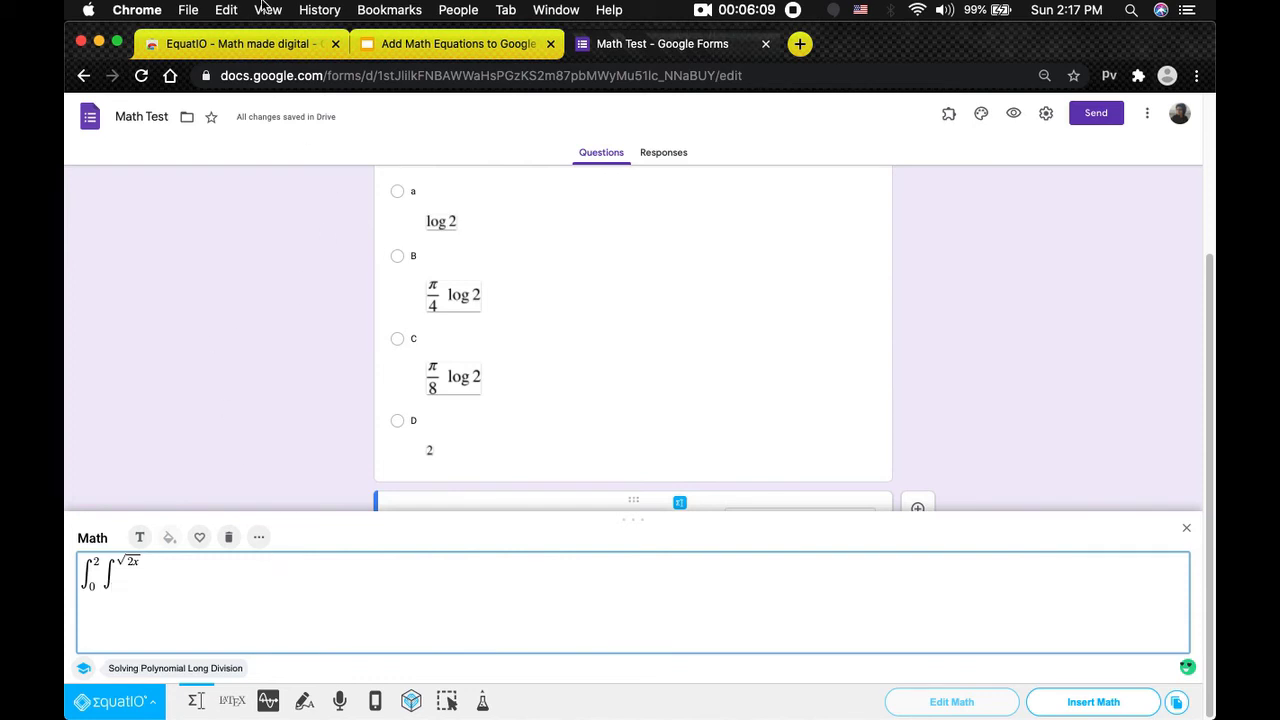
- Complete the equation with lower limit 0 and xy dydx, and insert it into the second question
{"action": "left_click", "coordinate": [392, 44]}
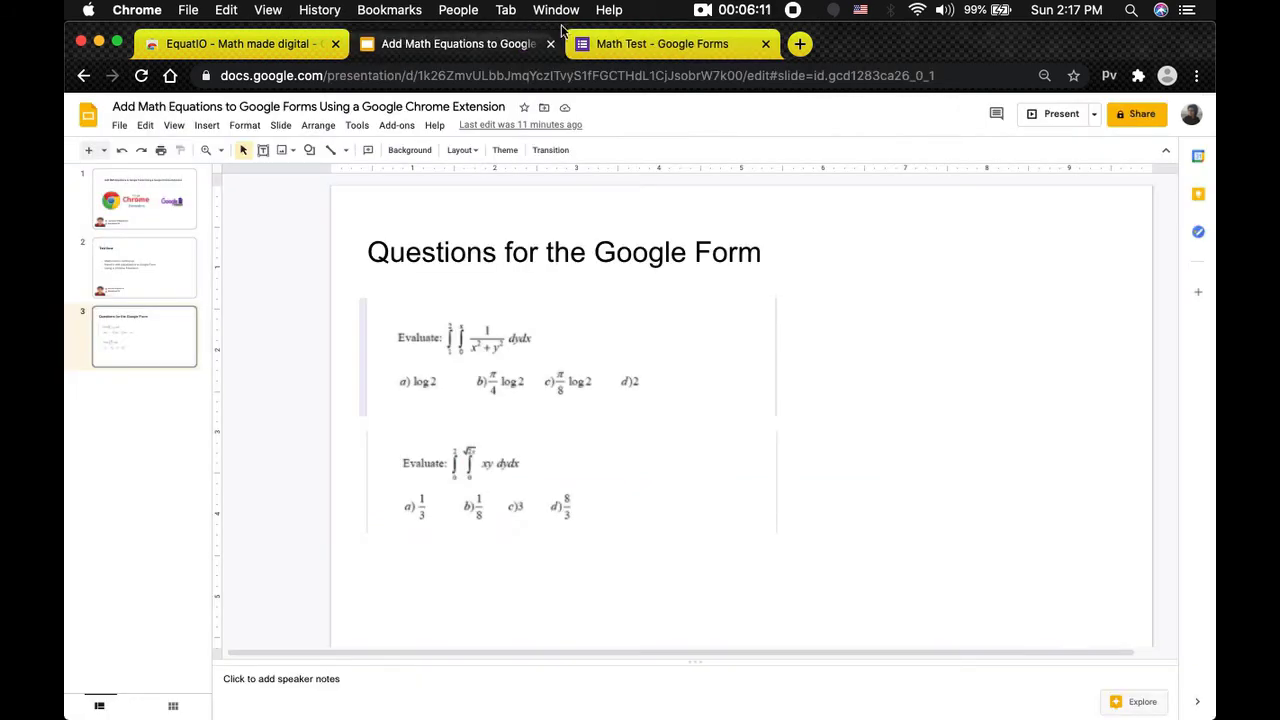
{"action": "left_click", "coordinate": [634, 42]}
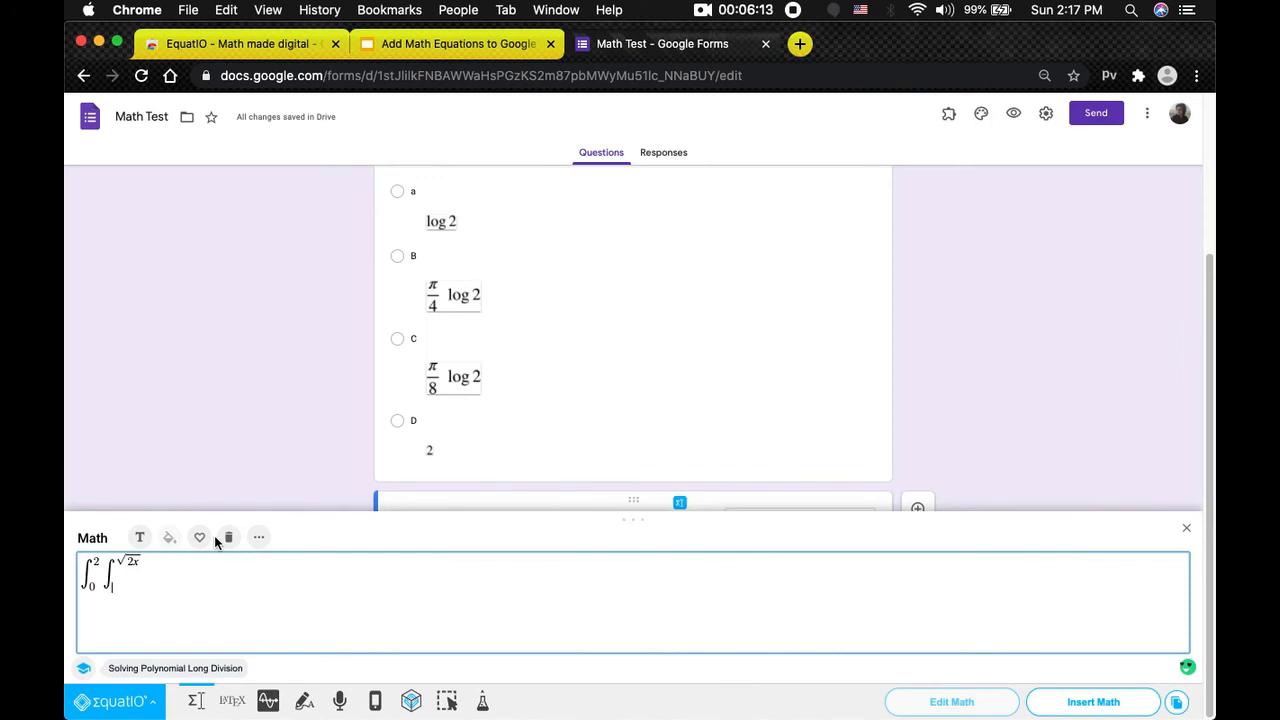
{"action": "left_click", "coordinate": [434, 44]}
{"action": "left_click", "coordinate": [664, 43]}
{"action": "type", "text": "xy dydx"}
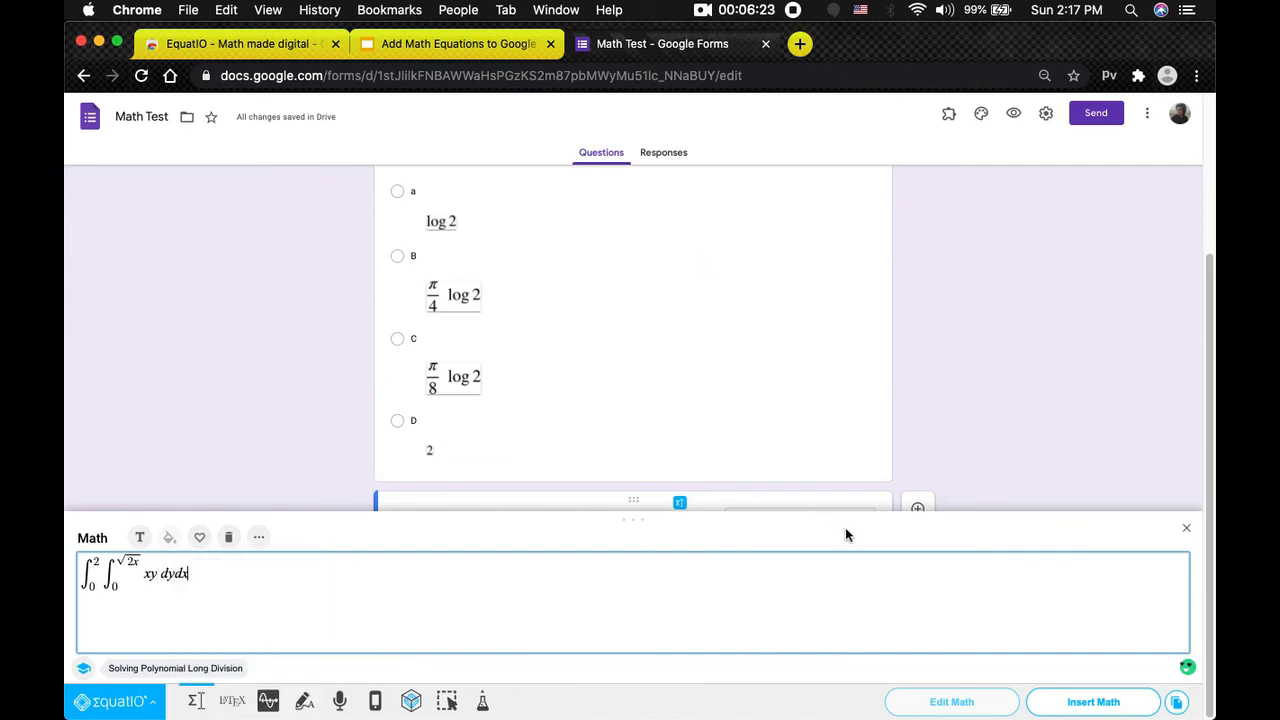
{"action": "left_click", "coordinate": [1095, 700]}
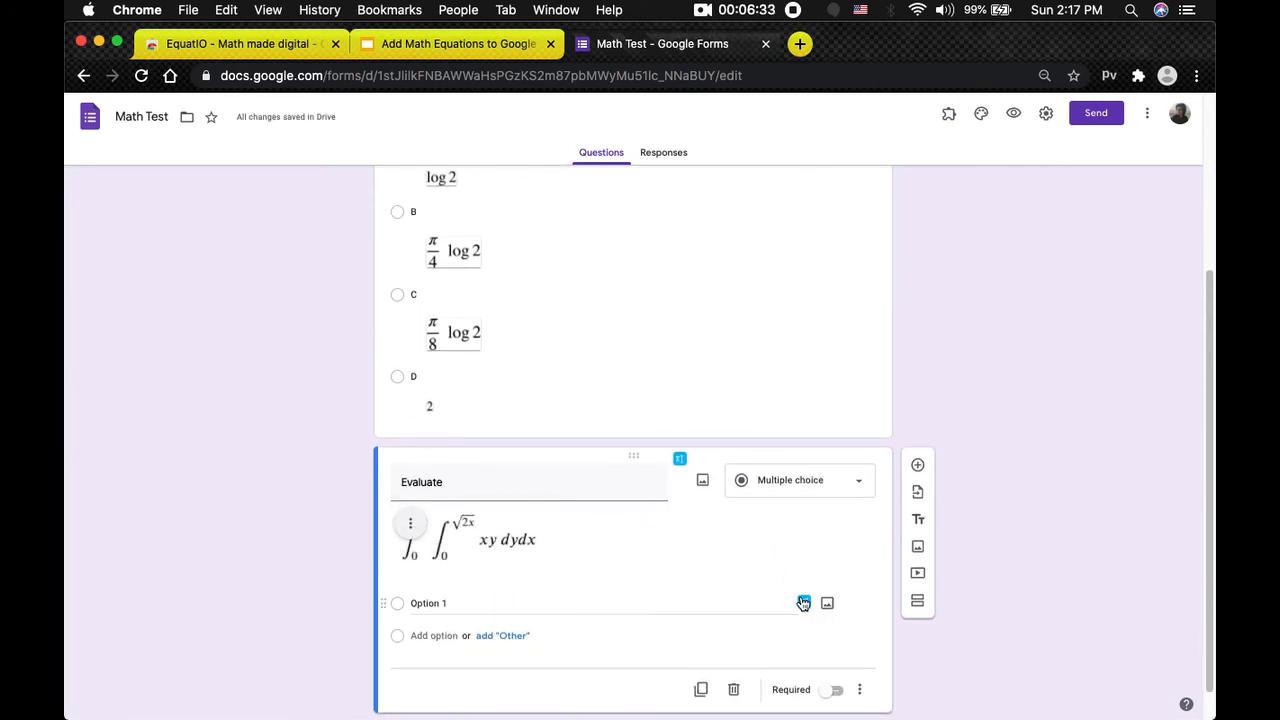
- Label the second question's first option A and add all the suggested options B, C and D
{"action": "left_click", "coordinate": [458, 43]}
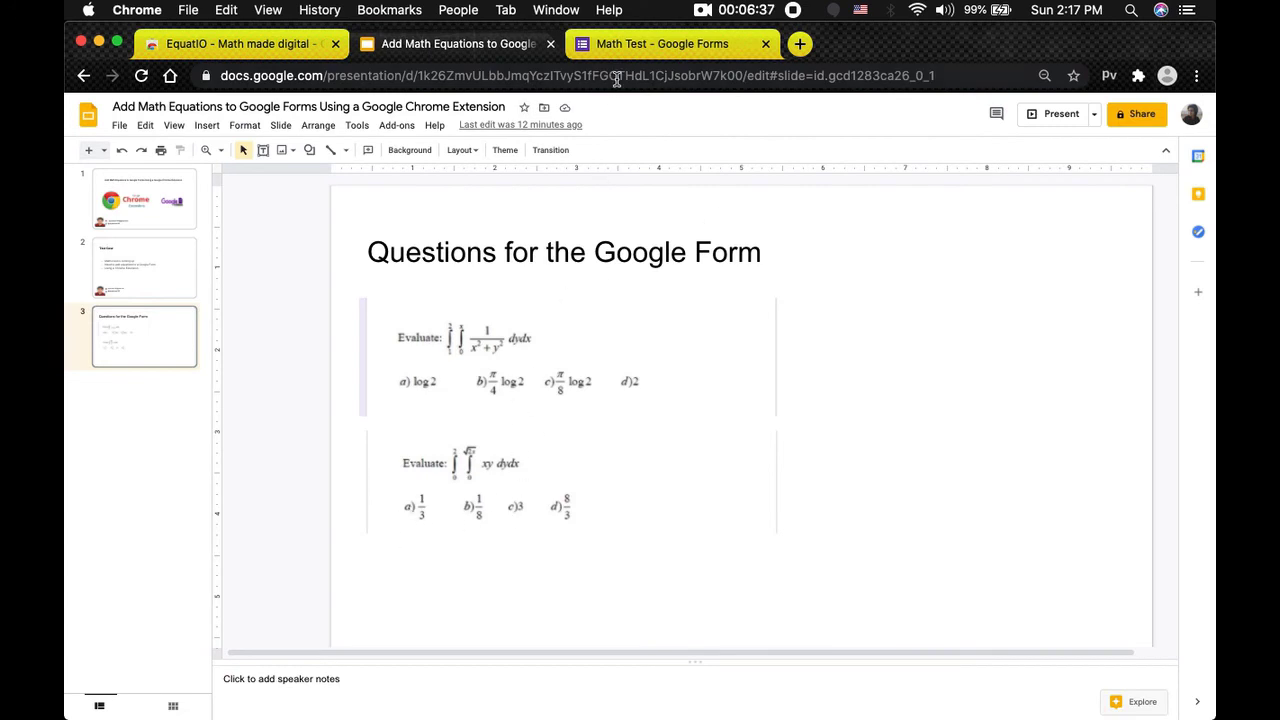
{"action": "left_click", "coordinate": [620, 44]}
{"action": "left_click", "coordinate": [556, 596]}
{"action": "type", "text": "A"}
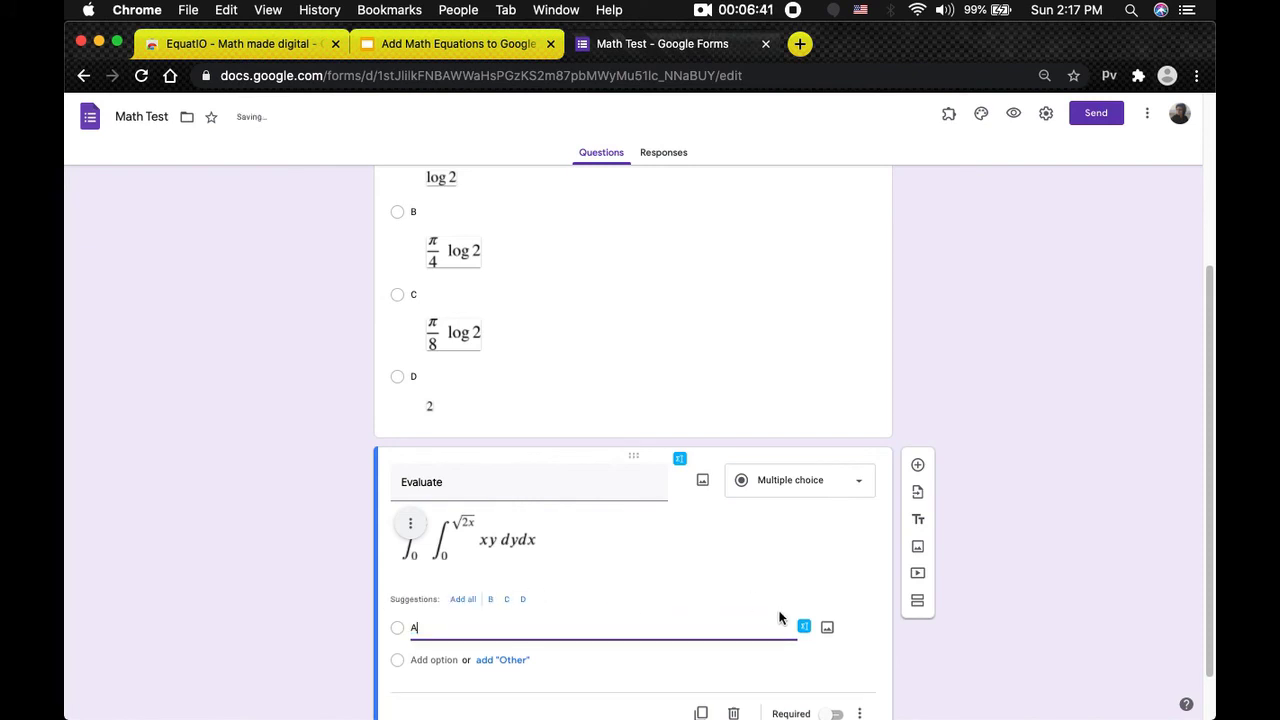
{"action": "left_click", "coordinate": [473, 610]}
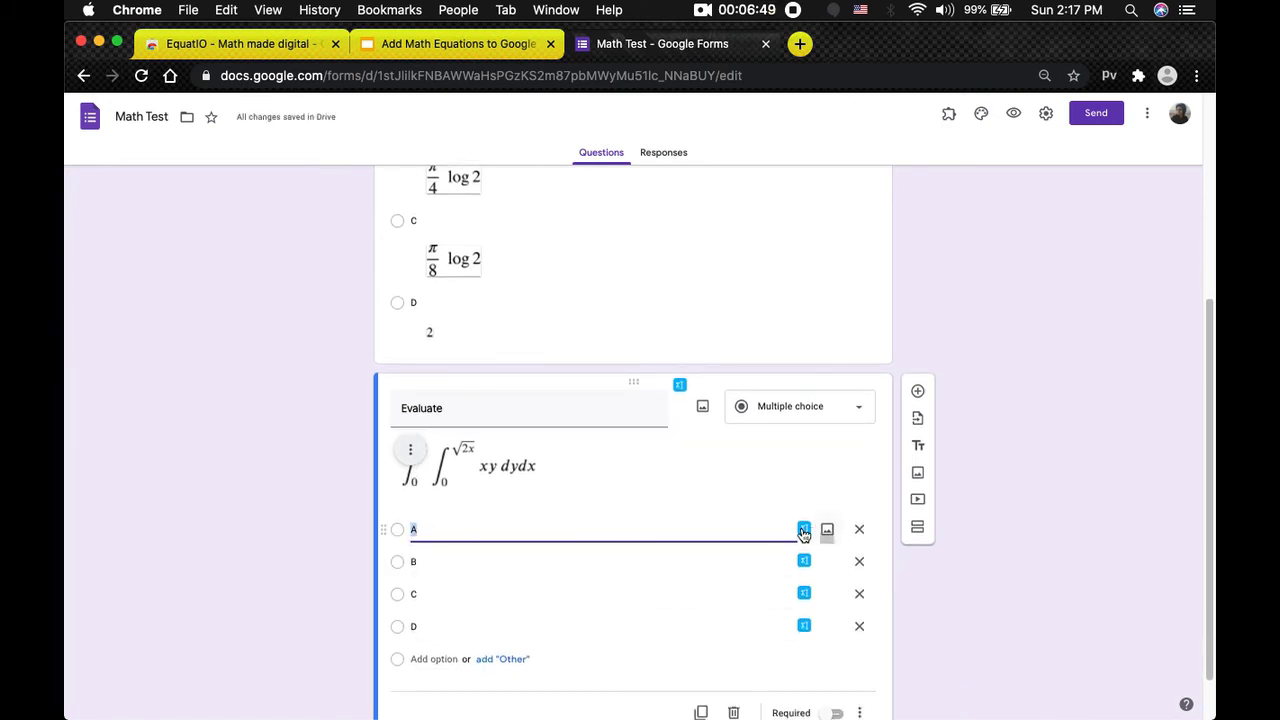
- Replace the equation with the fraction 1/3 and insert it into option A of the second question
{"action": "left_click", "coordinate": [804, 529]}
{"action": "left_click", "coordinate": [354, 574]}
{"action": "key", "text": "super+a"}
{"action": "key", "text": "BackSpace"}
{"action": "type", "text": "!"}
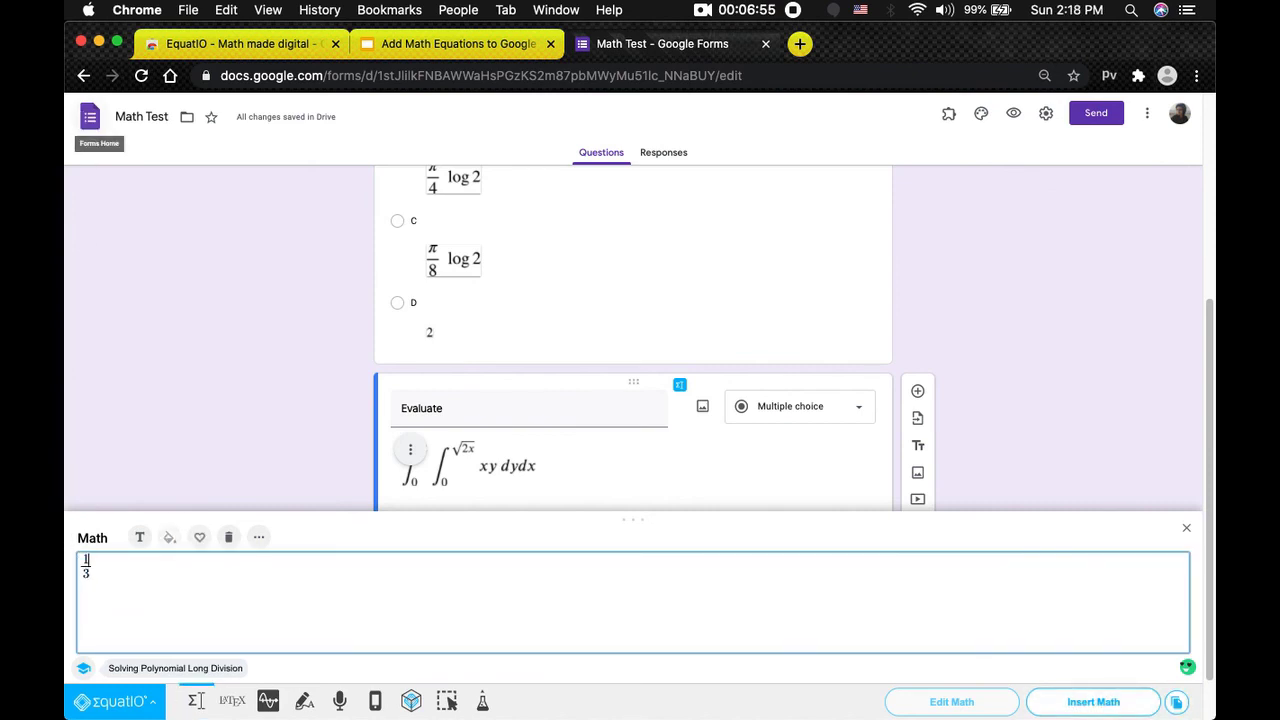
{"action": "left_click", "coordinate": [1093, 701]}
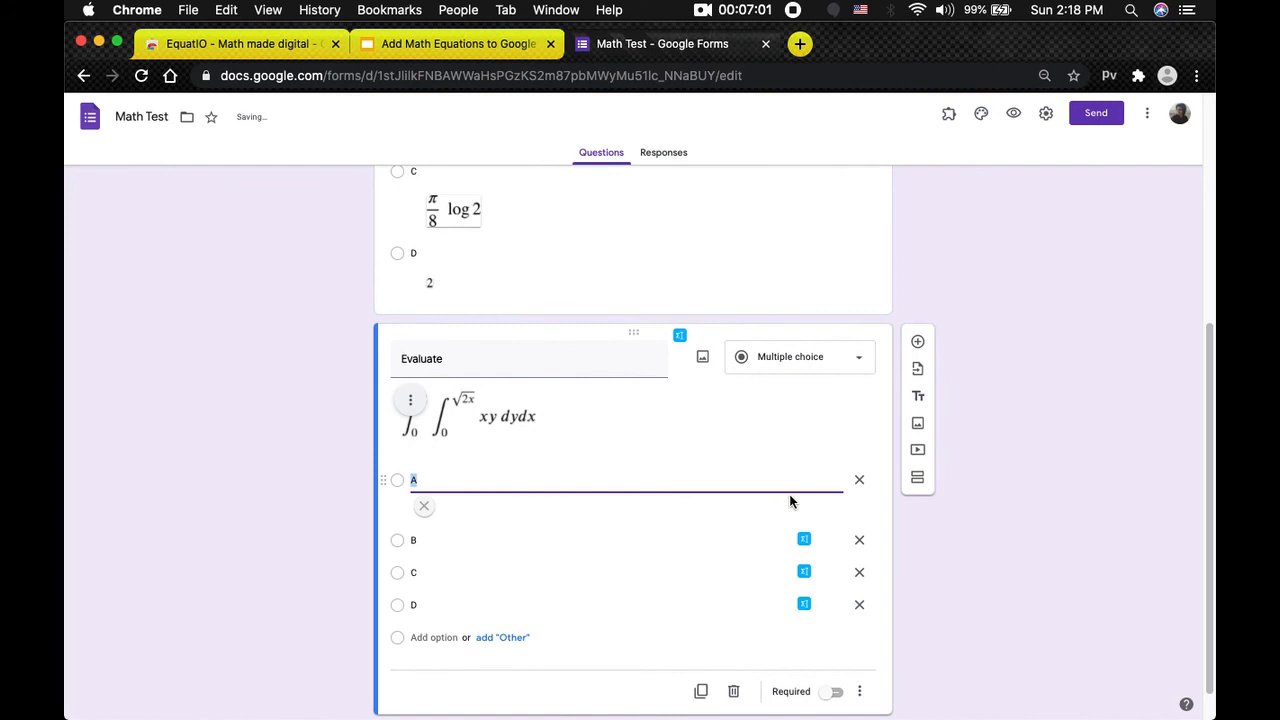
- Change the equation to 1/8 for option B, following the slide, and insert it
{"action": "left_click", "coordinate": [804, 571]}
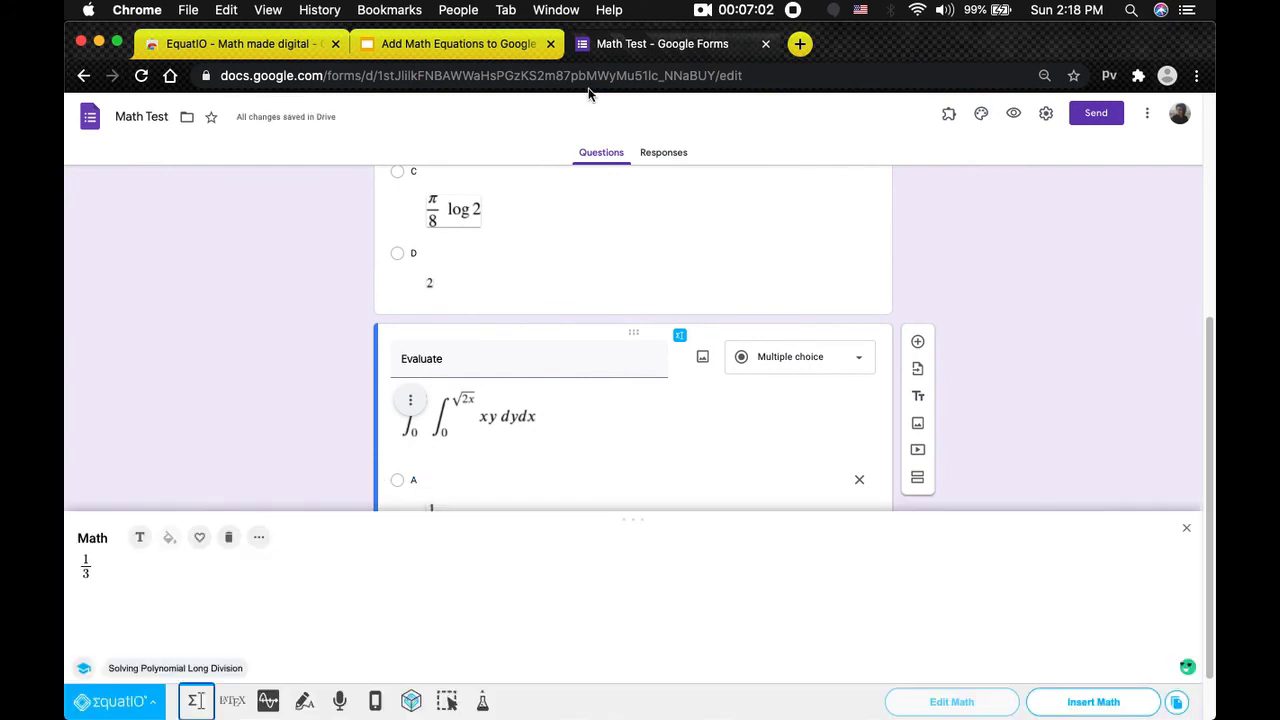
{"action": "left_click", "coordinate": [389, 48]}
{"action": "left_click", "coordinate": [641, 54]}
{"action": "left_click", "coordinate": [232, 564]}
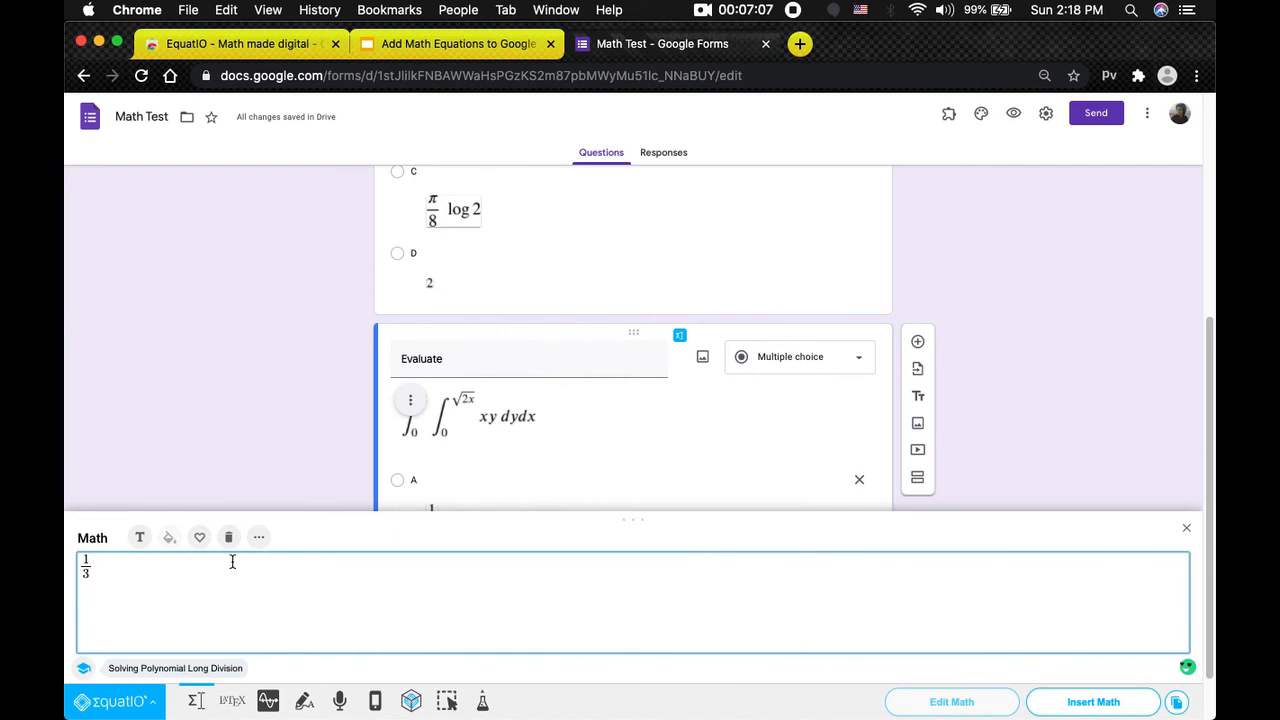
{"action": "left_click", "coordinate": [1093, 702]}
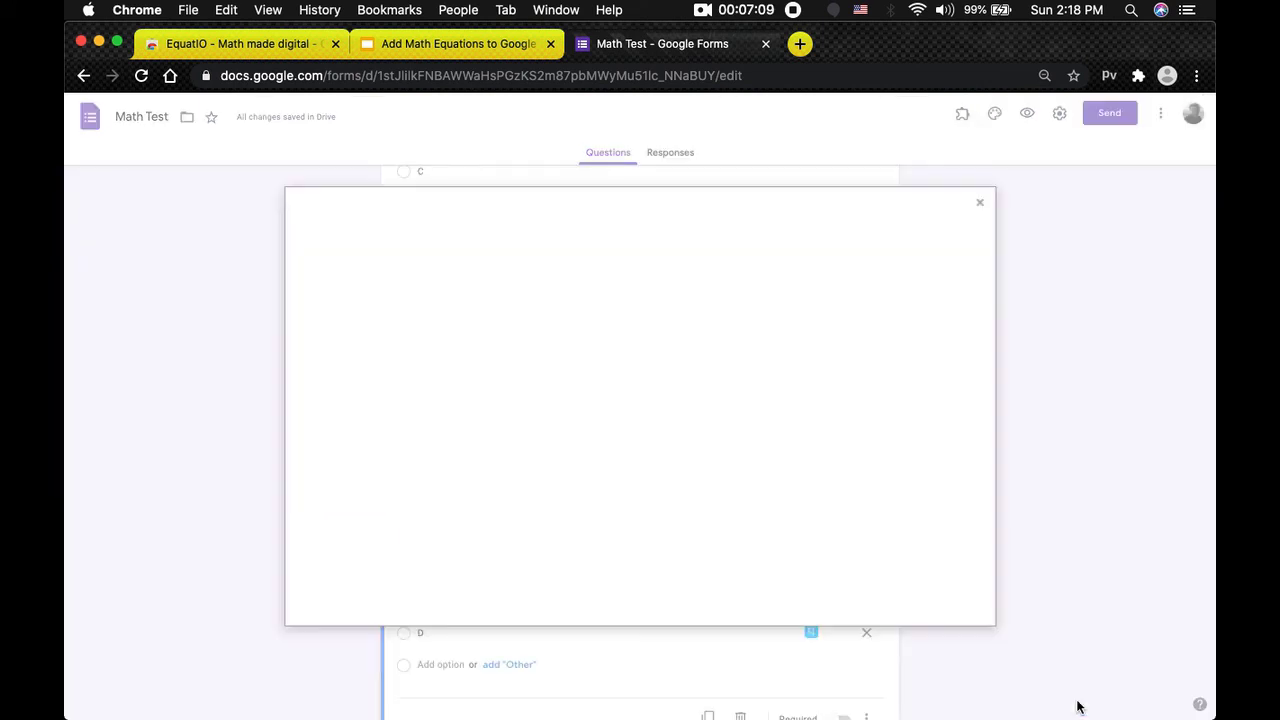
- Check the third choice on the slide, then replace the equation with 3 and insert it into option C
{"action": "left_click", "coordinate": [484, 55]}
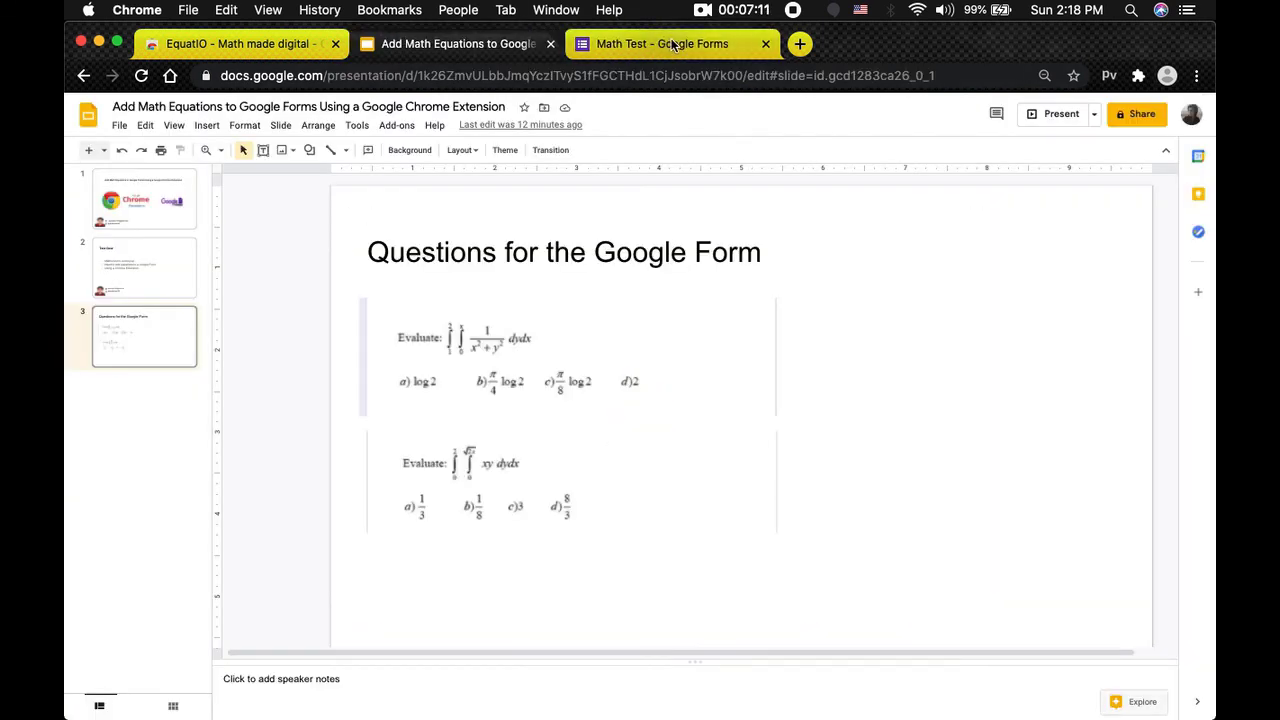
{"action": "left_click", "coordinate": [662, 44]}
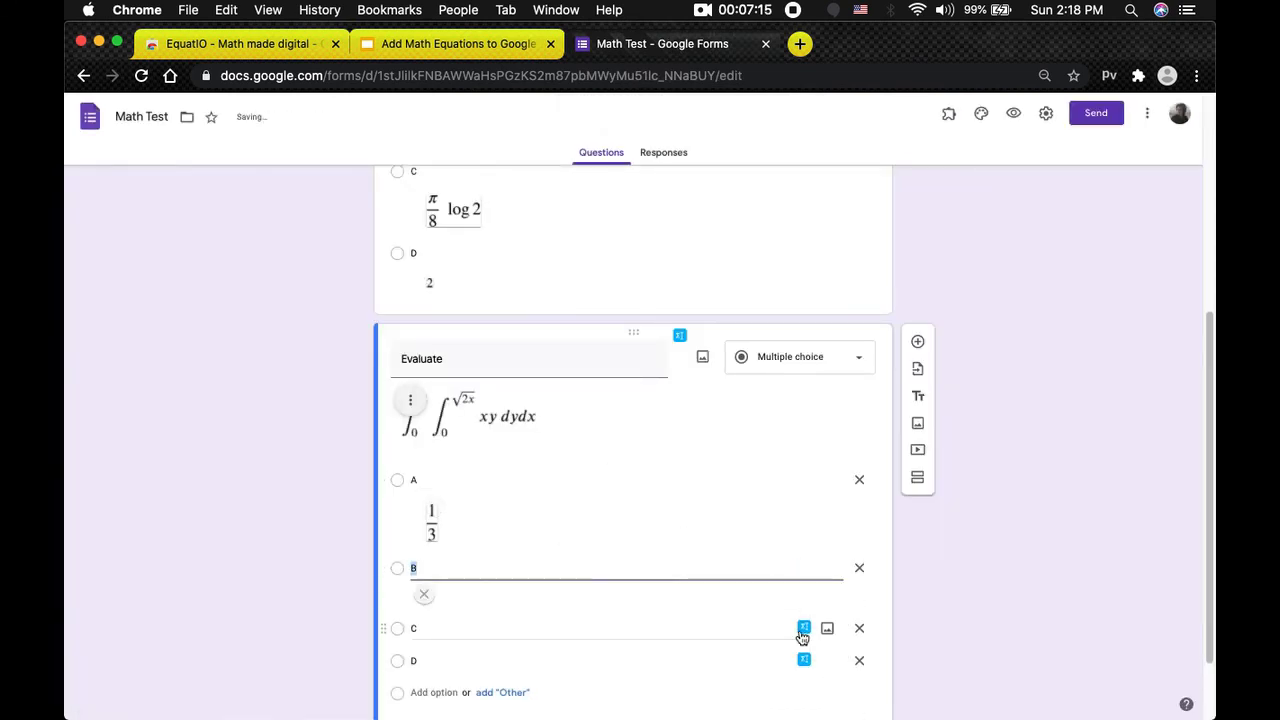
{"action": "left_click", "coordinate": [804, 654]}
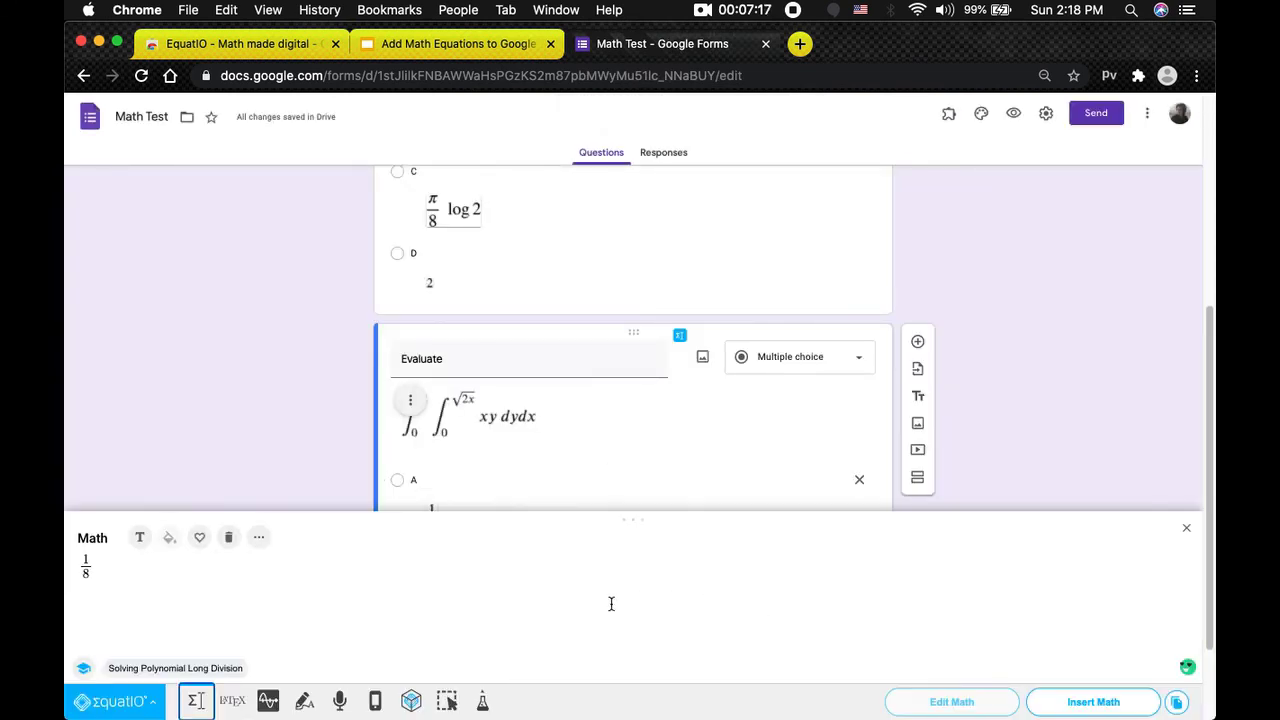
{"action": "left_click_drag", "start_coordinate": [157, 562], "coordinate": [64, 568]}
{"action": "key", "text": "BackSpace"}
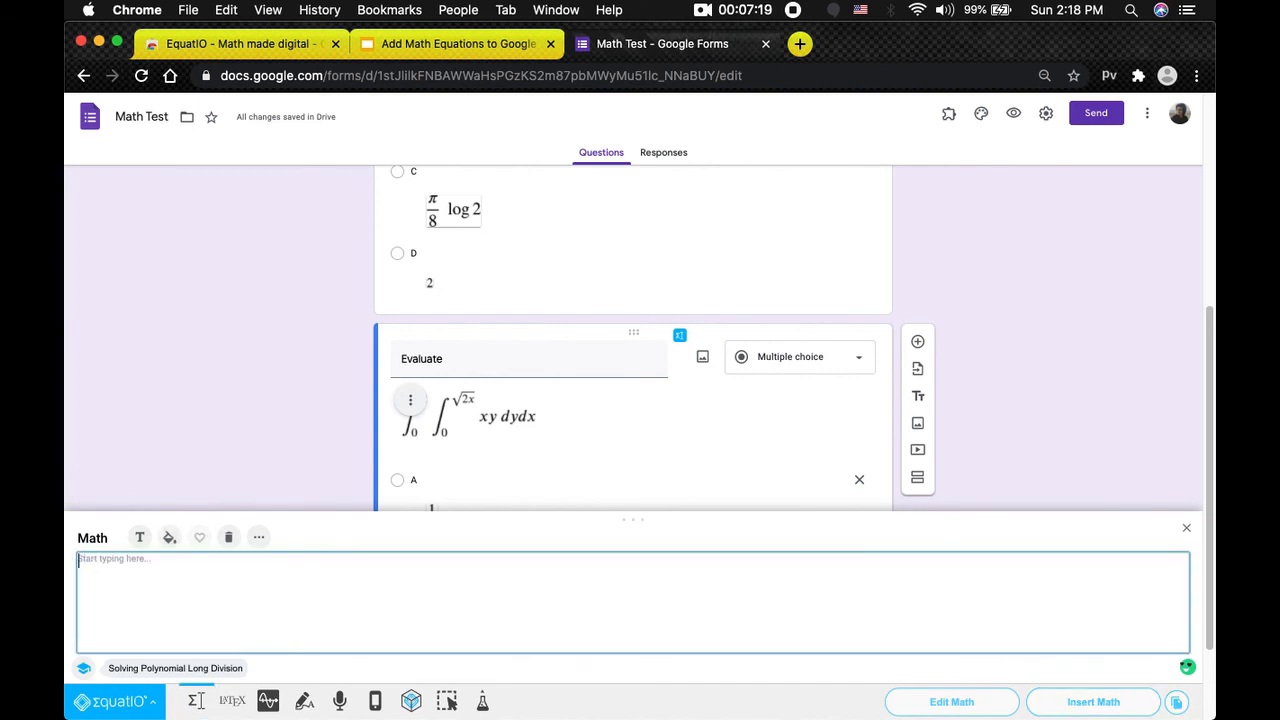
{"action": "key", "text": "ctrl+shift+Tab"}
{"action": "key", "text": "ctrl+Tab"}
{"action": "type", "text": "3"}
{"action": "left_click", "coordinate": [1093, 701]}
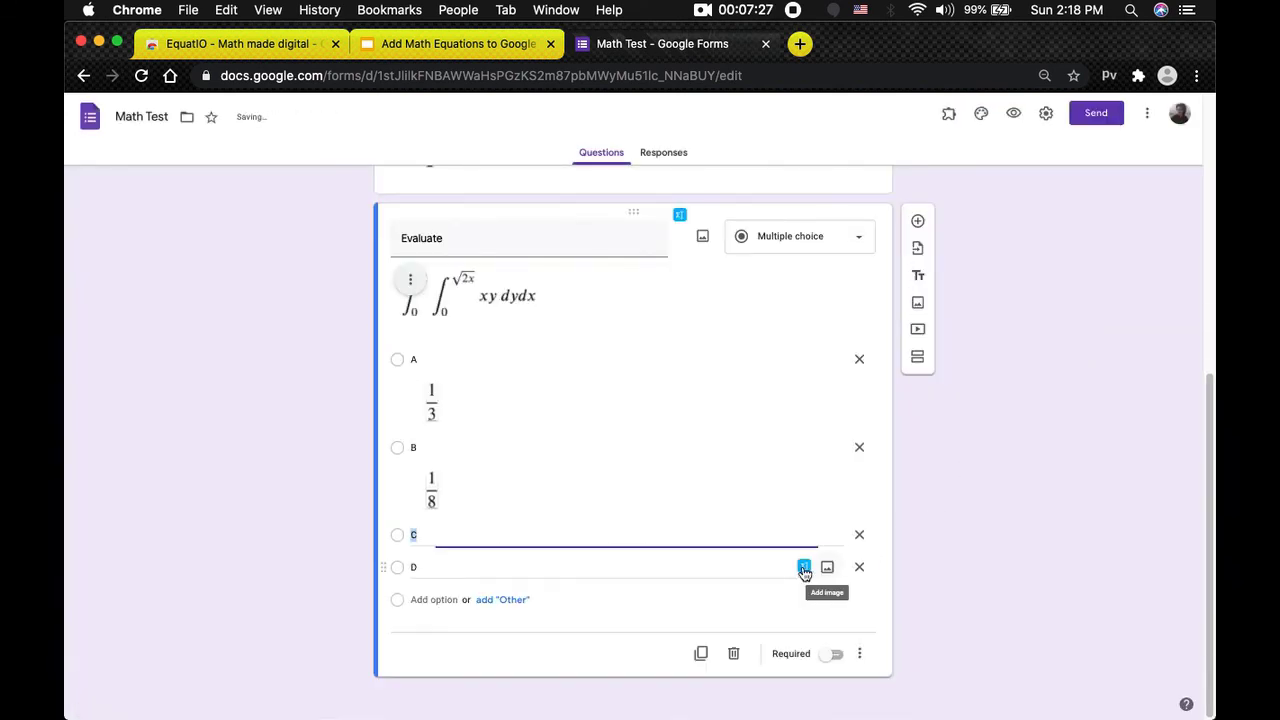
- Replace the equation with the fraction 8/3 for option D, following the slide, and insert it
{"action": "left_click", "coordinate": [803, 592]}
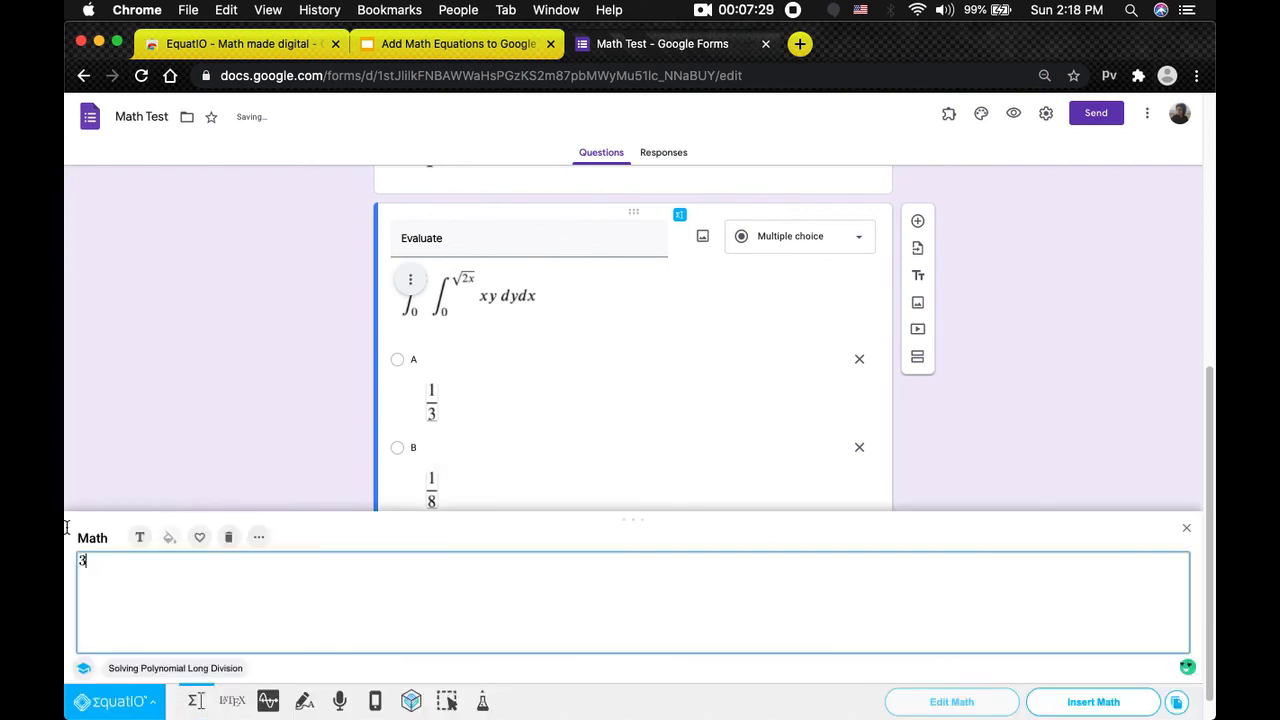
{"action": "key", "text": "BackSpace"}
{"action": "left_click", "coordinate": [458, 43]}
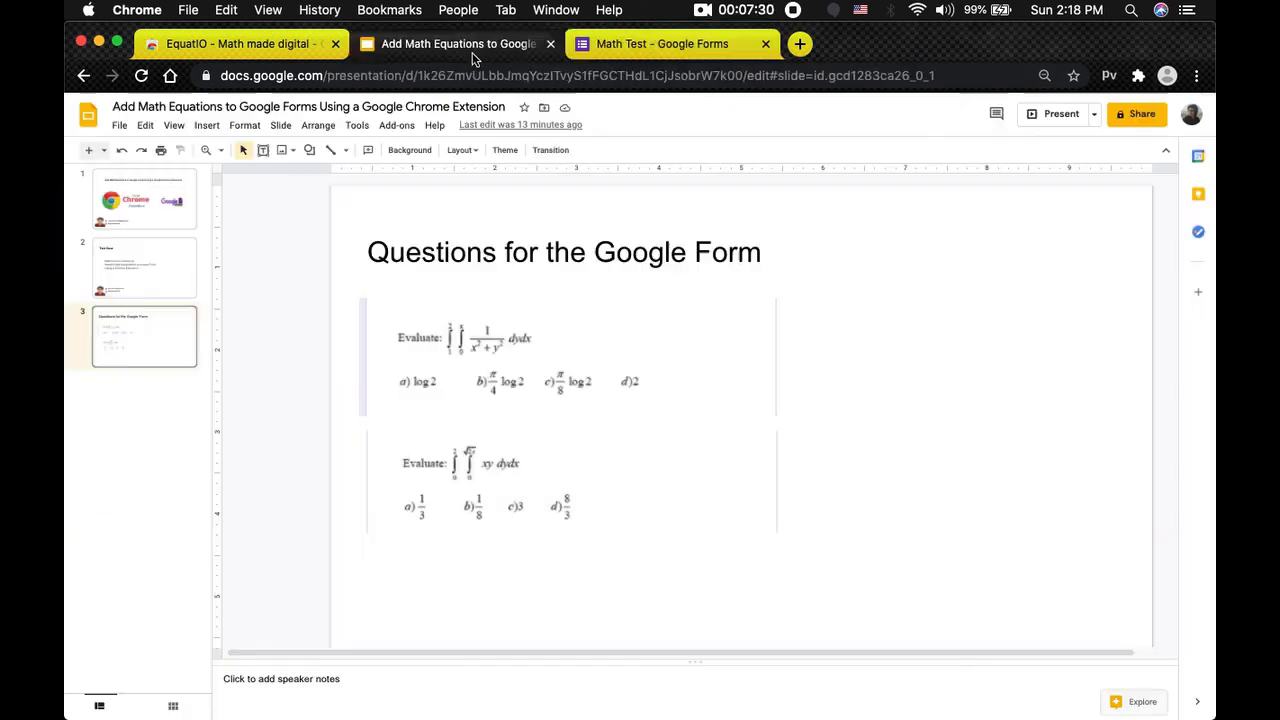
{"action": "left_click", "coordinate": [730, 44]}
{"action": "type", "text": "8/3"}
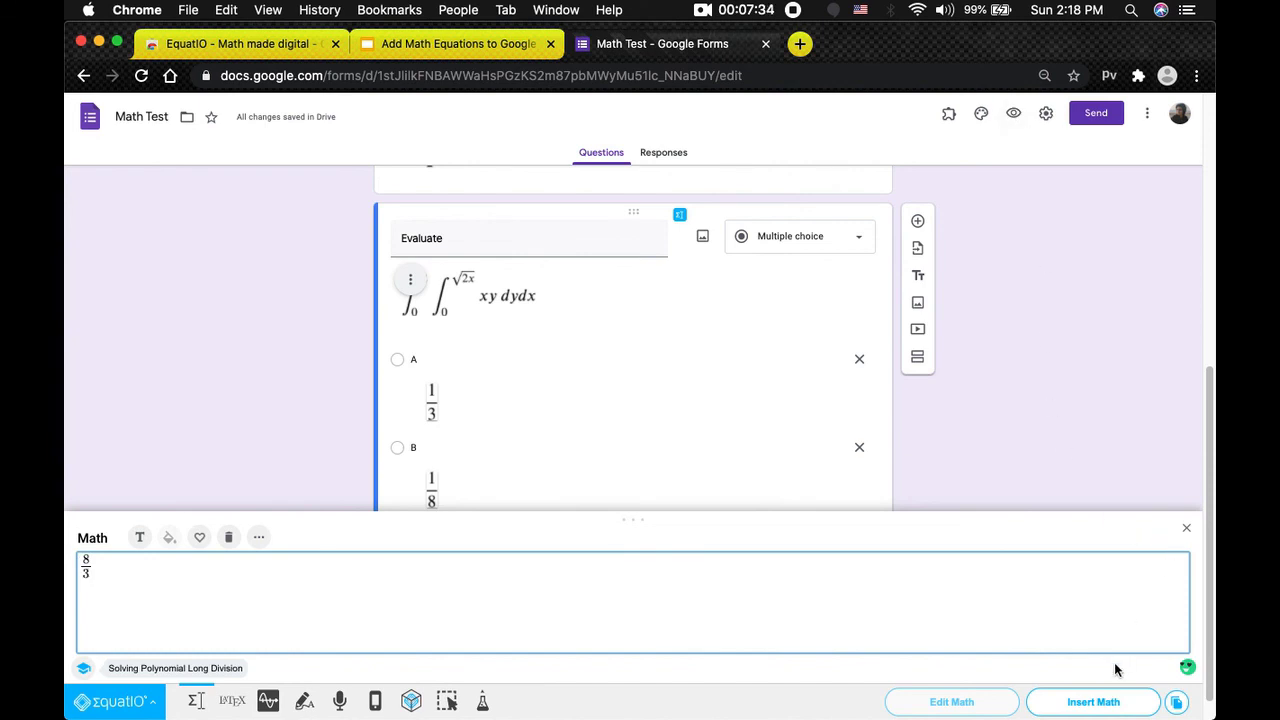
{"action": "left_click", "coordinate": [1075, 699]}
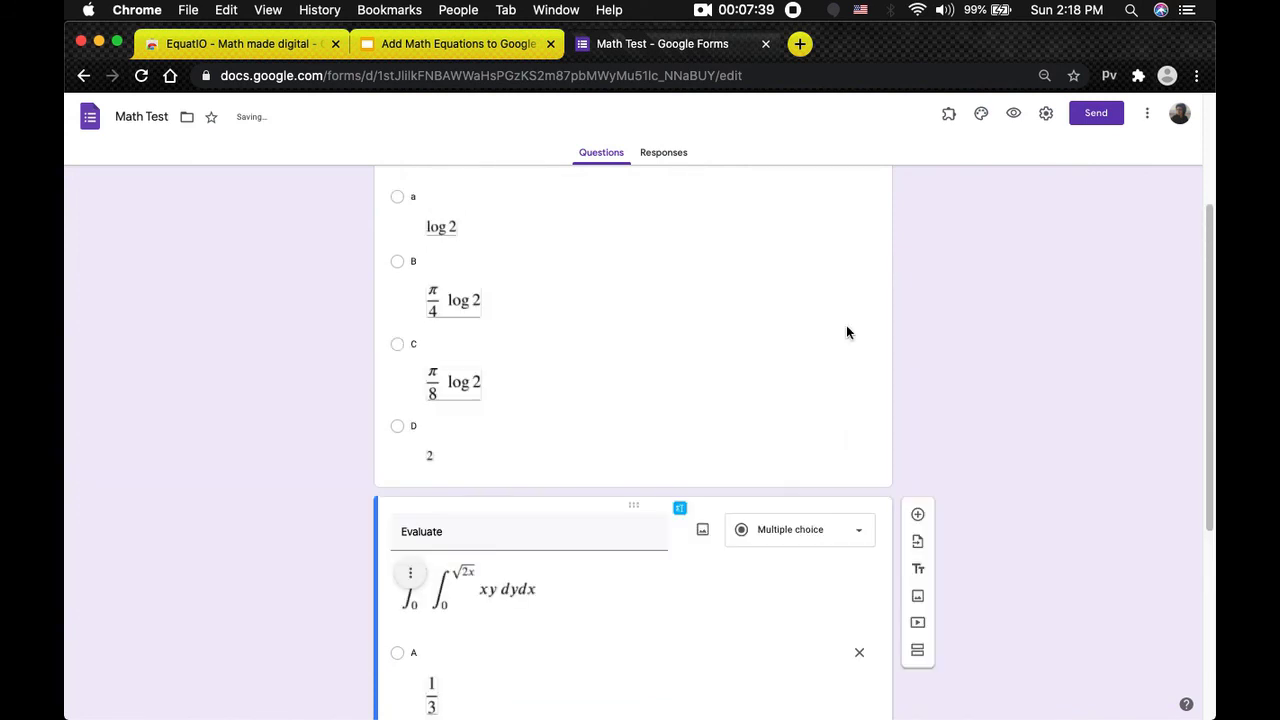
- Preview the form and examine how both Evaluate questions and their equation answer options are displayed
{"action": "scroll", "coordinate": [846, 325], "scroll_direction": "up", "scroll_amount": 3}
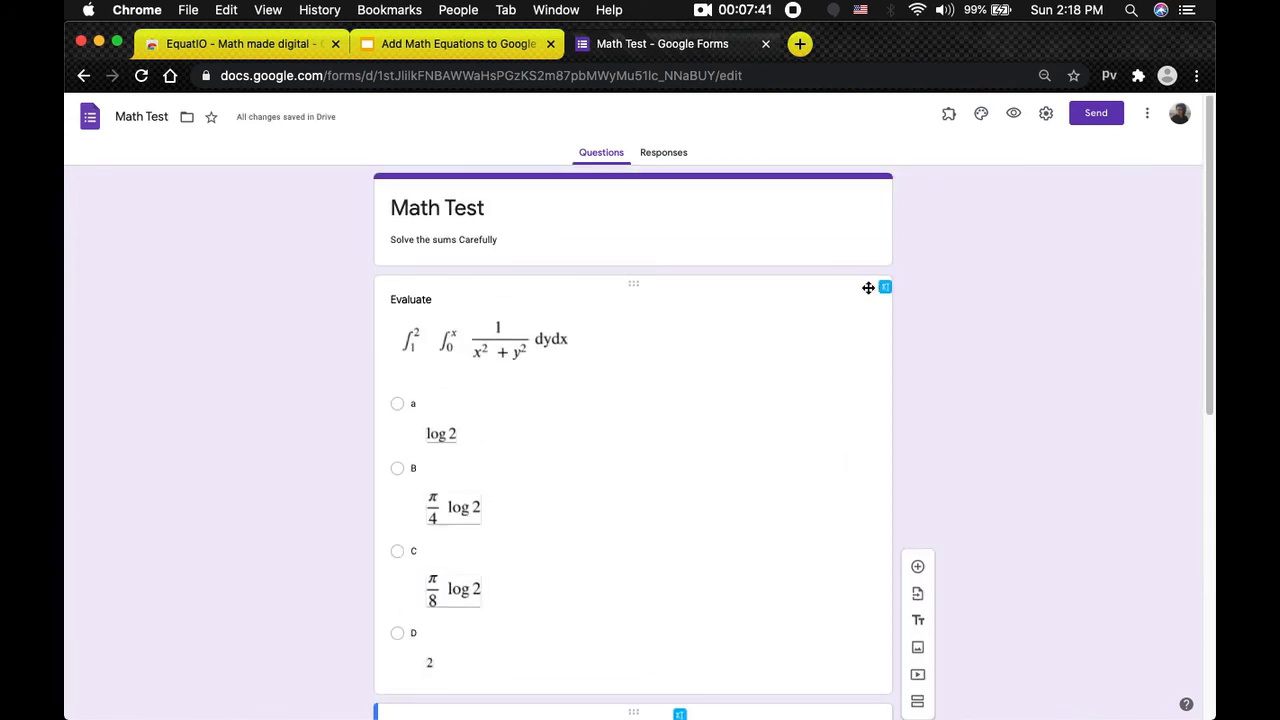
{"action": "left_click", "coordinate": [1013, 109]}
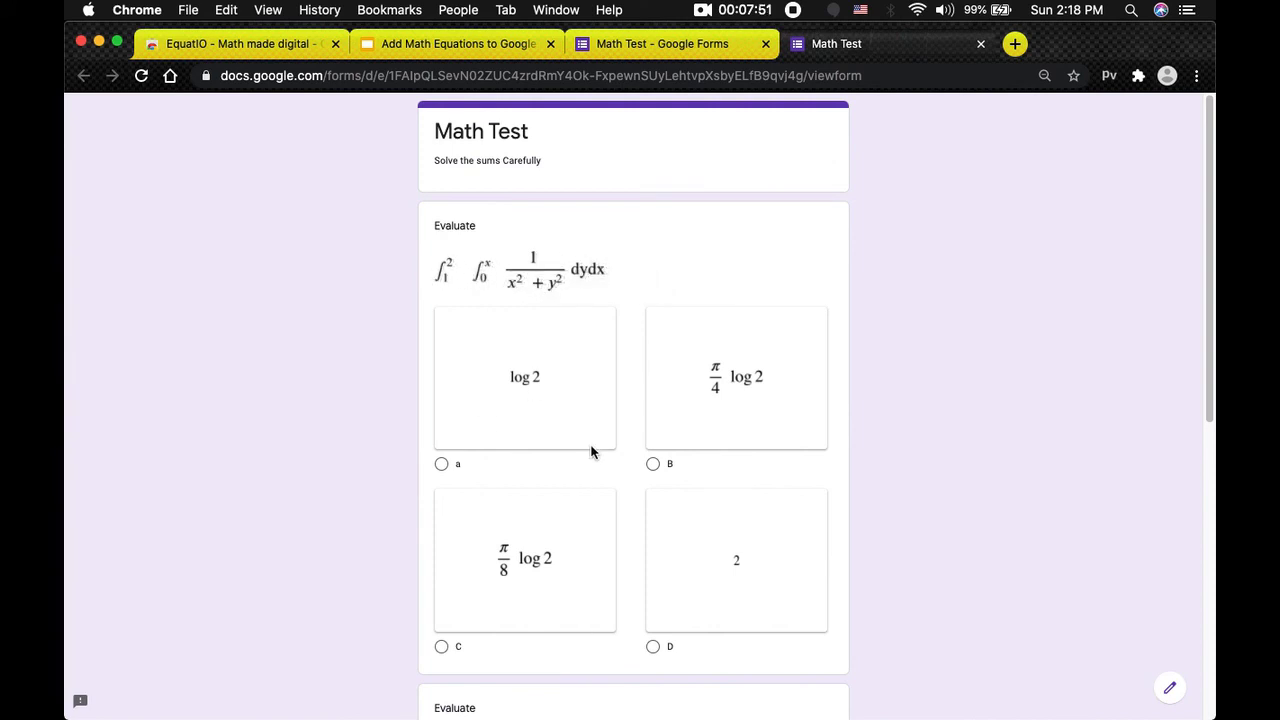
{"action": "scroll", "coordinate": [646, 507], "scroll_direction": "down", "scroll_amount": 5}
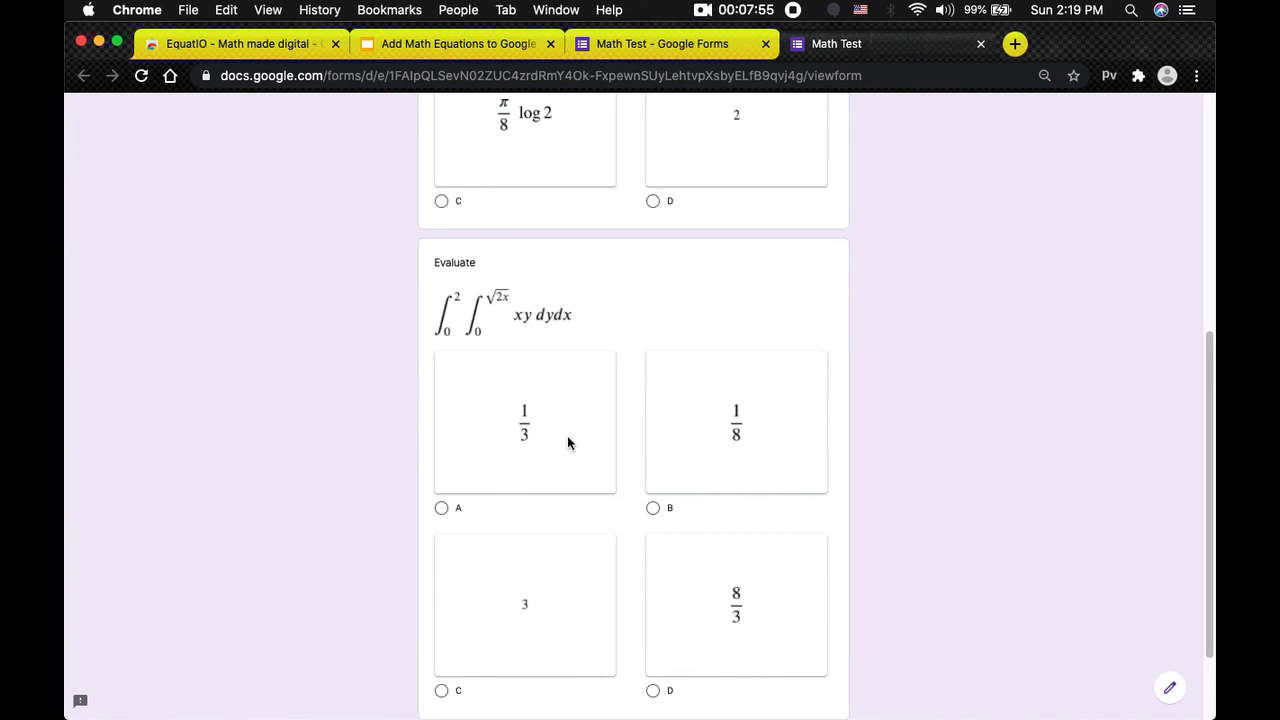
{"action": "scroll", "coordinate": [723, 460], "scroll_direction": "down", "scroll_amount": 2}
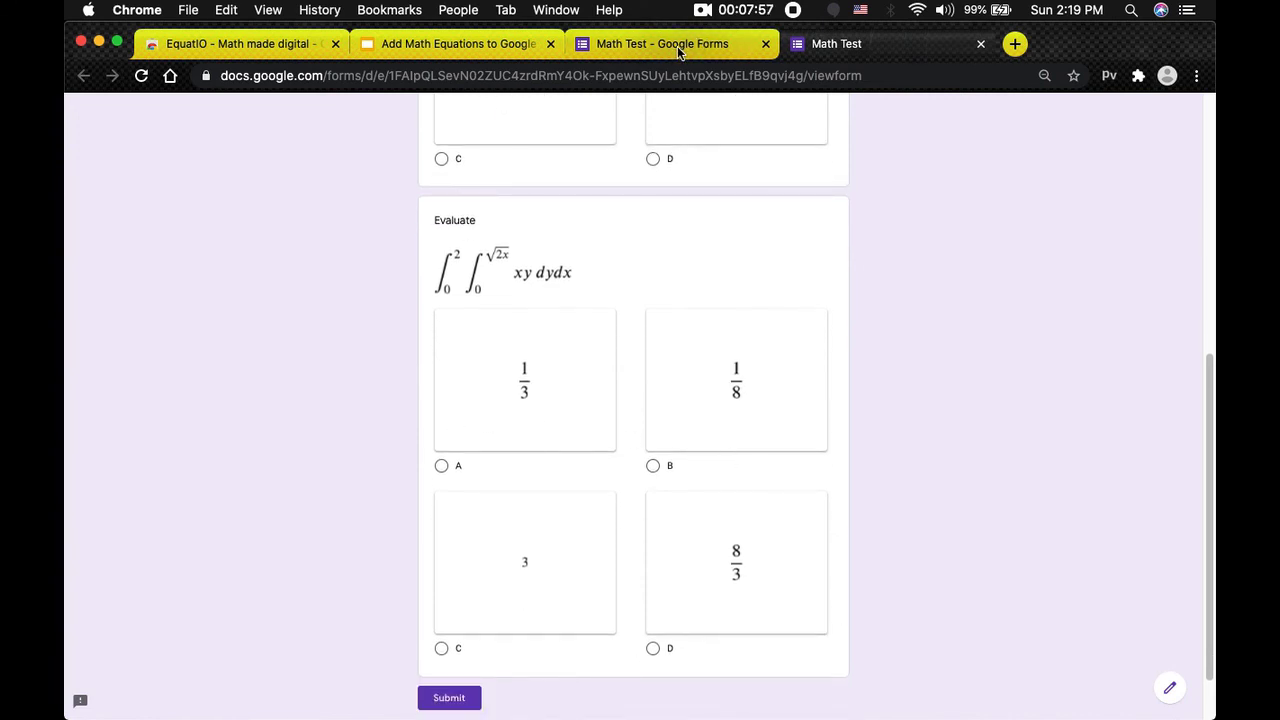